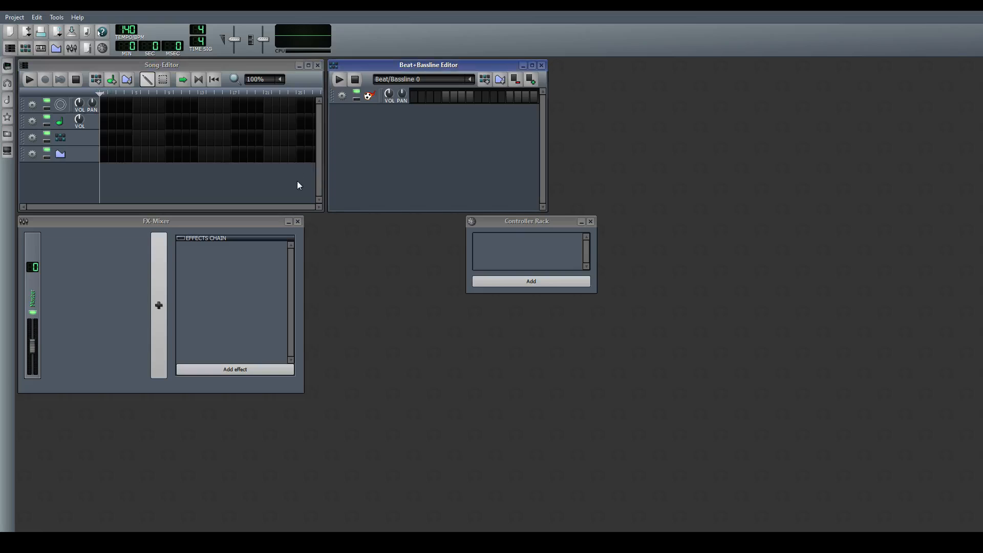
click(76, 302)
click(529, 232)
click(398, 172)
click(286, 179)
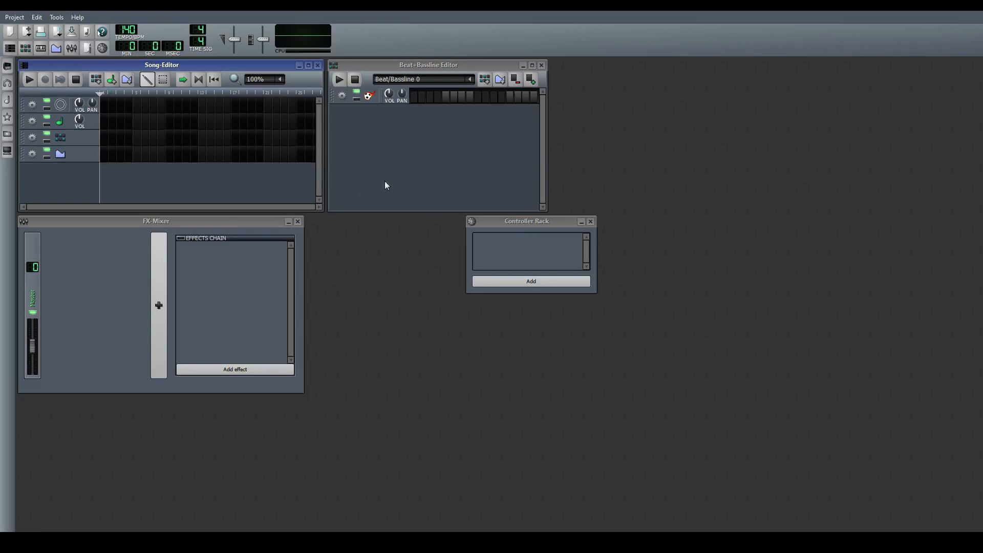
click(349, 193)
click(228, 330)
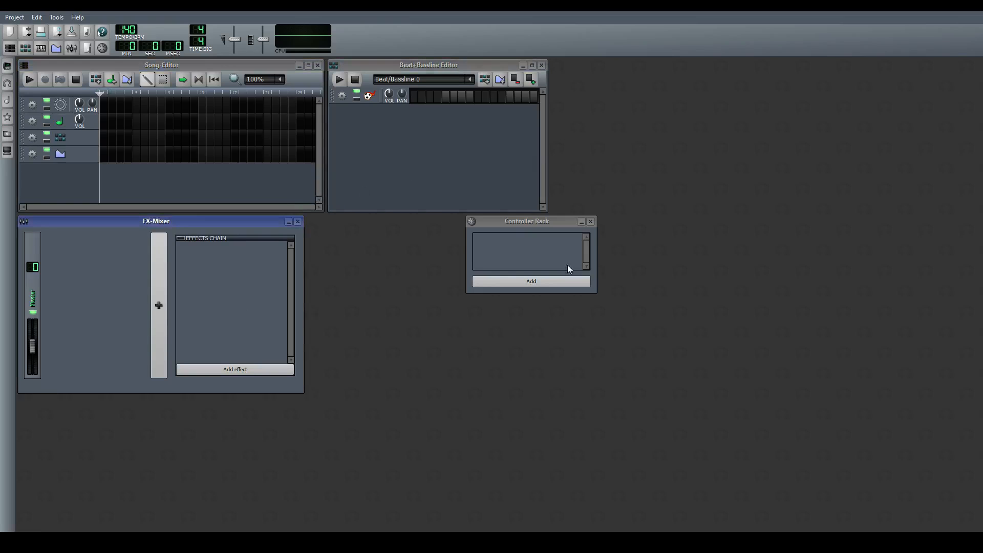
click(568, 270)
click(286, 183)
click(338, 177)
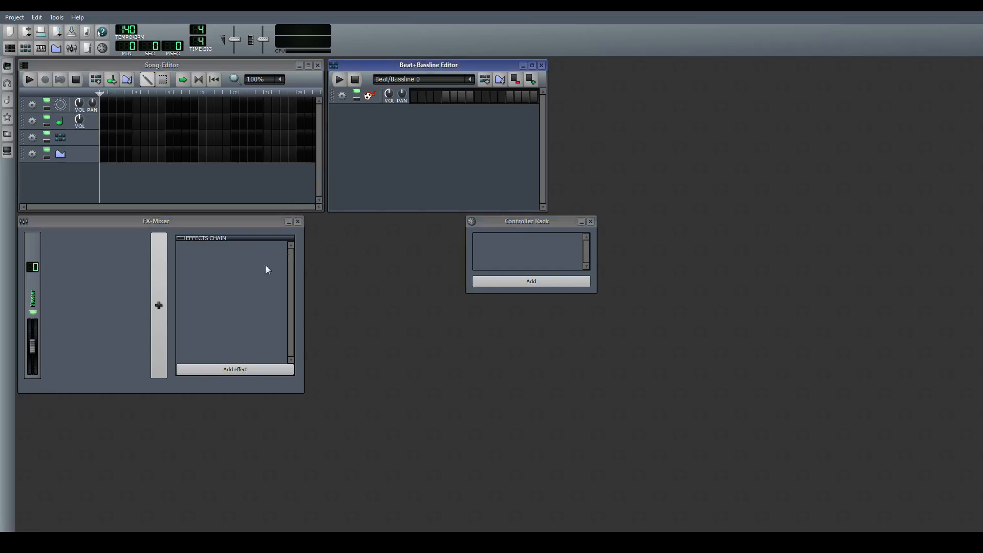
click(283, 245)
click(527, 258)
click(281, 183)
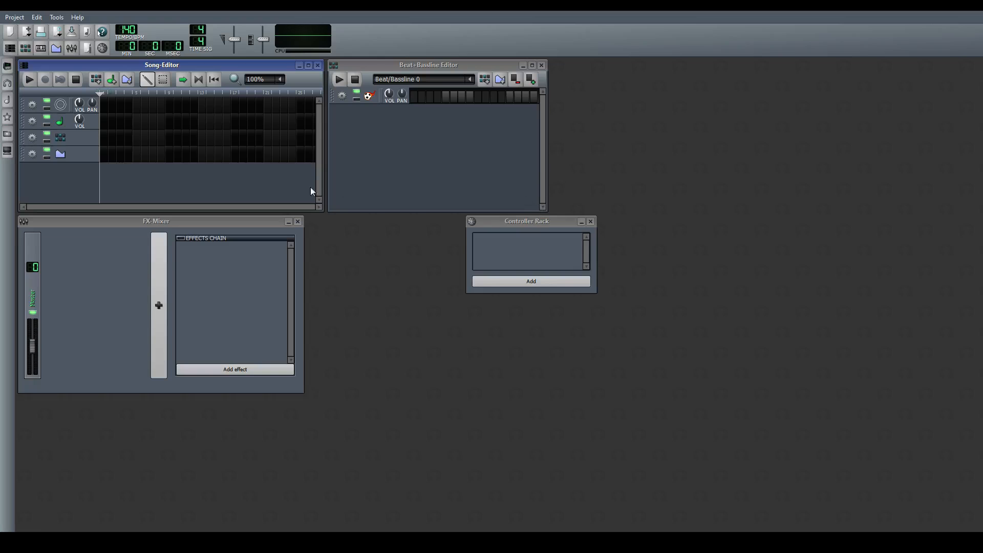
click(346, 175)
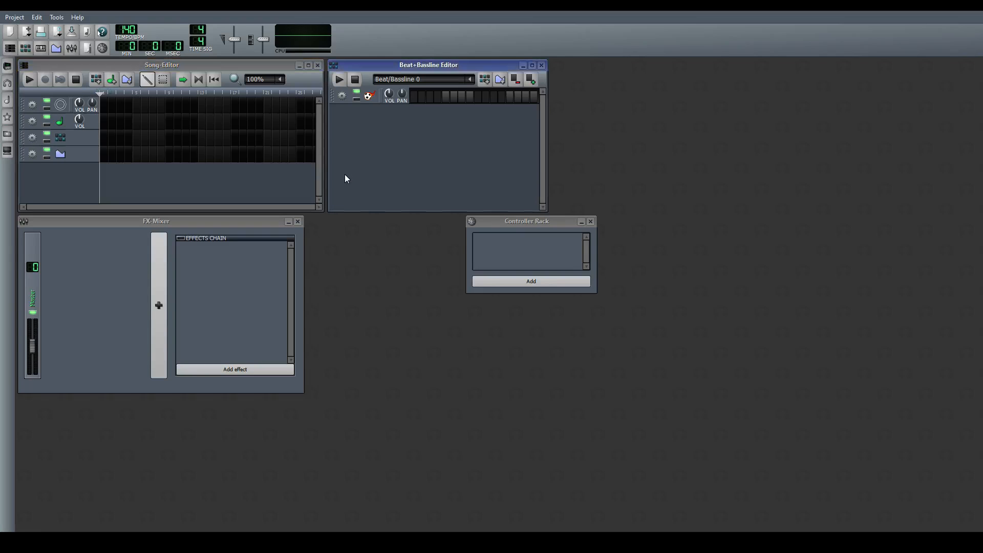
click(244, 301)
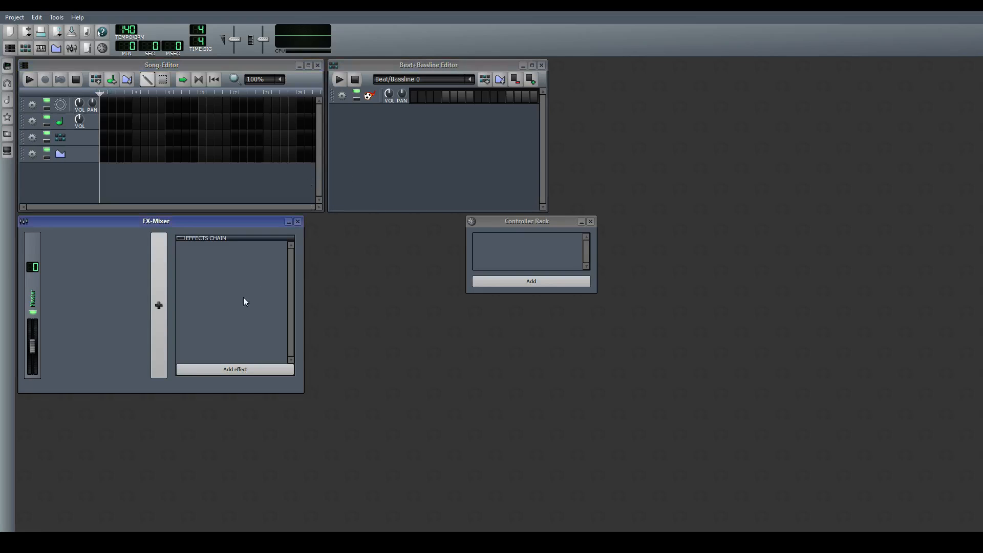
click(491, 263)
click(447, 156)
click(232, 185)
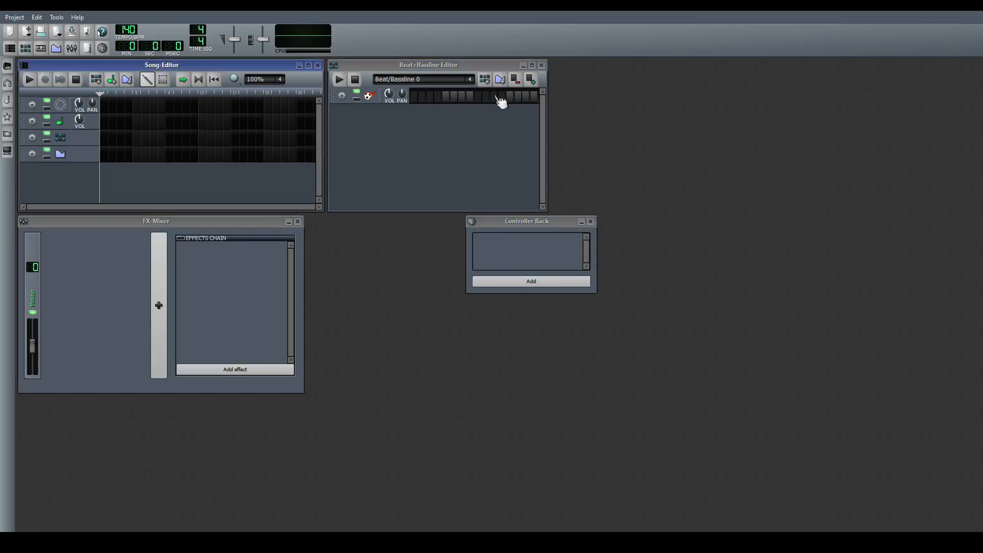
click(269, 266)
click(370, 155)
click(257, 176)
click(366, 175)
click(255, 285)
click(354, 171)
click(277, 192)
click(360, 163)
click(261, 184)
click(497, 254)
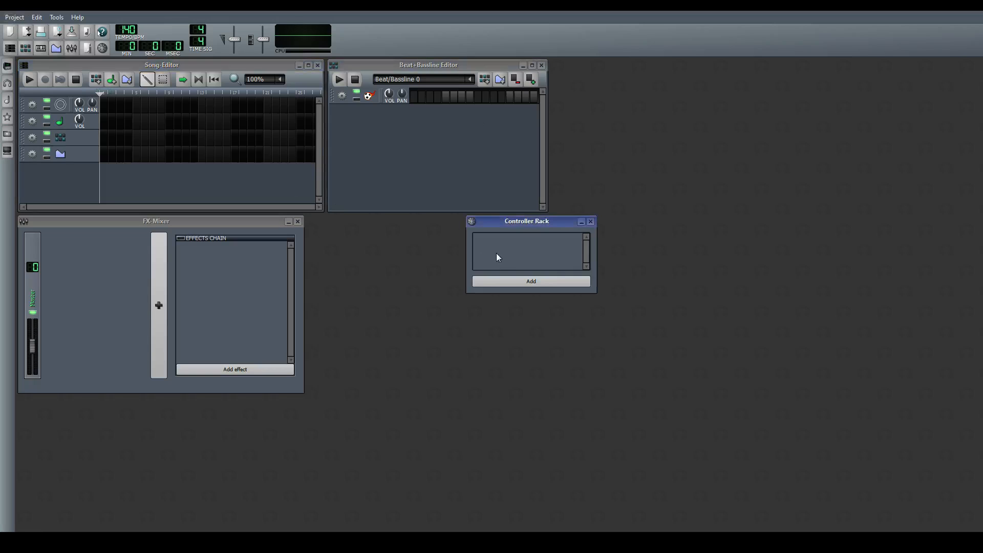
click(204, 280)
click(377, 167)
click(255, 183)
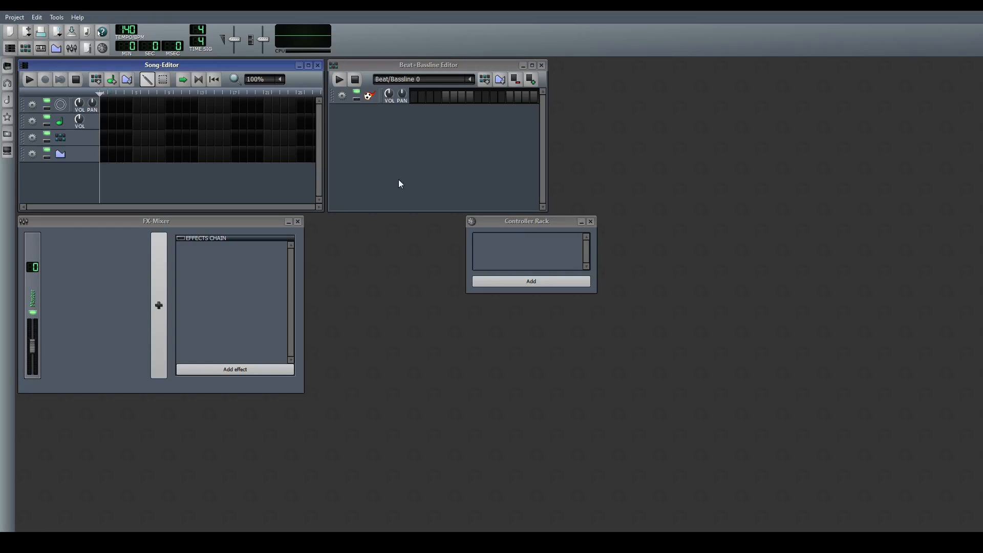
click(510, 244)
click(244, 274)
click(341, 178)
click(268, 186)
click(411, 188)
click(310, 190)
click(229, 299)
click(523, 251)
click(471, 197)
click(266, 199)
click(258, 282)
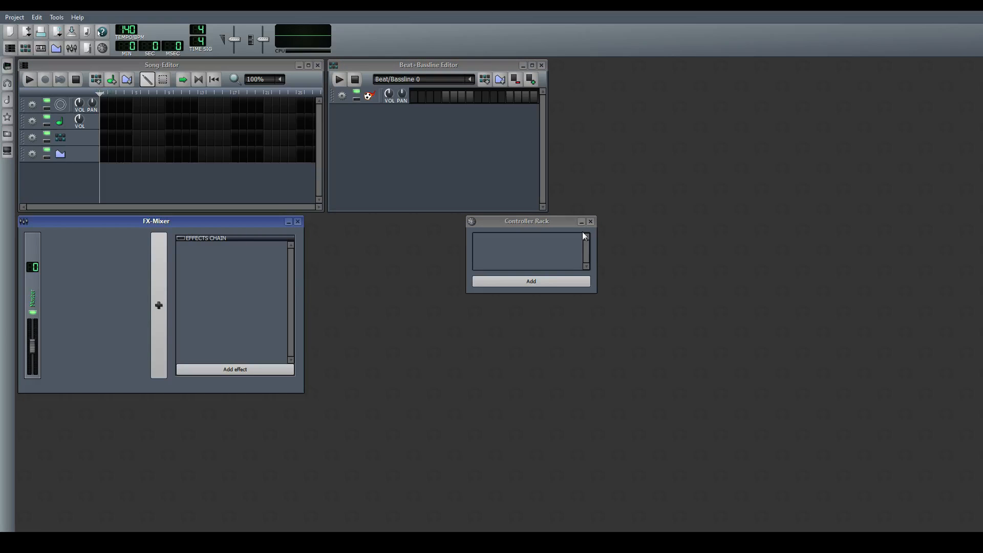
click(514, 237)
click(383, 159)
click(263, 198)
click(272, 277)
click(551, 241)
click(416, 177)
click(290, 180)
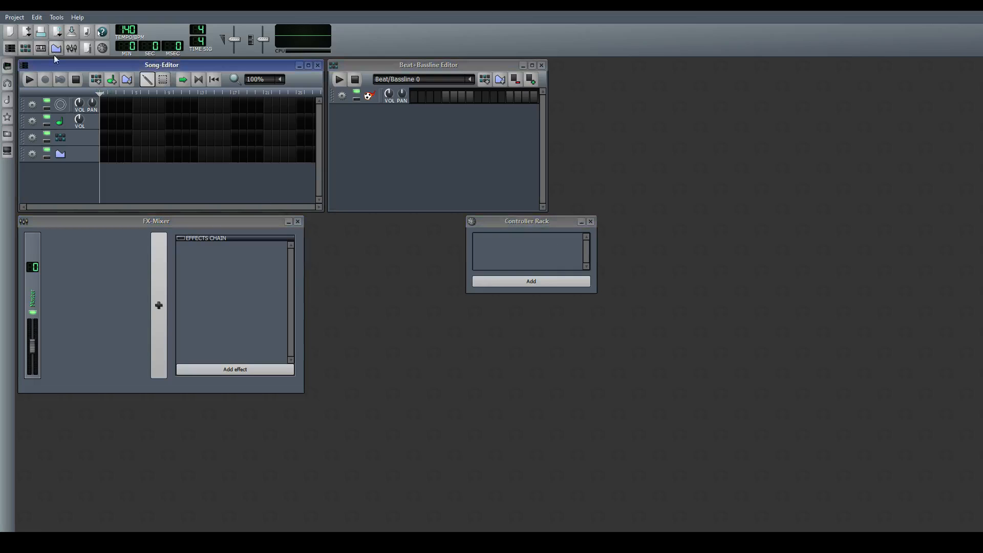
Load the prepared project layout with the piano roll, automation editor and project notes windows arranged around the song editor
click(7, 18)
click(223, 53)
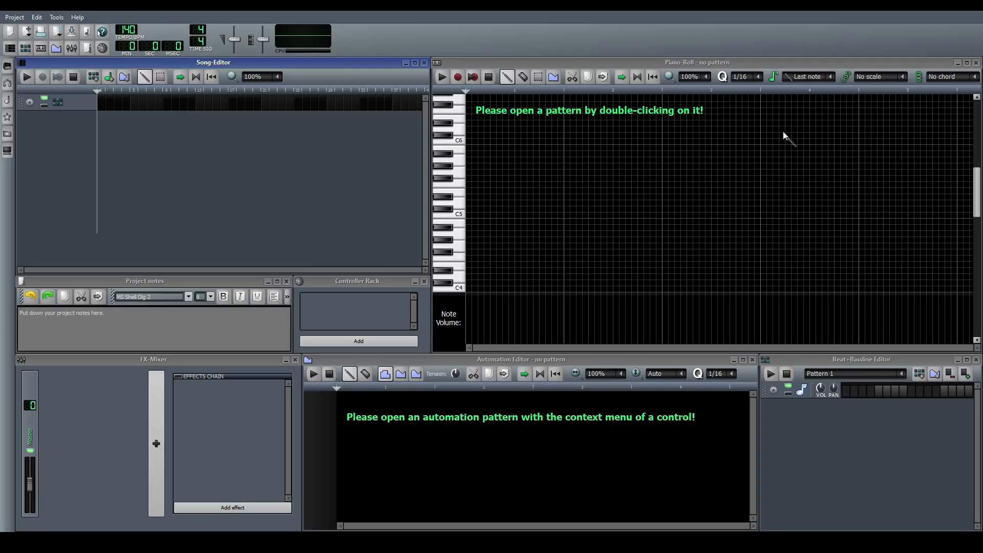
click(863, 449)
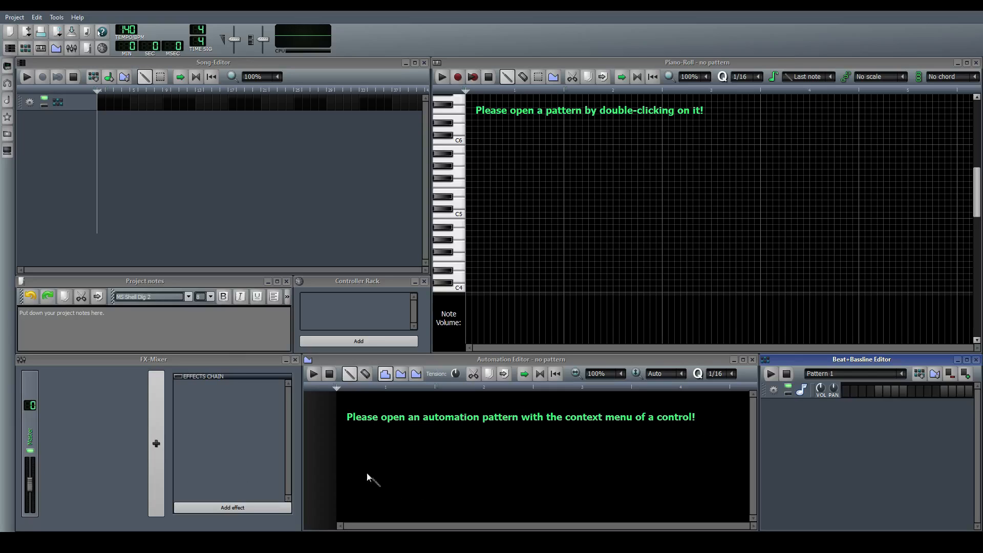
click(266, 434)
click(804, 469)
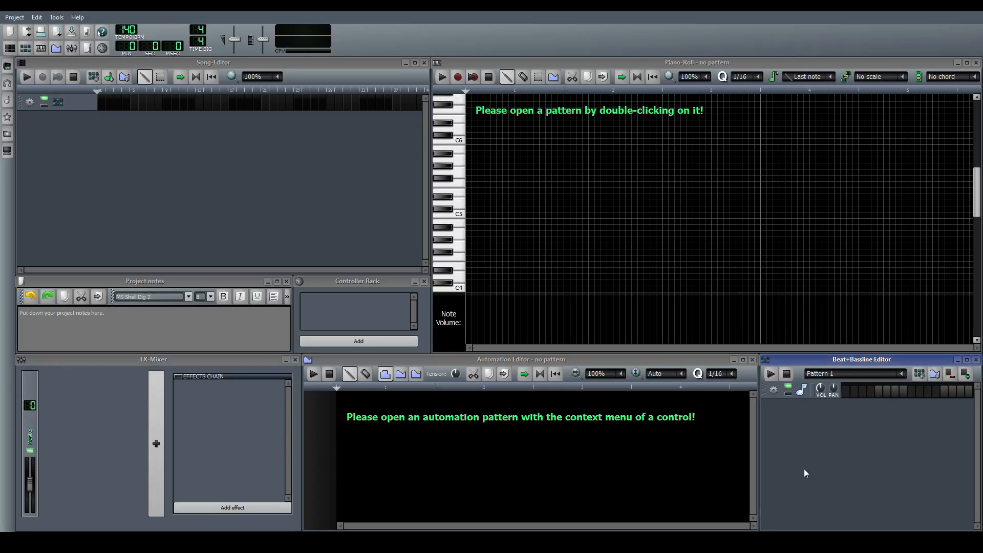
click(272, 437)
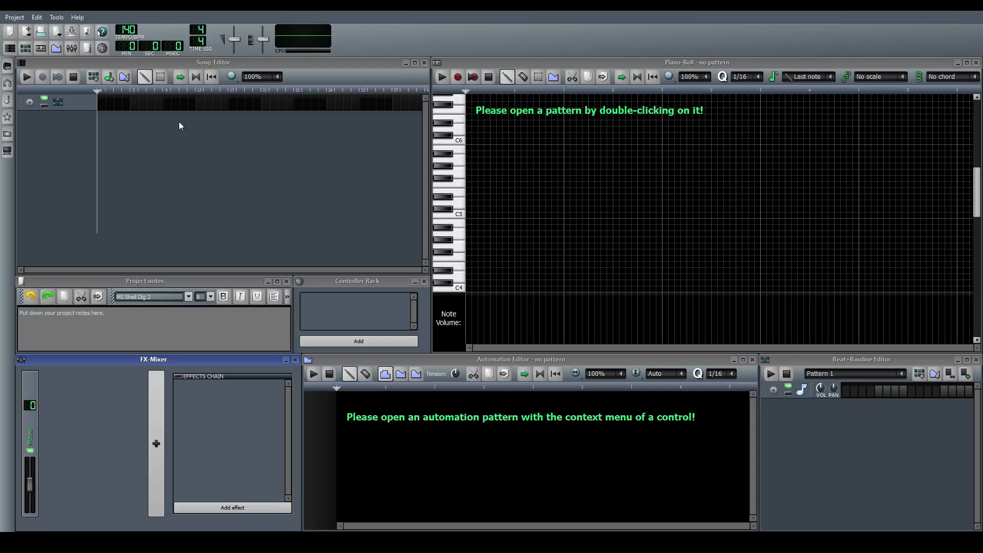
click(187, 173)
click(76, 436)
click(173, 215)
click(124, 388)
click(194, 212)
click(77, 425)
click(186, 250)
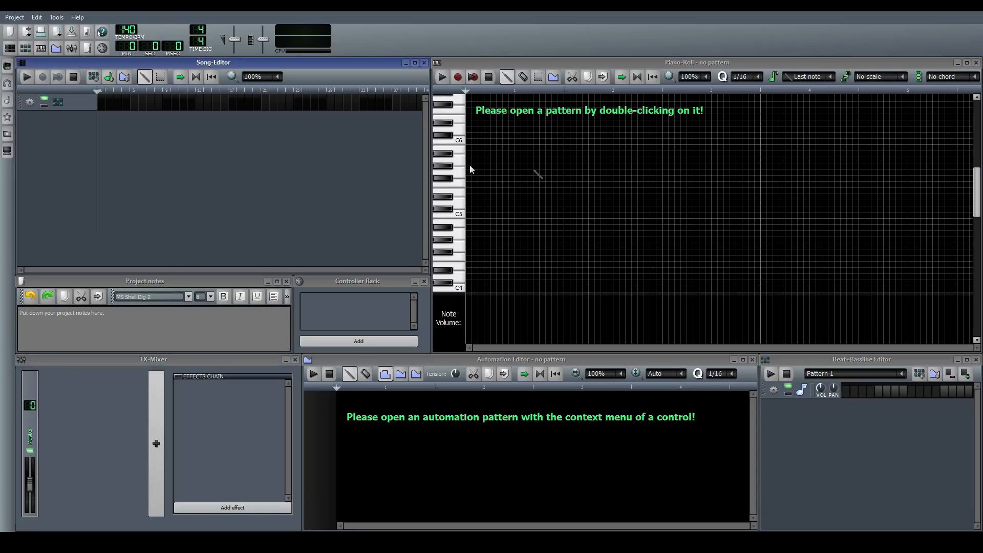
click(79, 453)
click(187, 200)
click(87, 430)
click(176, 239)
Add a VeSTige instrument track to the song editor from the instrument plugins list
click(8, 66)
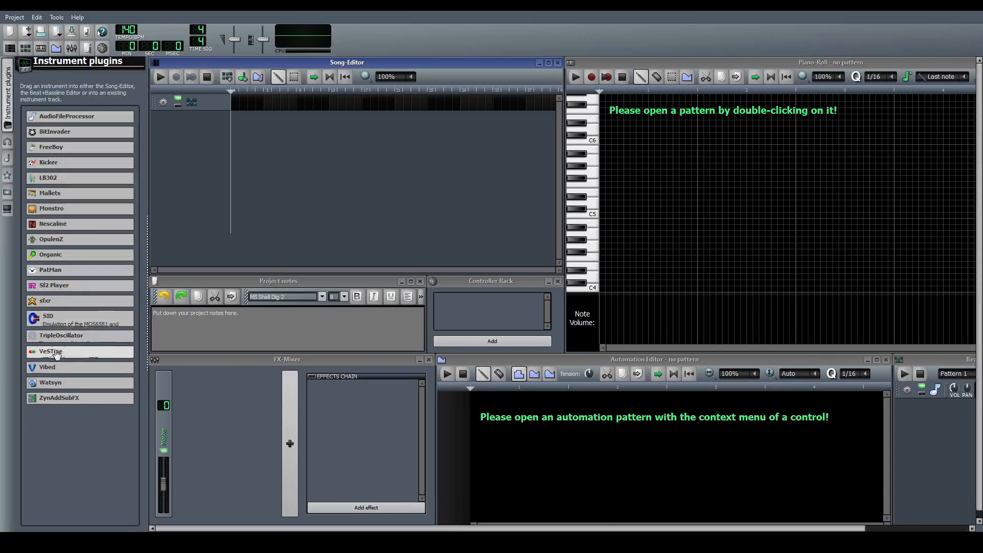
drag(57, 356, 178, 212)
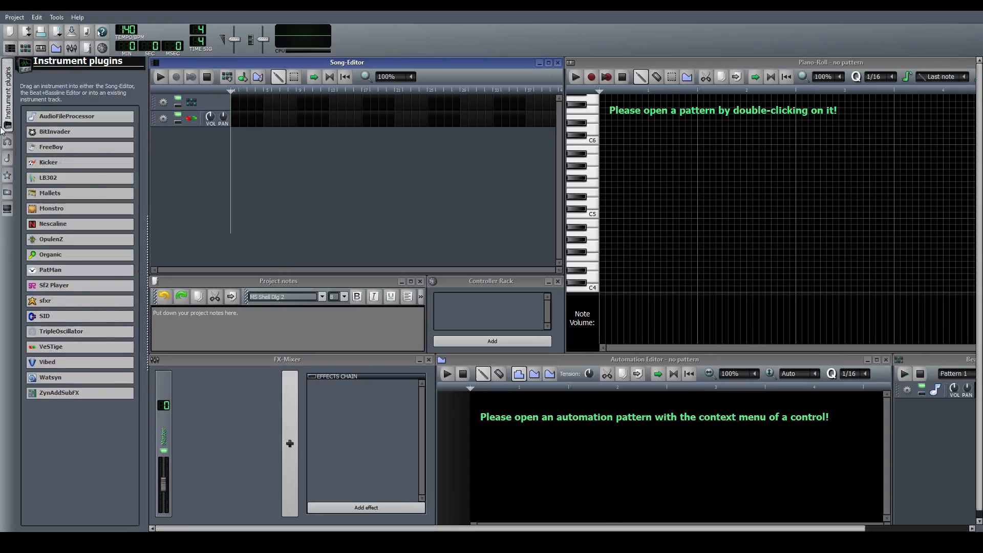
click(7, 103)
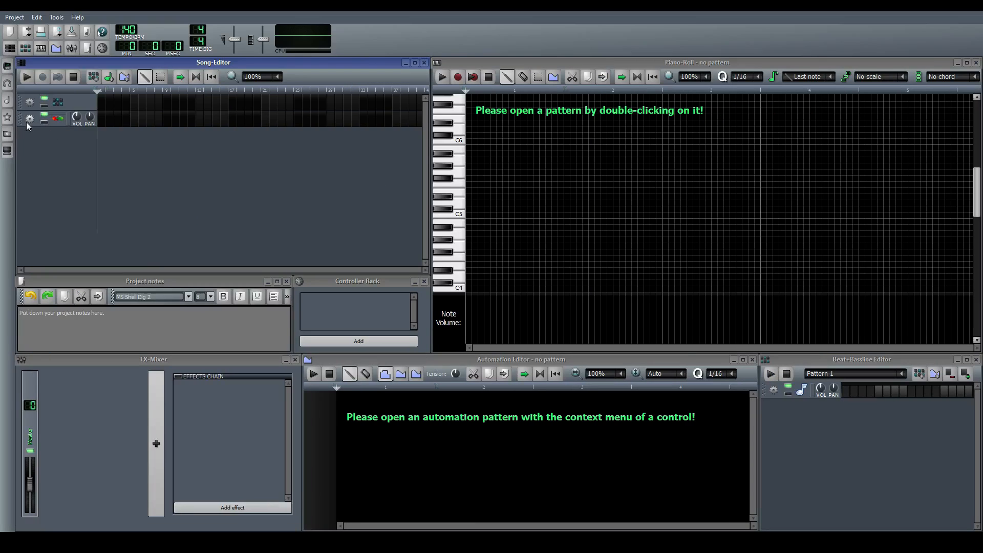
Open the VeSTige track's instrument with the Synth1 VSTi and select the 1:Initialize preset from soundbank09
click(59, 119)
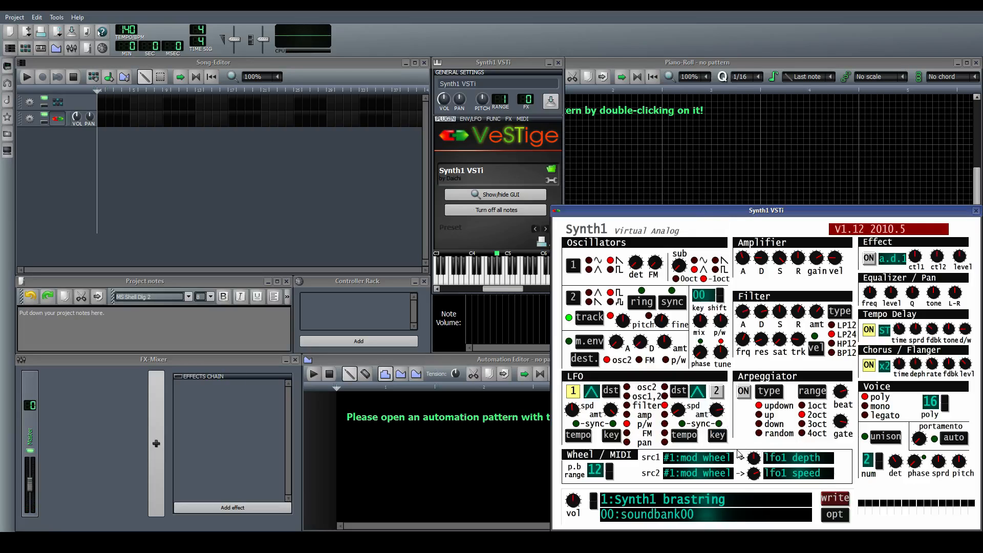
click(835, 515)
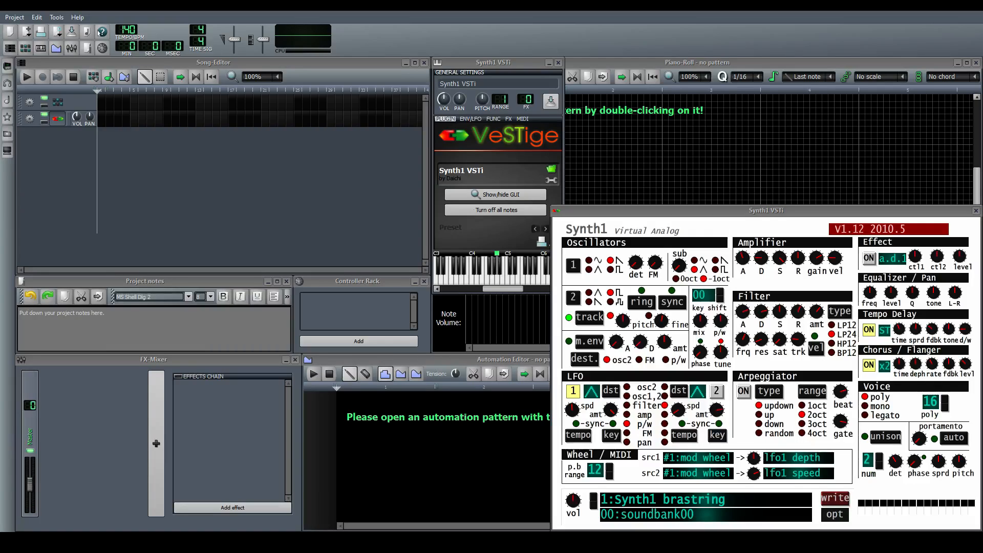
click(519, 368)
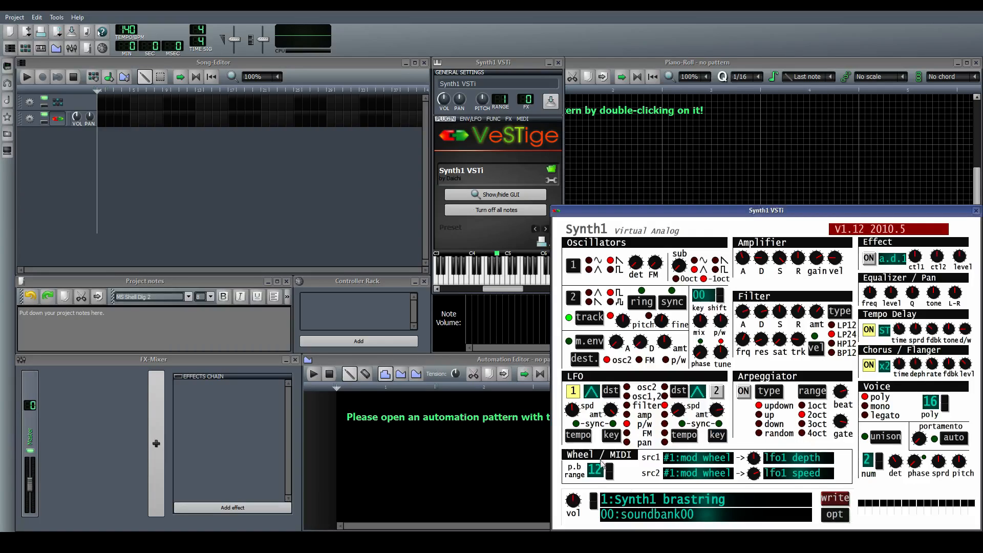
click(646, 518)
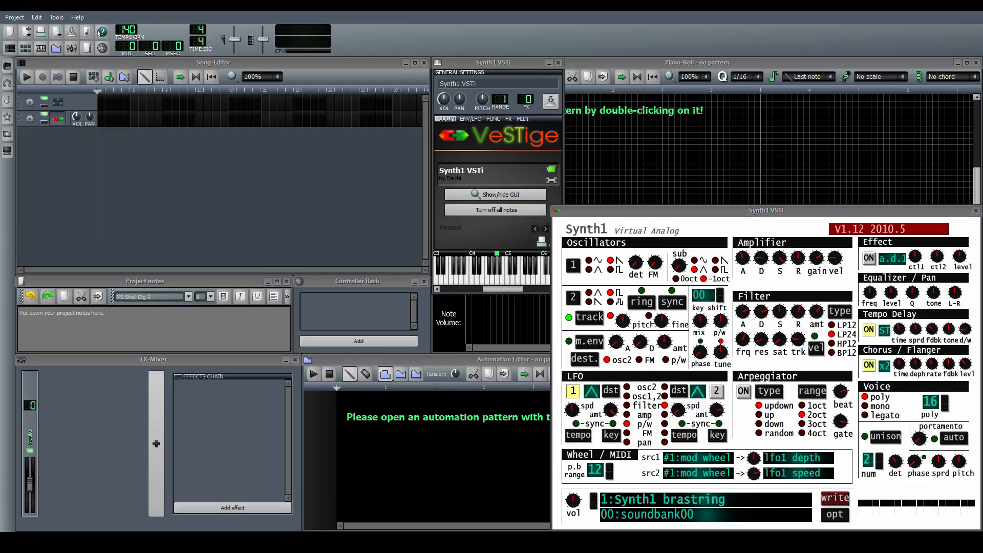
click(707, 517)
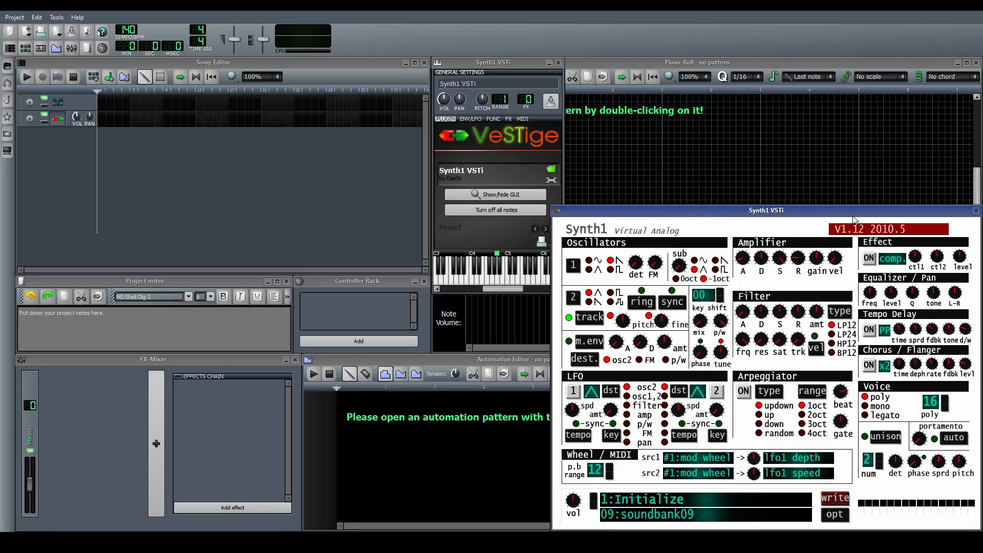
Move the Synth1 window to the middle and switch oscillator 1 repeatedly between its four waveforms, ending on the sine wave
drag(734, 212, 467, 138)
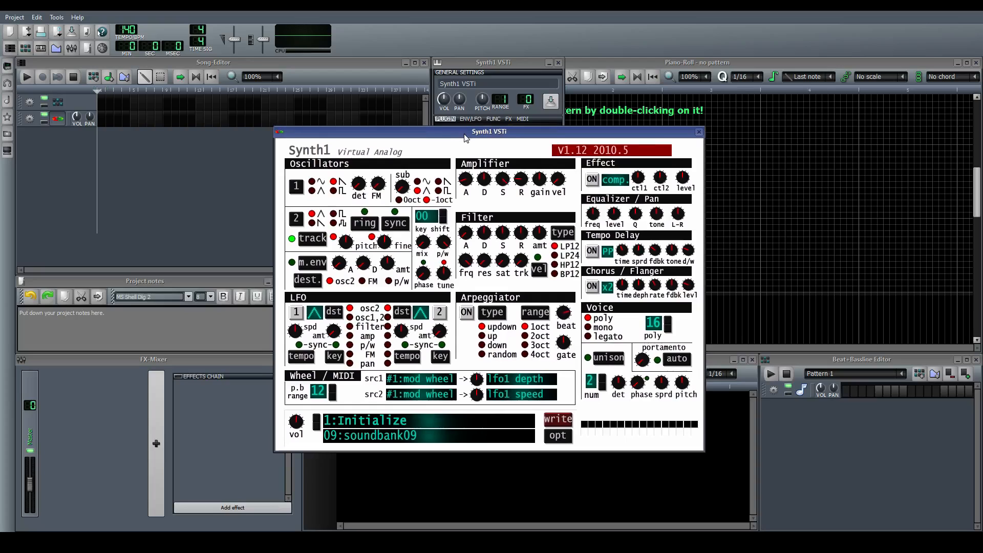
click(312, 182)
click(314, 191)
click(334, 191)
click(333, 191)
click(334, 183)
click(313, 191)
click(334, 191)
click(313, 191)
click(334, 182)
click(313, 191)
click(334, 183)
click(313, 182)
click(335, 182)
click(313, 182)
click(334, 182)
click(323, 192)
click(335, 191)
click(314, 183)
click(334, 183)
click(313, 191)
click(334, 191)
click(313, 191)
click(334, 191)
click(313, 191)
click(334, 192)
click(313, 182)
click(313, 191)
click(334, 183)
click(313, 184)
drag(474, 130, 475, 128)
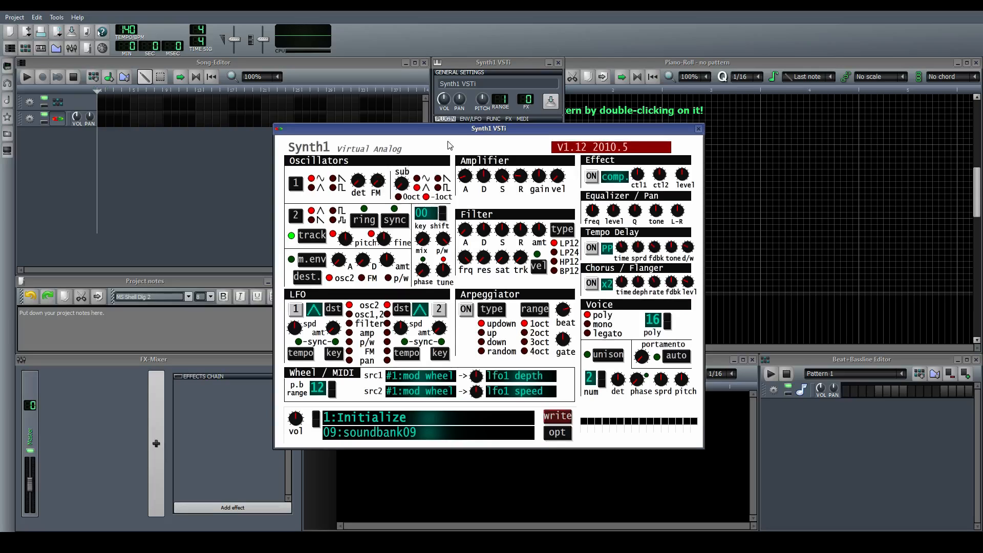
drag(464, 133, 470, 133)
drag(469, 133, 469, 132)
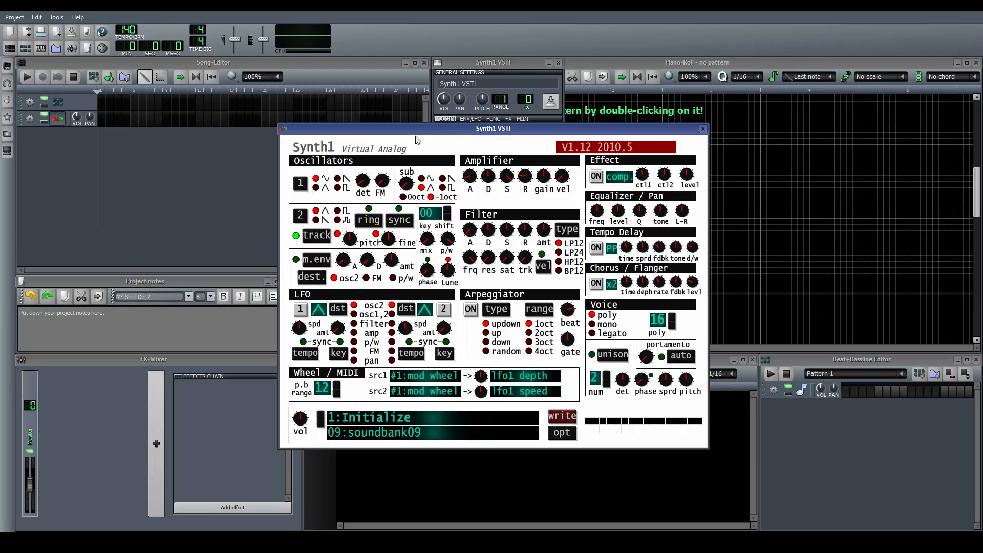
drag(432, 132, 431, 132)
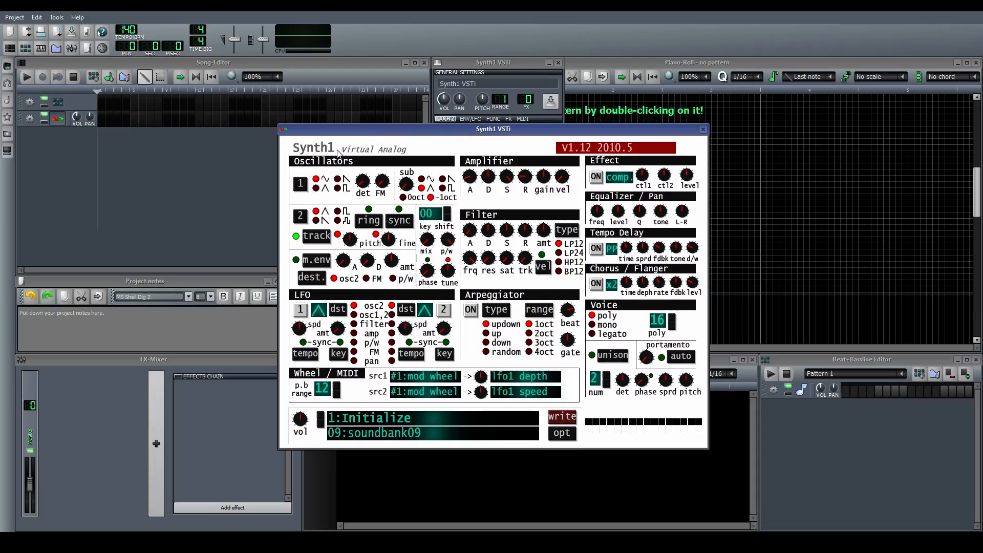
Cycle oscillator 1 through the saw, triangle and square waveforms again and return it to sine
click(338, 179)
click(316, 179)
click(317, 189)
click(338, 188)
click(338, 180)
click(325, 181)
click(317, 189)
click(338, 179)
click(338, 188)
click(317, 179)
Close the Synth1 interface, clone the Synth1 track four times in the song editor, and close its instrument window
drag(490, 135, 488, 131)
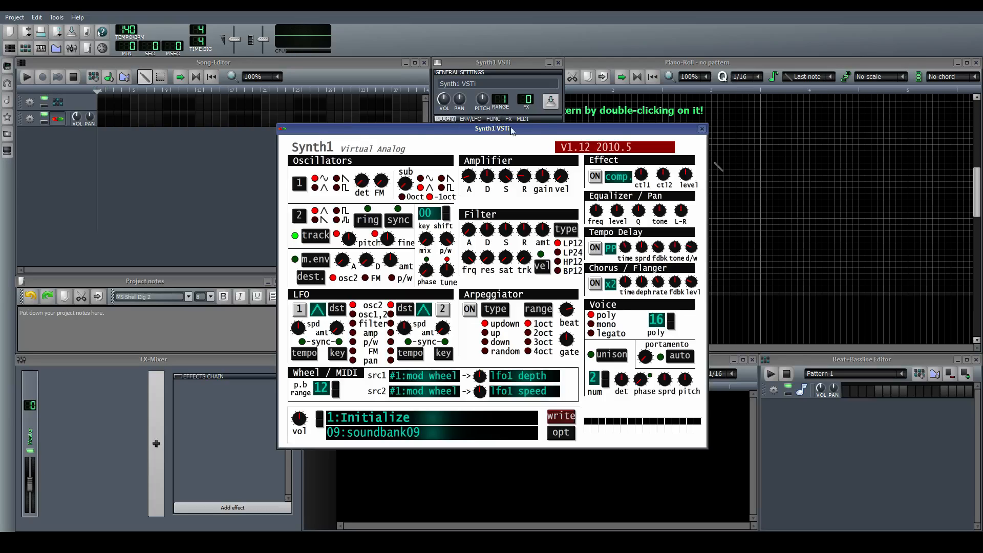
click(702, 129)
click(29, 118)
click(40, 131)
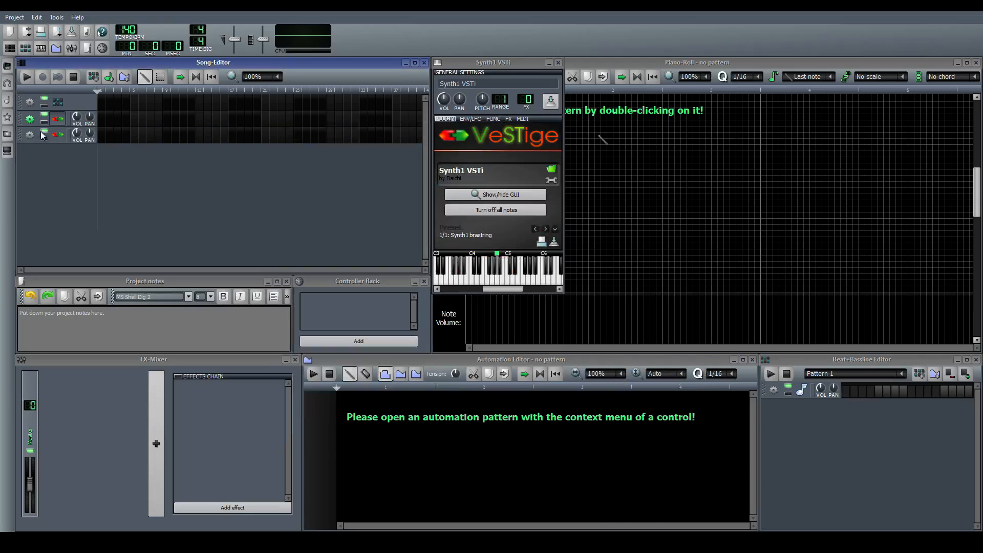
click(44, 148)
click(32, 152)
click(50, 164)
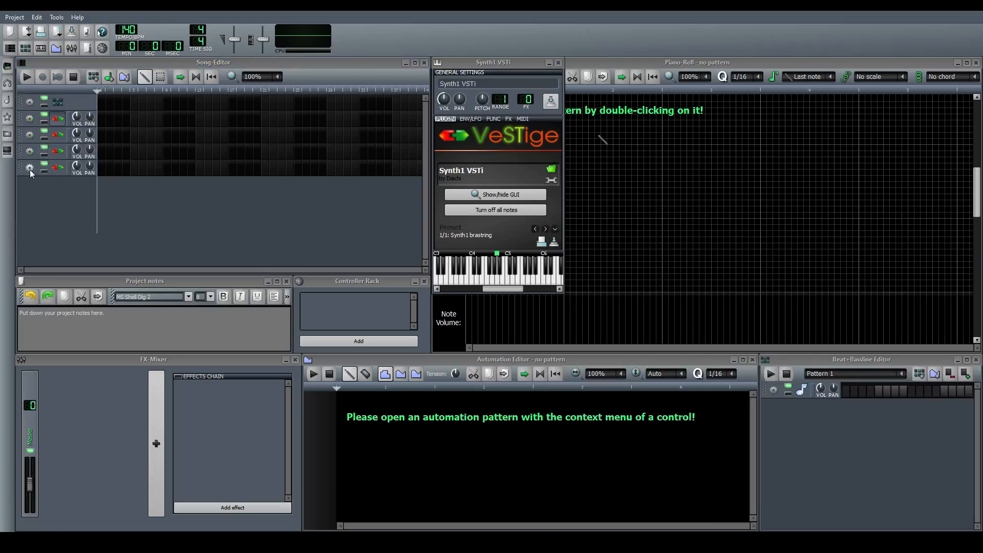
click(30, 171)
click(33, 177)
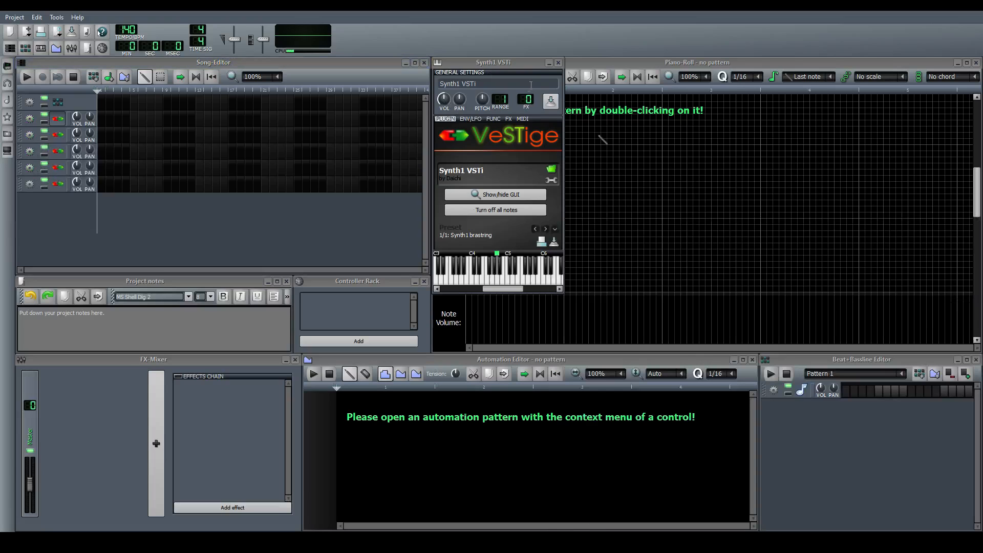
click(558, 64)
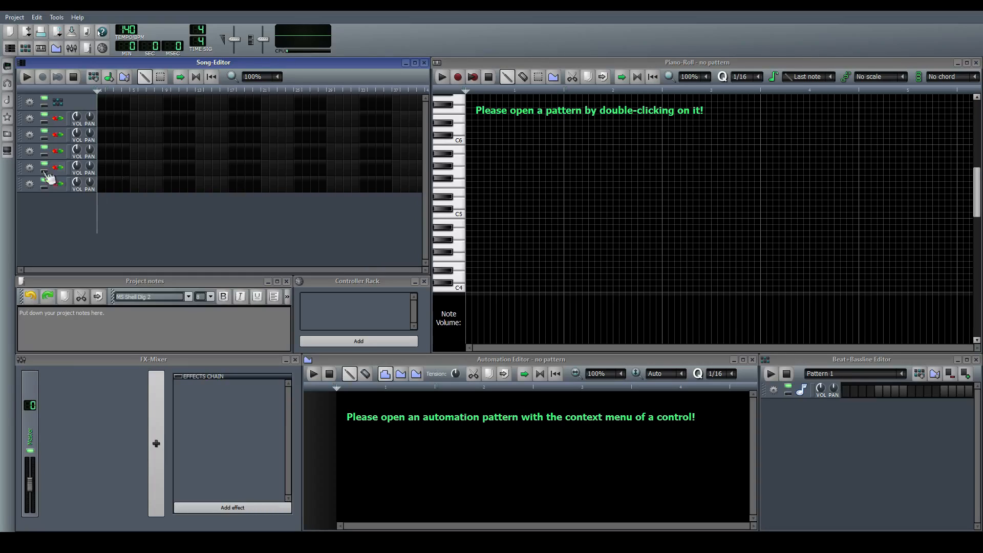
Open and close the instrument window of each of the five Synth1 tracks in turn to check them
click(59, 120)
click(58, 119)
click(58, 135)
click(59, 135)
click(59, 151)
click(59, 151)
click(58, 167)
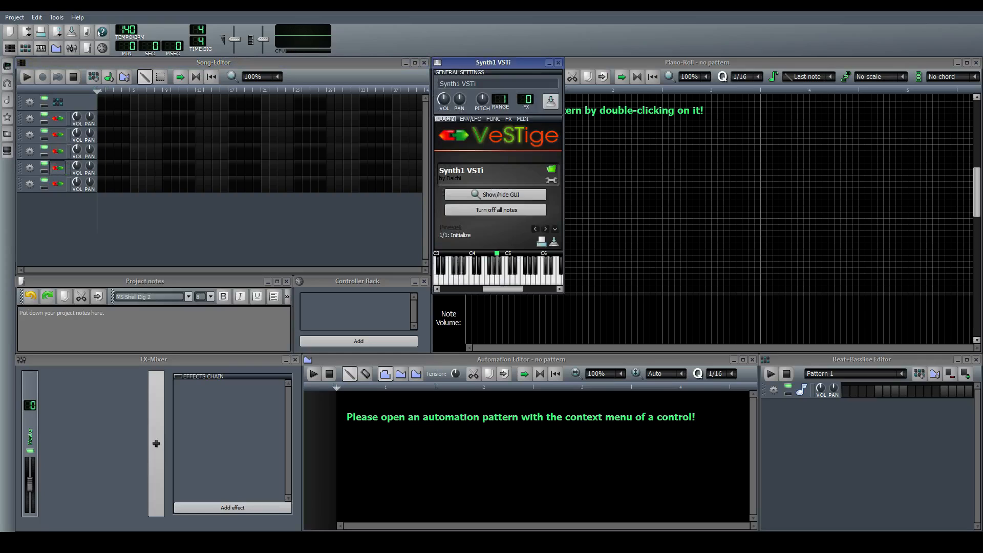
click(58, 168)
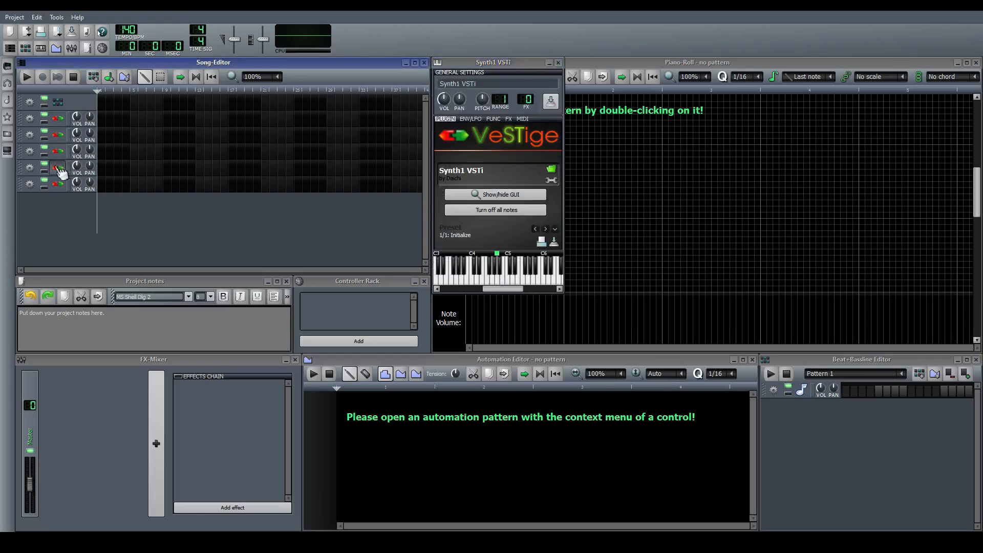
click(58, 184)
click(59, 184)
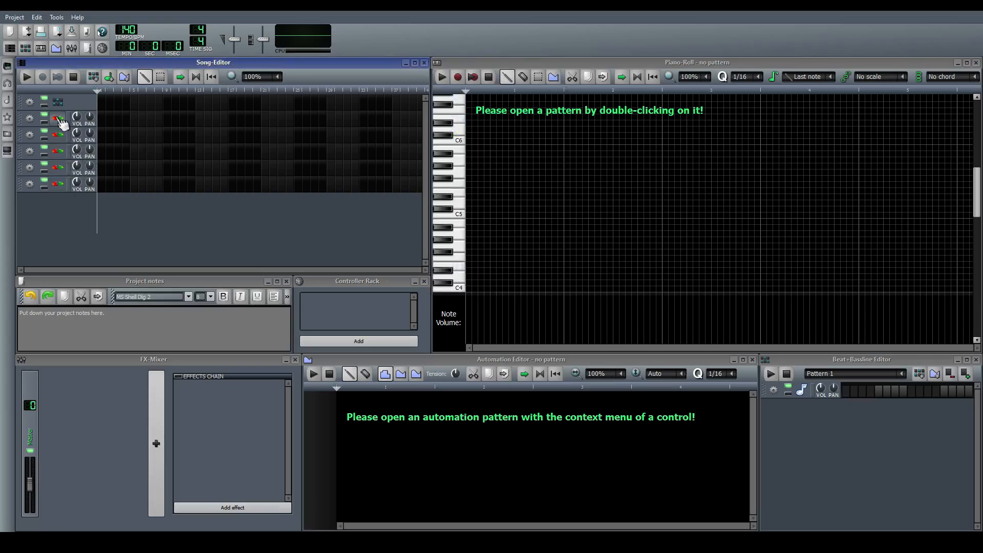
click(59, 120)
click(59, 121)
click(364, 289)
click(282, 232)
click(352, 315)
click(350, 241)
click(373, 296)
click(341, 250)
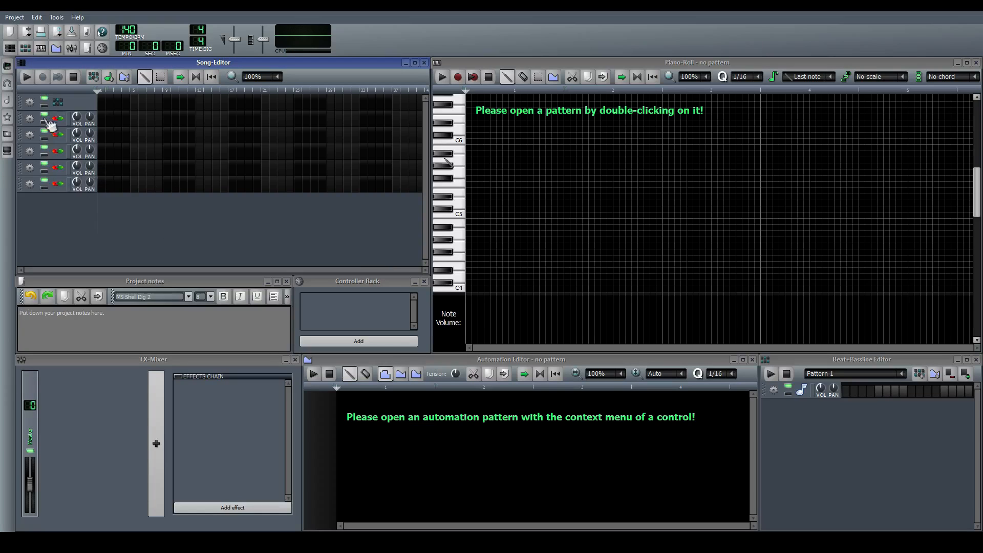
Open the first Synth1 track's instrument interface and set oscillator 1 to the saw waveform
click(62, 123)
click(61, 124)
click(61, 124)
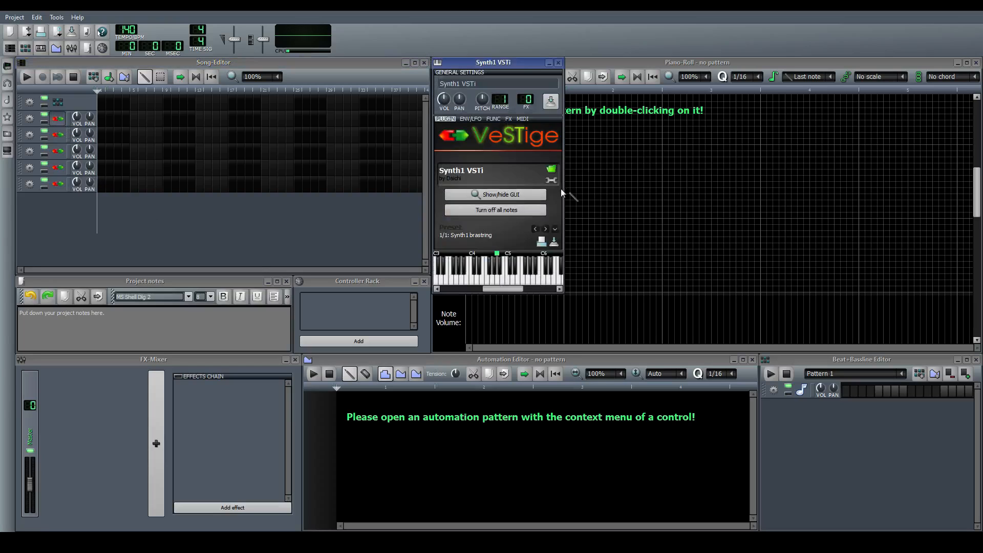
click(515, 195)
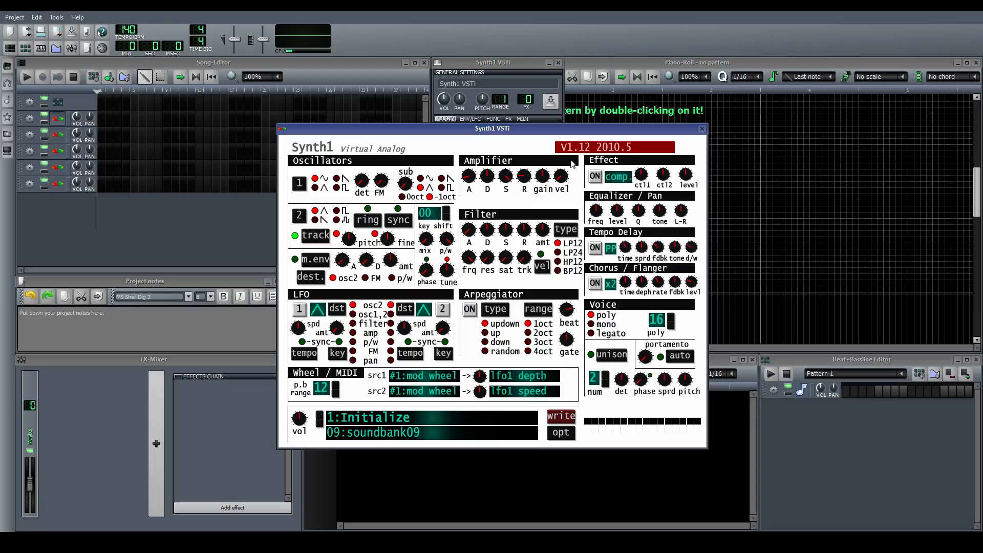
click(336, 179)
Adjust oscillator 1's detune and FM knobs, playing test notes between the changes
click(364, 184)
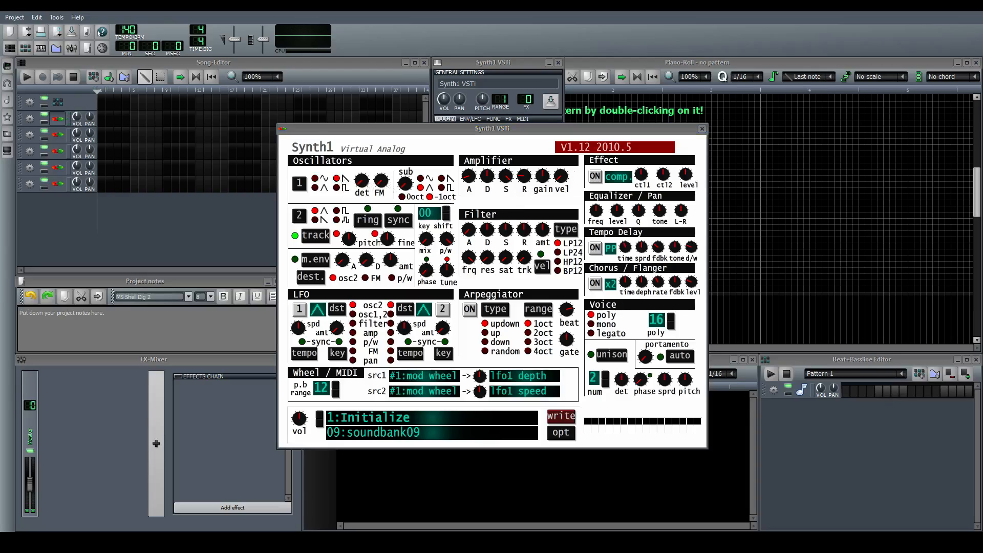
click(411, 162)
key(q)
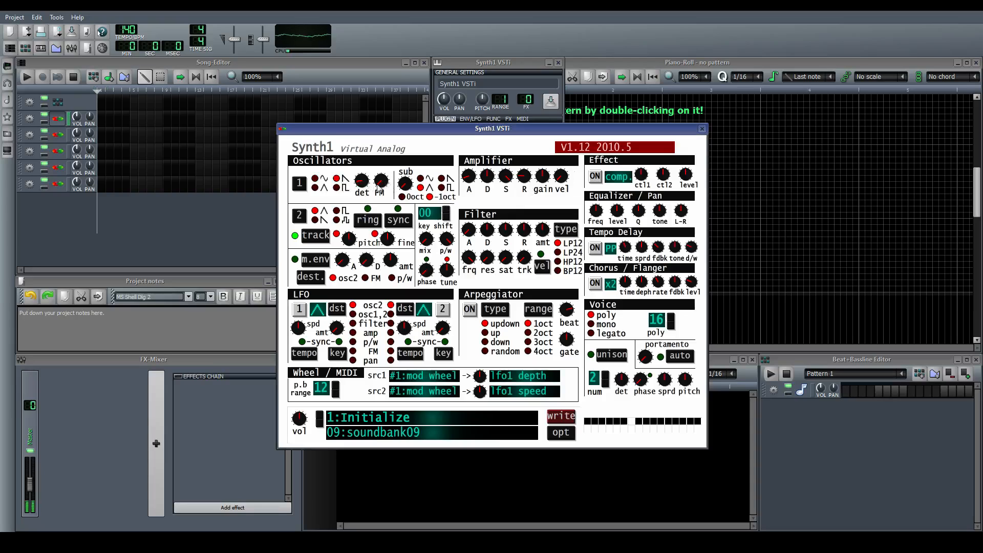
click(383, 182)
click(441, 157)
key(q)
drag(357, 182, 356, 187)
click(439, 160)
Turn on the tempo delay, adjust its dry/wet knob and play a test note
click(595, 247)
drag(690, 248, 690, 252)
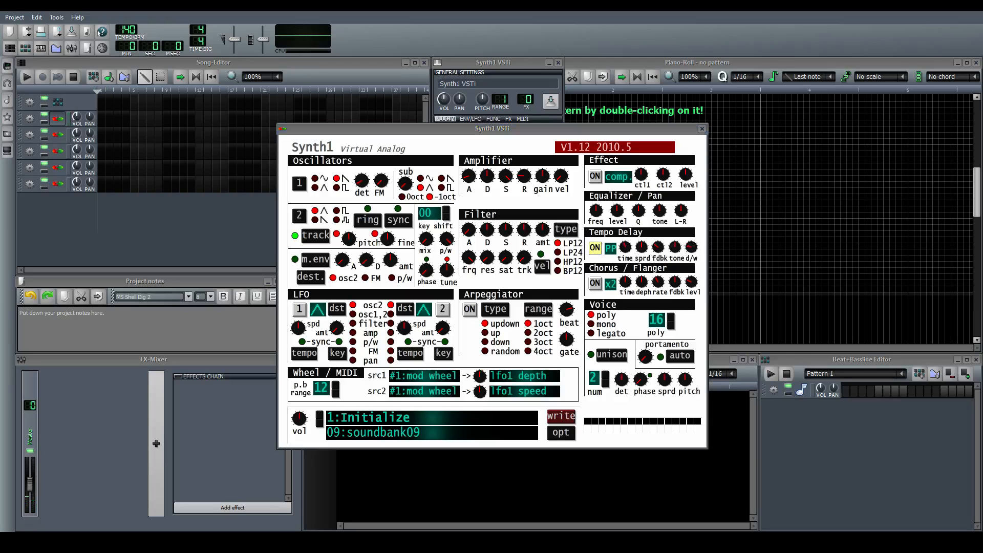
click(682, 228)
key(q)
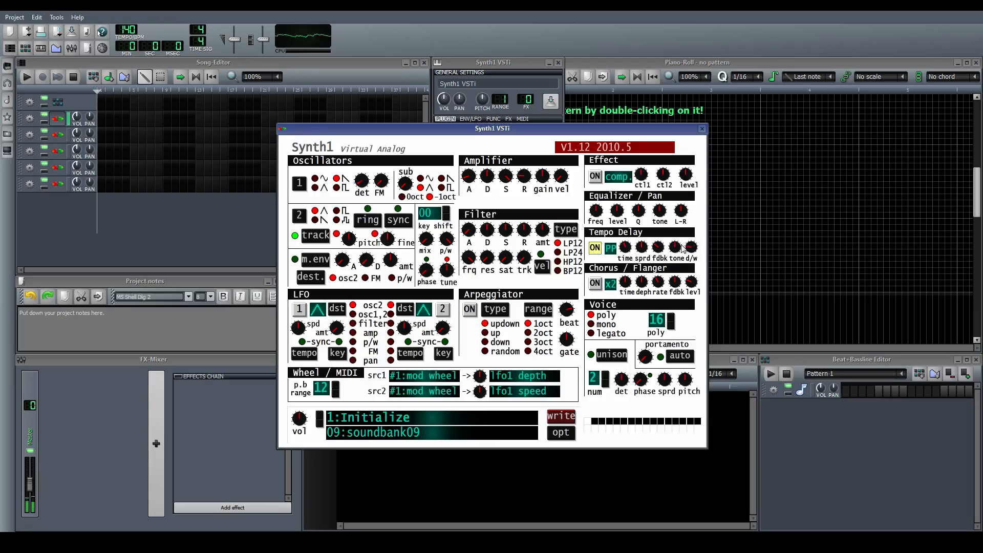
Turn on unison, adjust its phase knob and play a series of test notes
click(609, 356)
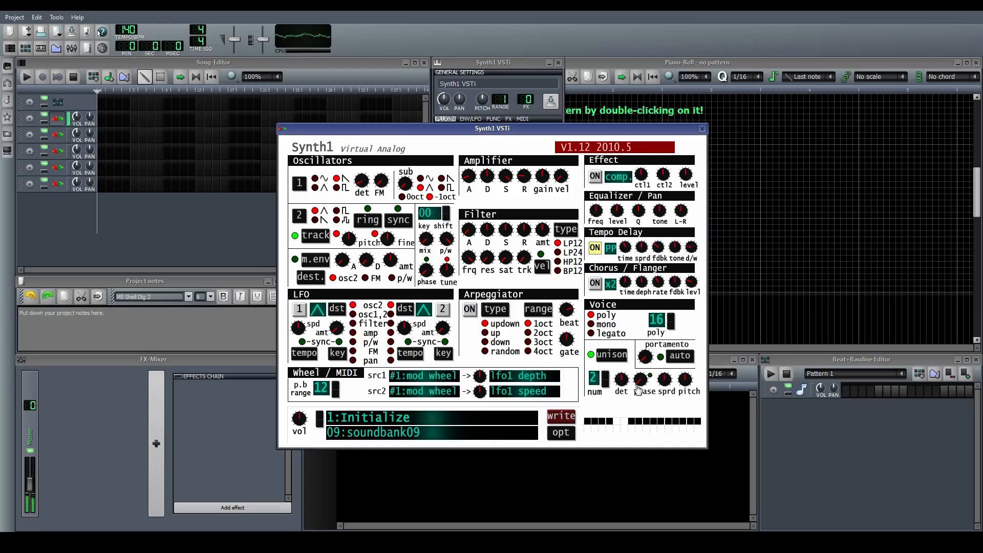
drag(640, 381, 661, 400)
key(q)
key(q)
key(q)
key(q)
key(q)
key(q)
key(q)
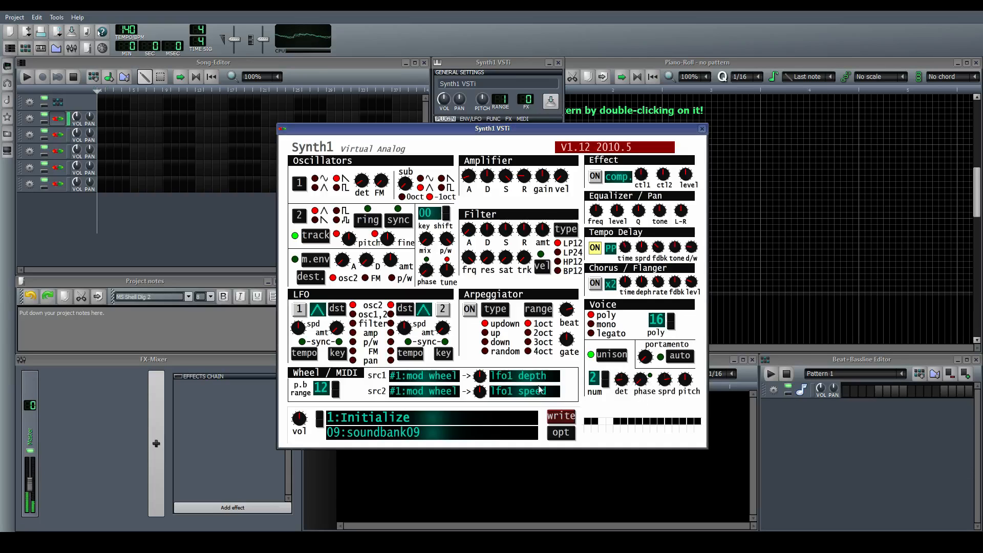
key(q)
key(q)
key(q)
key(q)
key(q)
key(q)
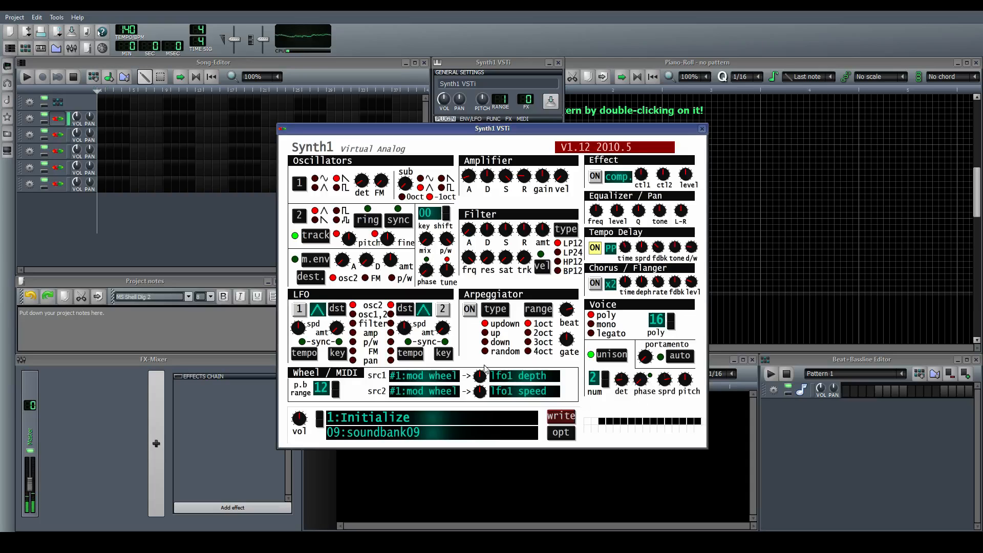
key(q)
key(q)
key(q)
key(q)
key(q)
Close the Synth1 interface and instrument window, and remove two of the five Synth1 tracks from the song editor
click(702, 129)
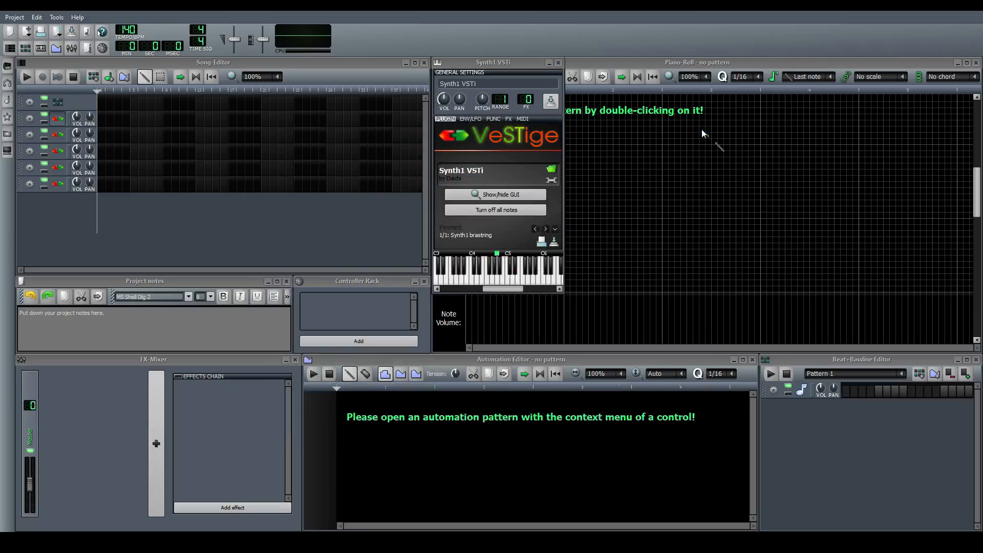
click(558, 65)
click(558, 63)
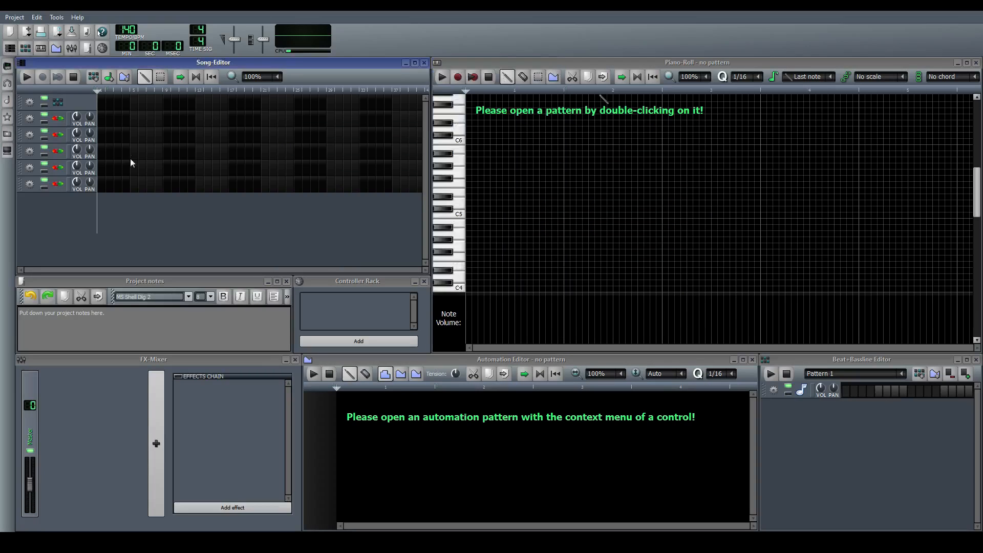
click(45, 211)
click(41, 182)
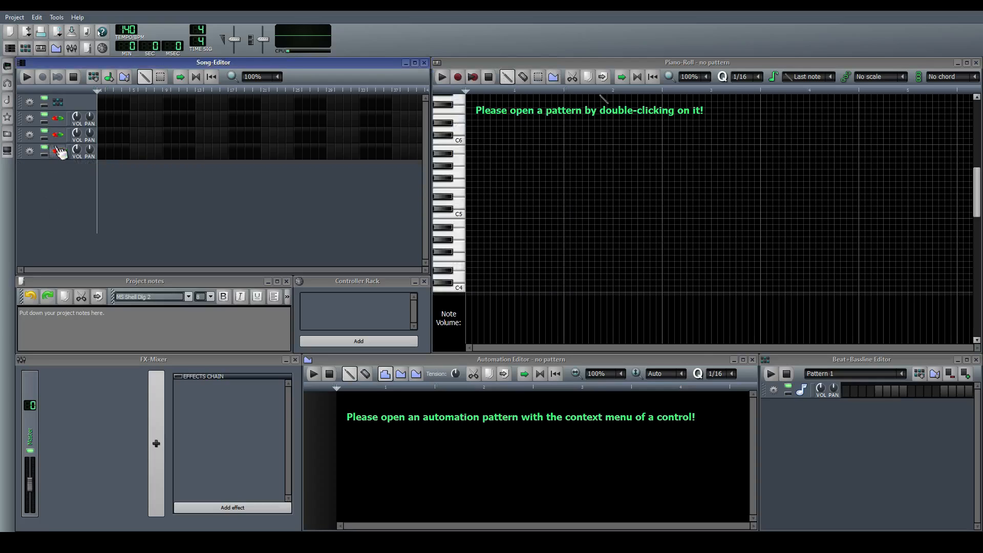
Open the second Synth1 track's plugin interface and move its window to the middle of the screen
click(58, 134)
click(551, 170)
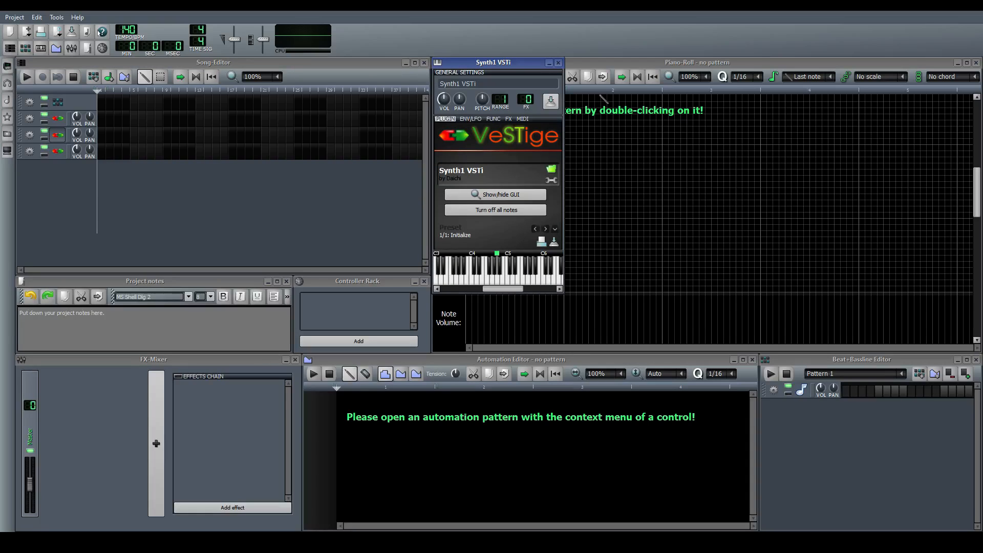
click(506, 195)
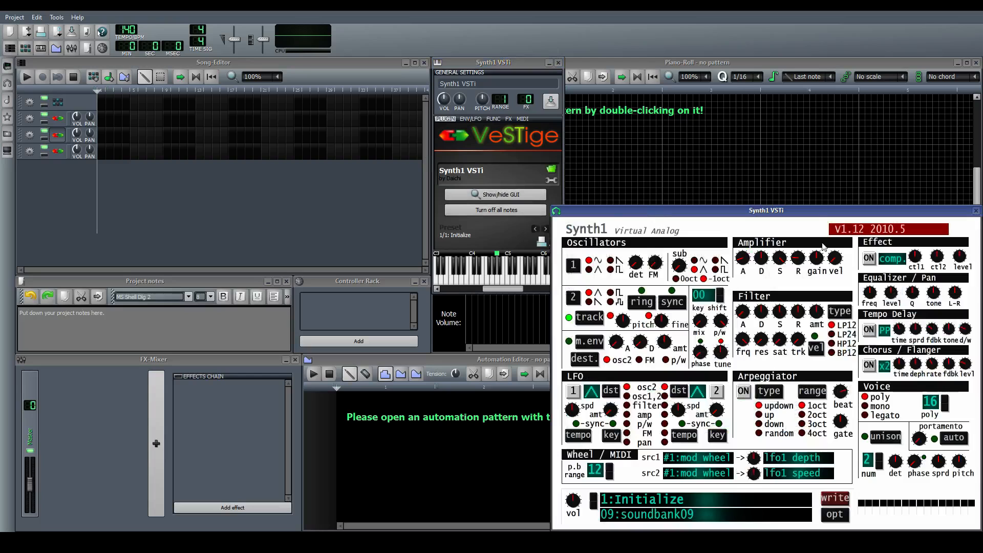
drag(455, 167, 460, 132)
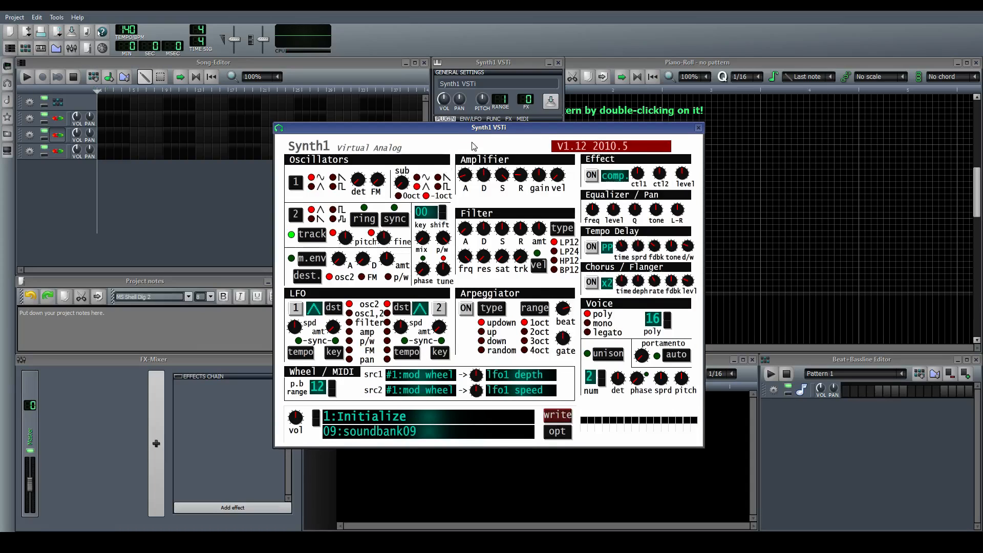
Set oscillators 1 and 2 to saw waveforms, adjust the mix between them and toggle sync on and off
click(333, 179)
click(314, 219)
click(394, 220)
drag(426, 245, 440, 149)
click(398, 220)
click(312, 219)
Shift oscillator 2's pitch with sync off and return it to its centre while playing notes
click(346, 241)
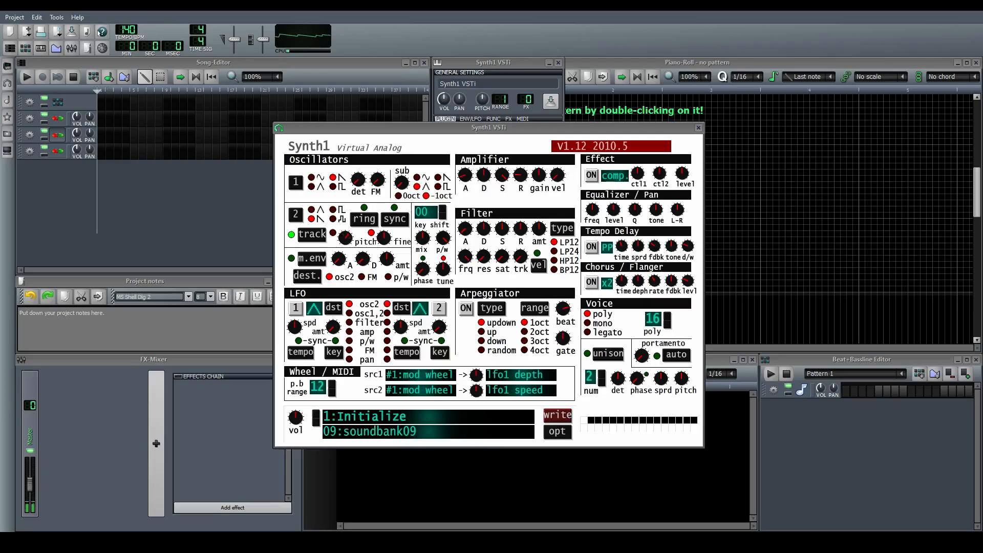
key(alt+Tab)
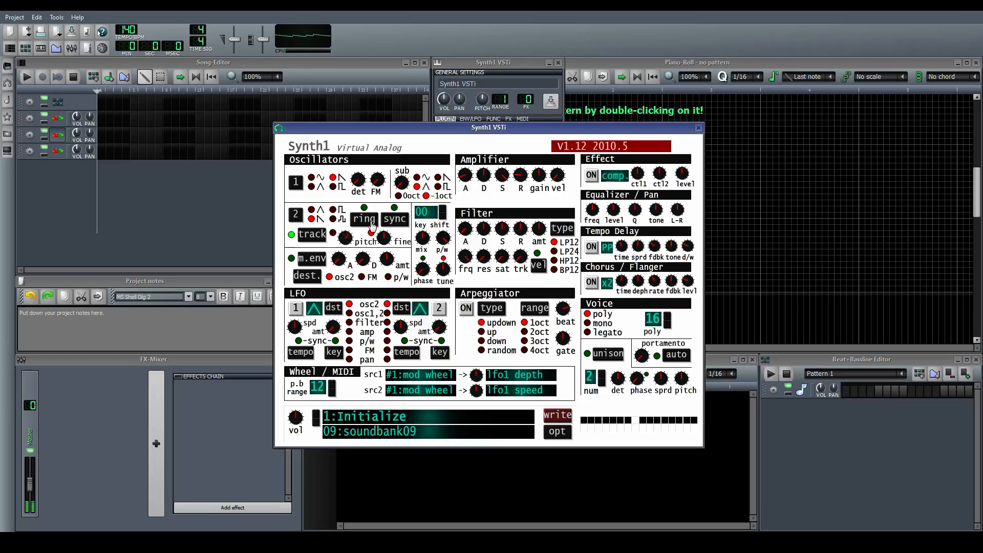
key(alt+Tab)
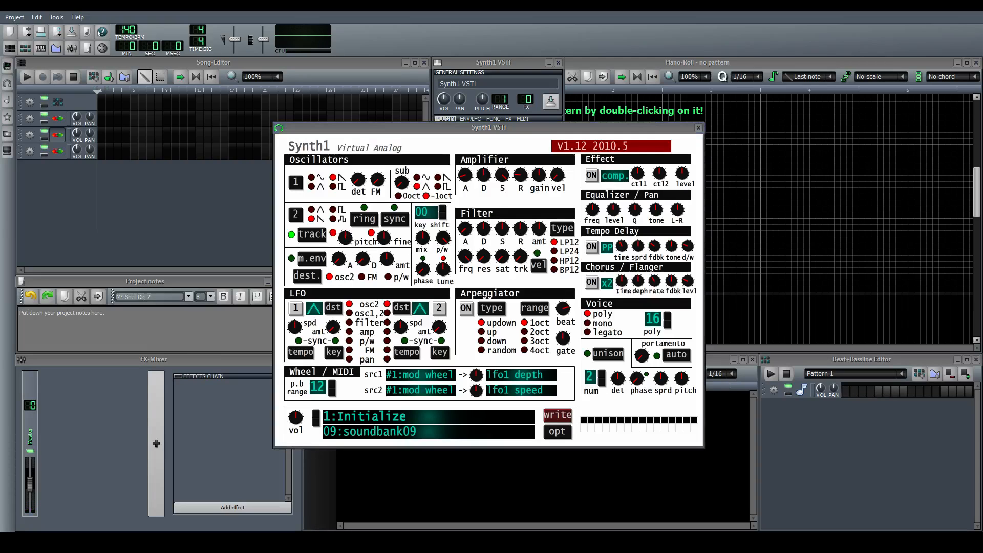
Turn on oscillator sync, and adjust the oscillator mix and oscillator 2's pitch
click(393, 219)
click(378, 201)
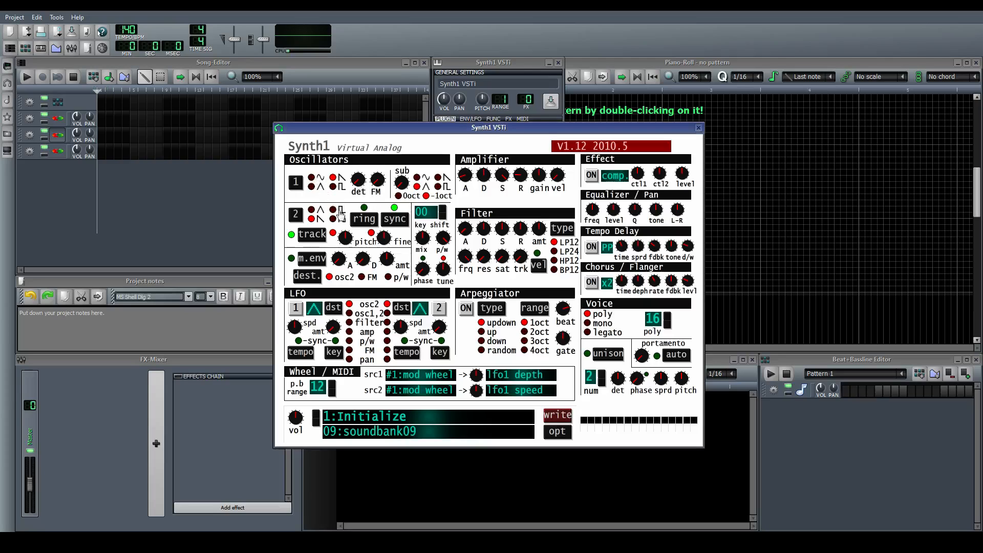
click(367, 198)
drag(423, 240, 423, 236)
drag(351, 239, 351, 235)
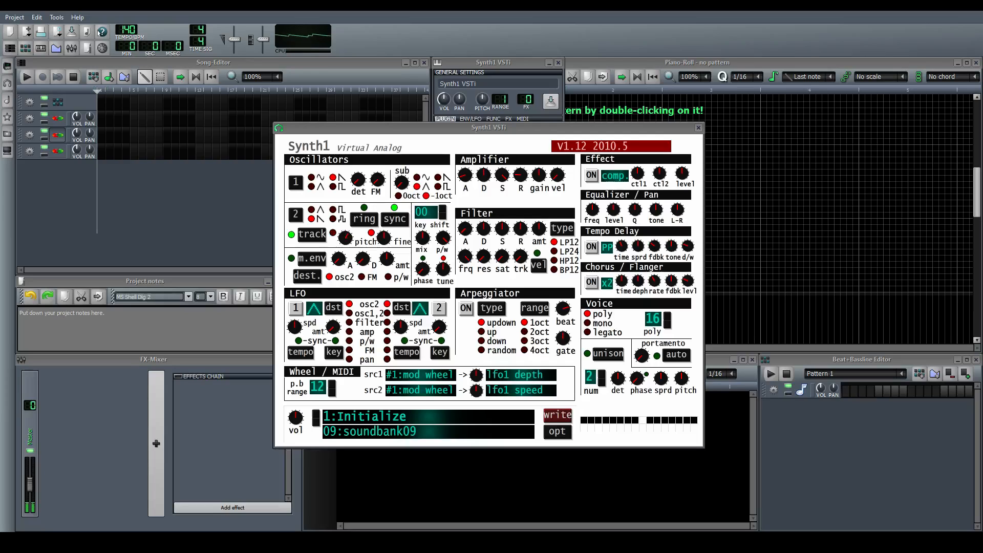
Readjust the oscillator mix and oscillator 2's pitch with sync on to shape the synced sound
click(421, 248)
drag(342, 242, 342, 252)
click(379, 203)
drag(421, 240, 421, 243)
drag(347, 238, 347, 240)
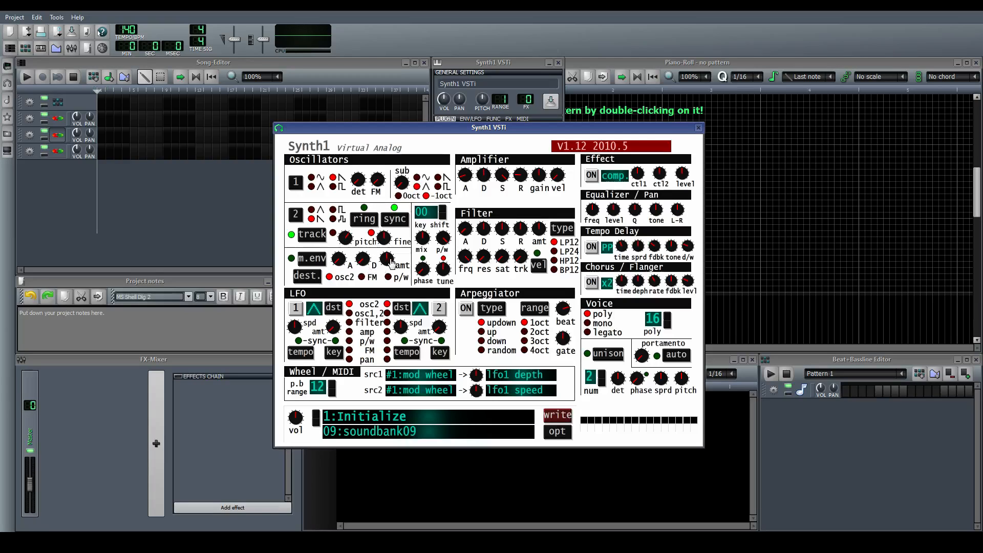
Enable the modulation envelope for oscillator 2 and adjust its attack, decay and amount knobs along with the oscillator pitch
drag(390, 259, 391, 259)
drag(346, 239, 346, 240)
drag(339, 264, 366, 257)
mouse_move(365, 260)
mouse_down()
mouse_move(365, 249)
mouse_move(382, 256)
mouse_move(367, 259)
mouse_up()
drag(385, 265, 402, 246)
drag(340, 264, 412, 256)
drag(390, 263, 390, 262)
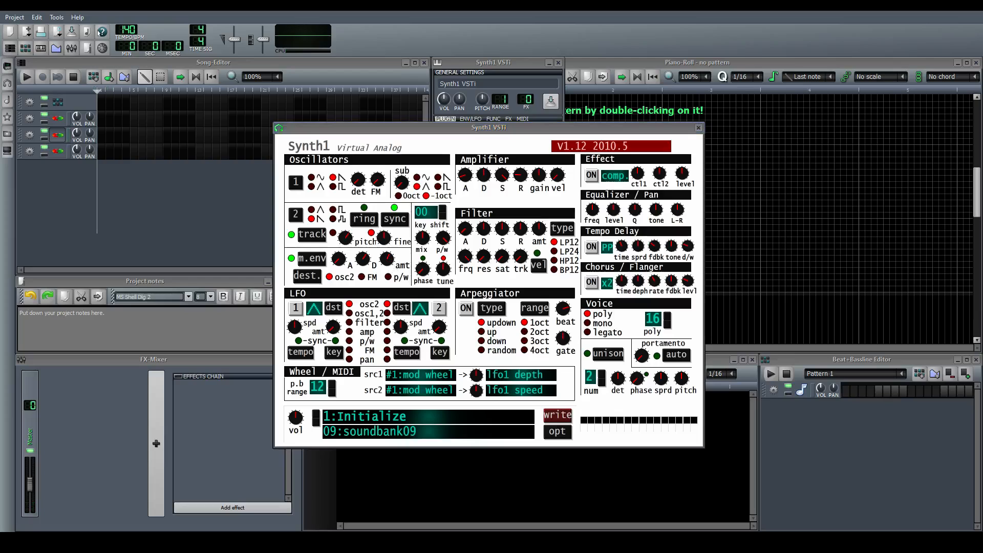
drag(390, 261, 410, 256)
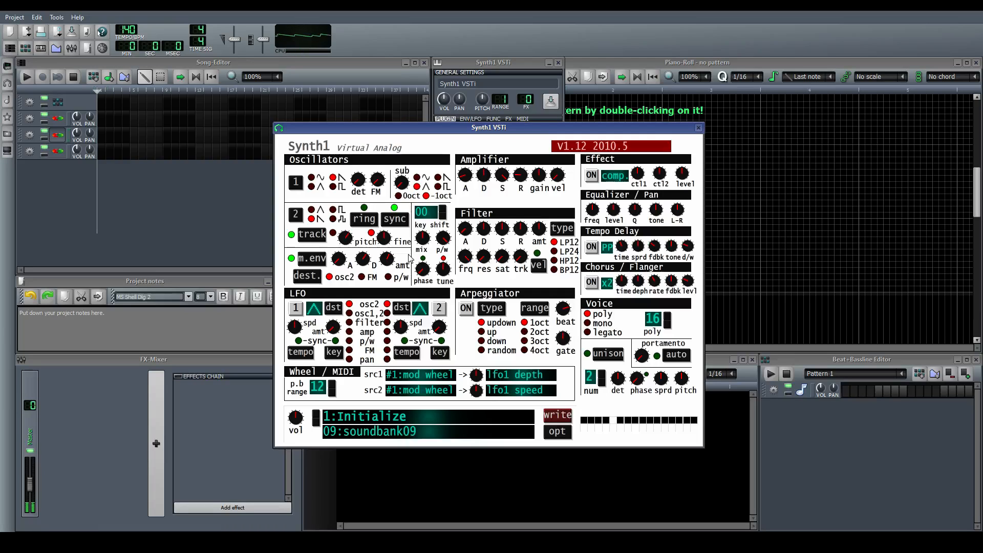
click(361, 261)
Enable unison with 3 voices, adjust its detune, spread and phase, and turn on the chorus/flanger
click(587, 355)
drag(619, 380, 619, 385)
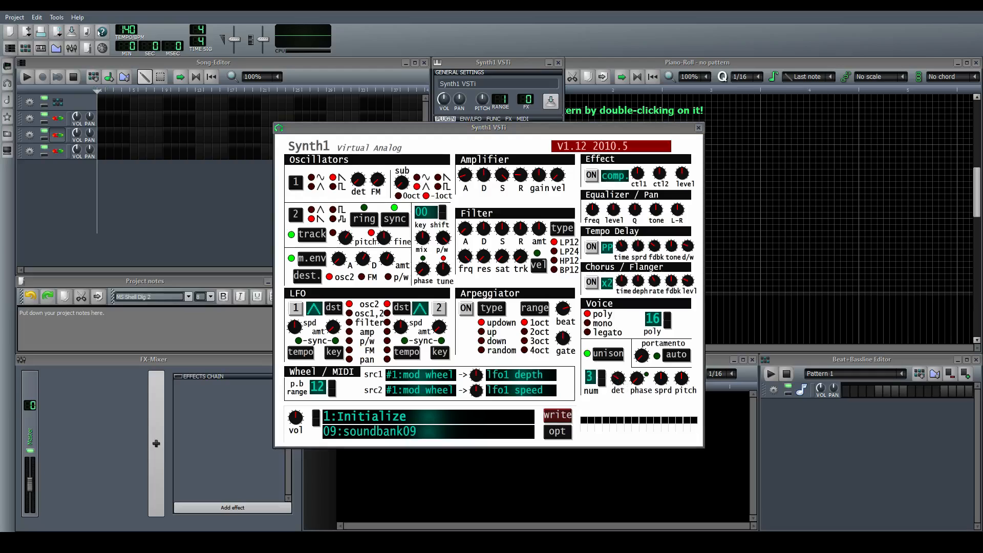
click(659, 381)
click(659, 385)
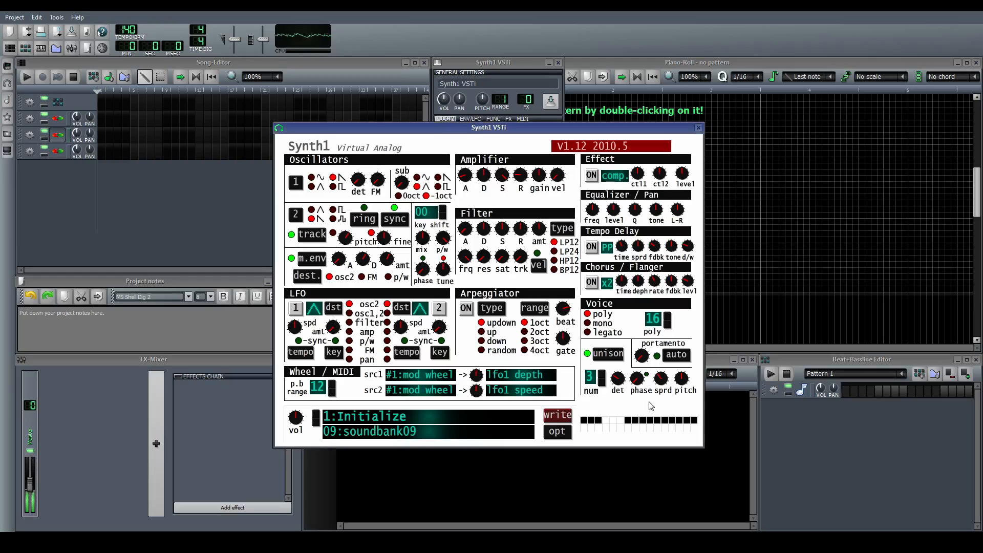
click(637, 382)
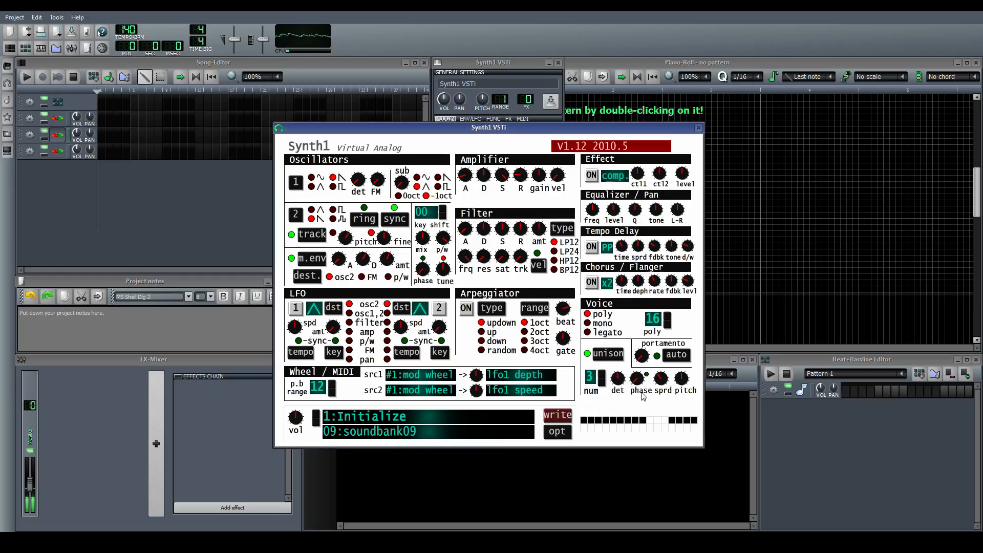
click(617, 382)
click(592, 283)
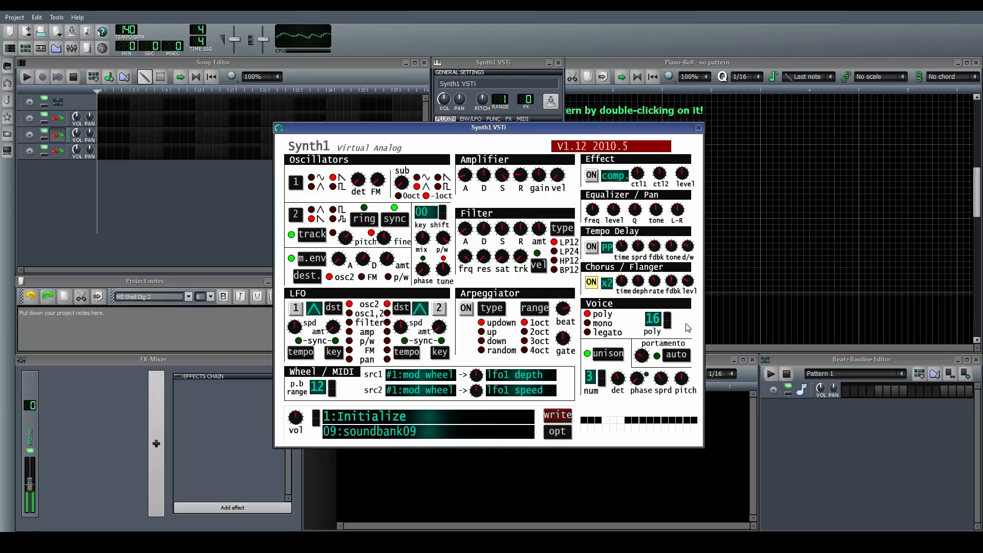
Enable auto portamento, switch the voice mode to mono and adjust the portamento time
click(679, 356)
click(644, 359)
click(592, 326)
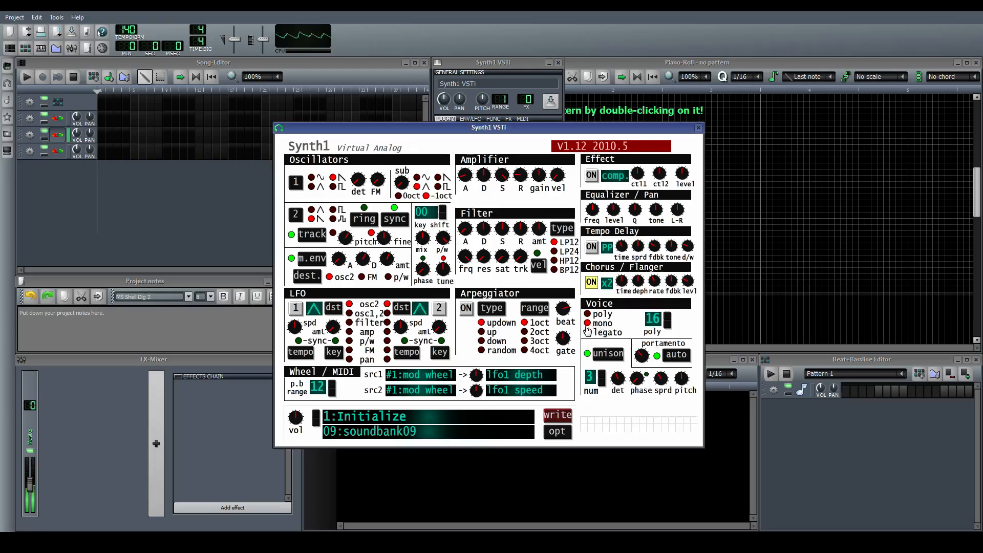
click(639, 357)
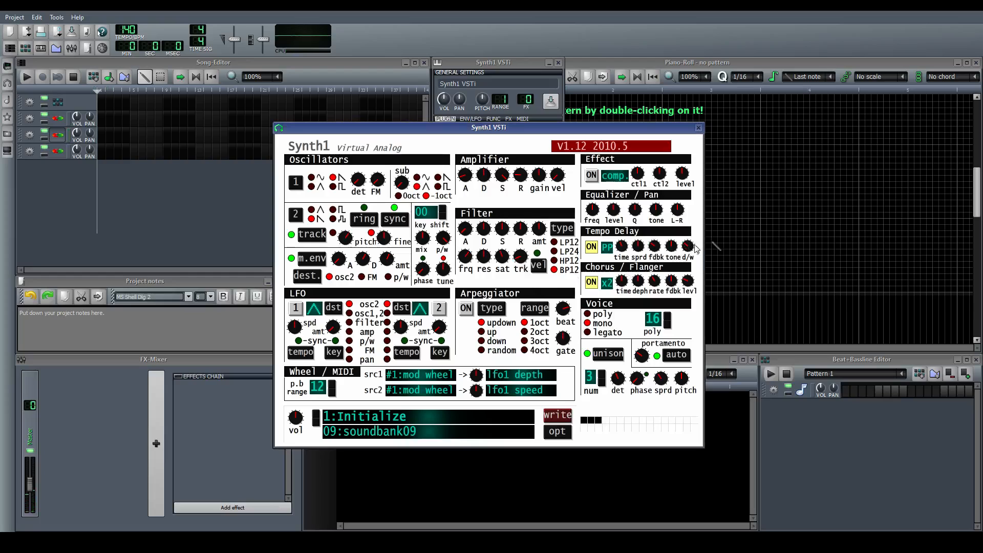
Close the Synth1 interface and show the second Synth1 track's effects chain
click(670, 294)
click(699, 127)
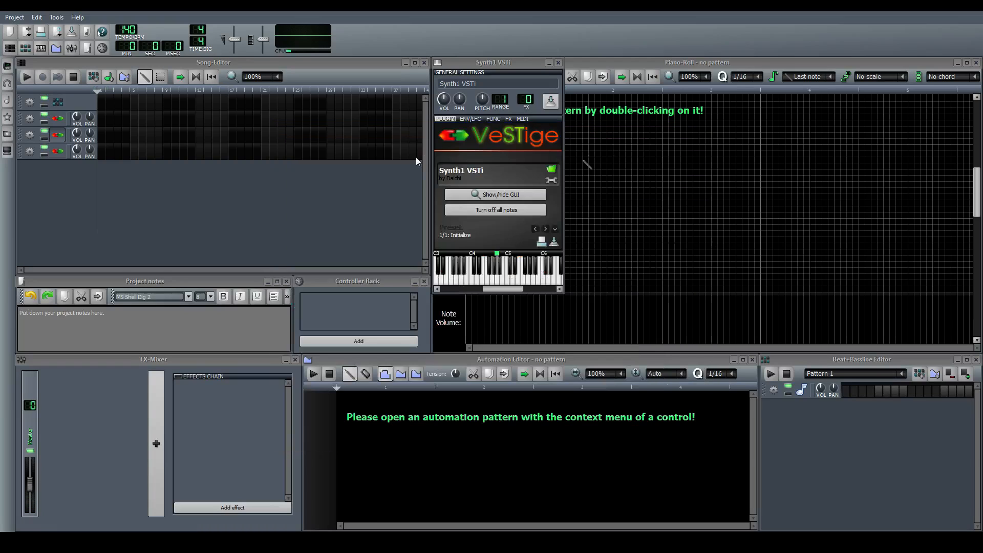
click(510, 119)
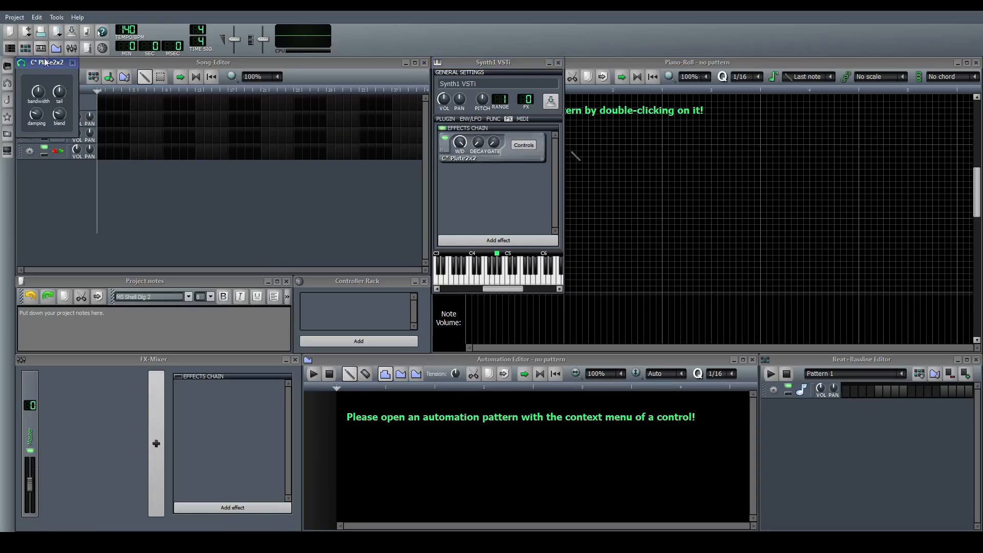
Move the C* Plate2x2 reverb controls into free space, then close them and the second Synth1 track's window
drag(45, 62, 294, 162)
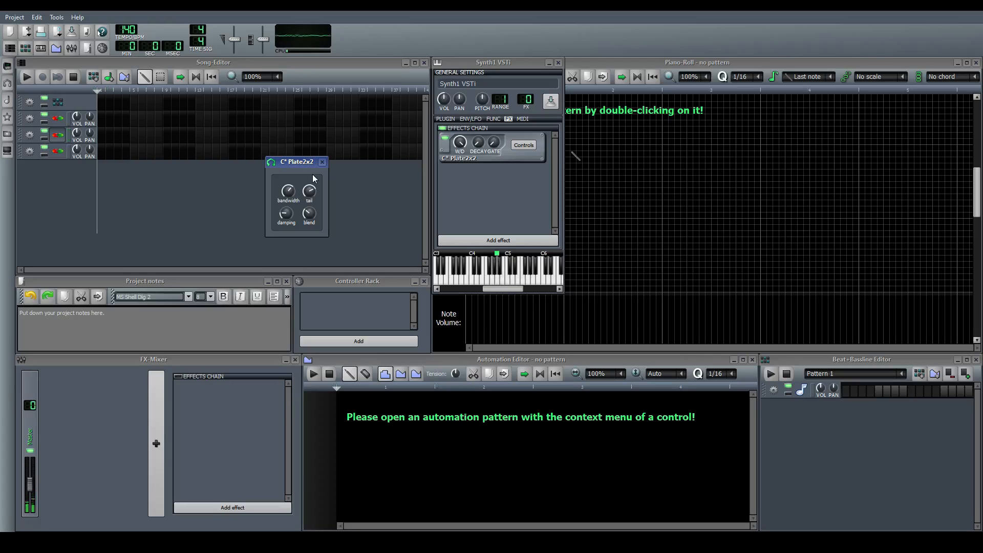
click(321, 162)
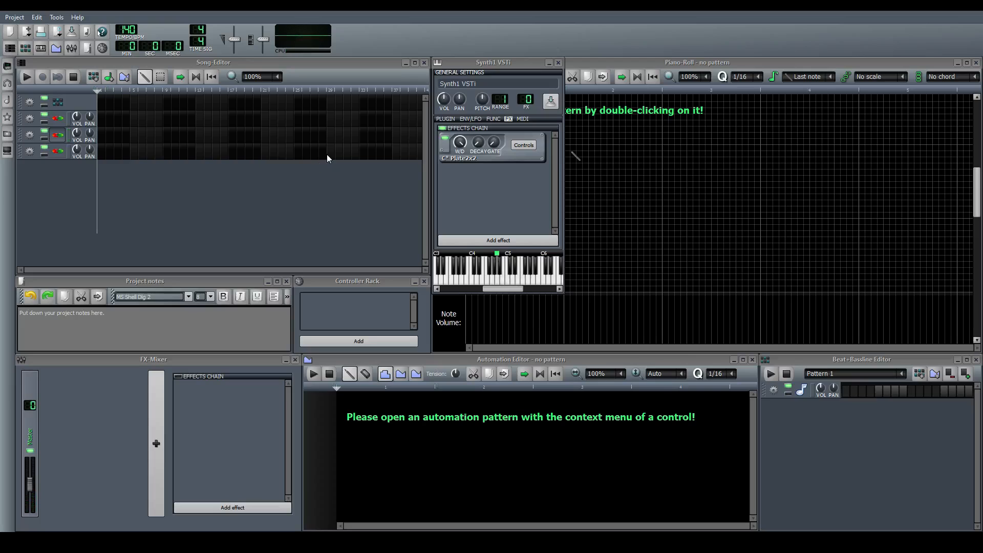
click(58, 135)
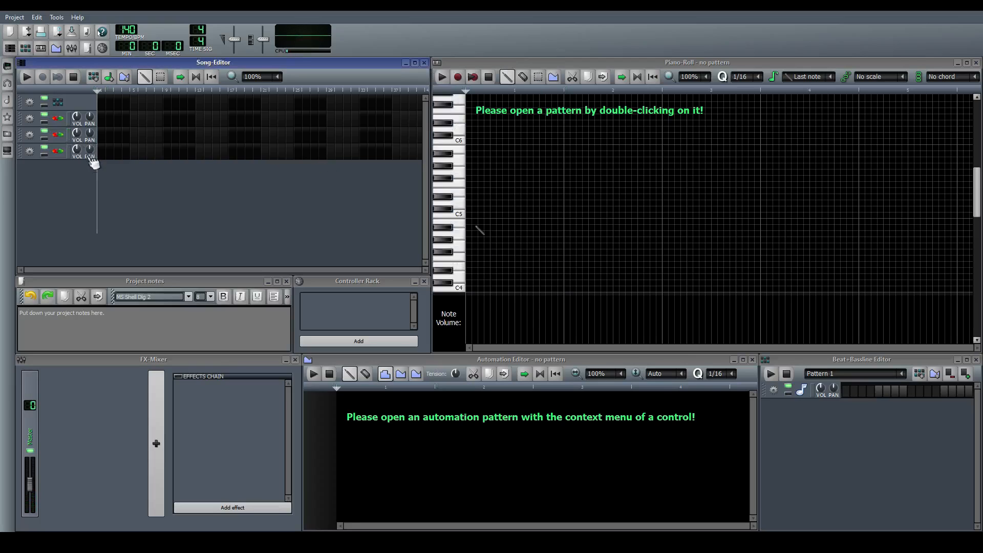
Open the third Synth1 track's synthesizer interface and place it over the middle of the workspace
click(58, 152)
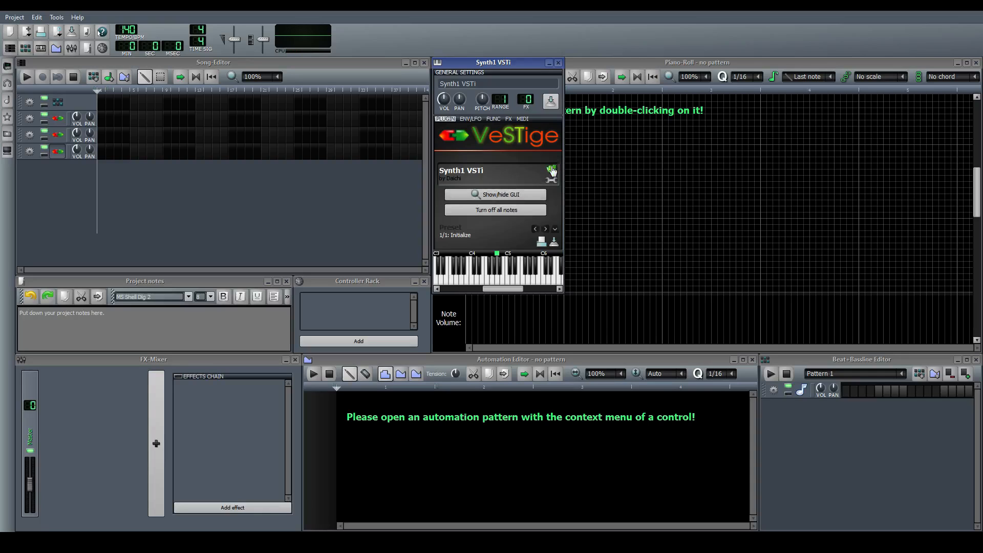
click(508, 195)
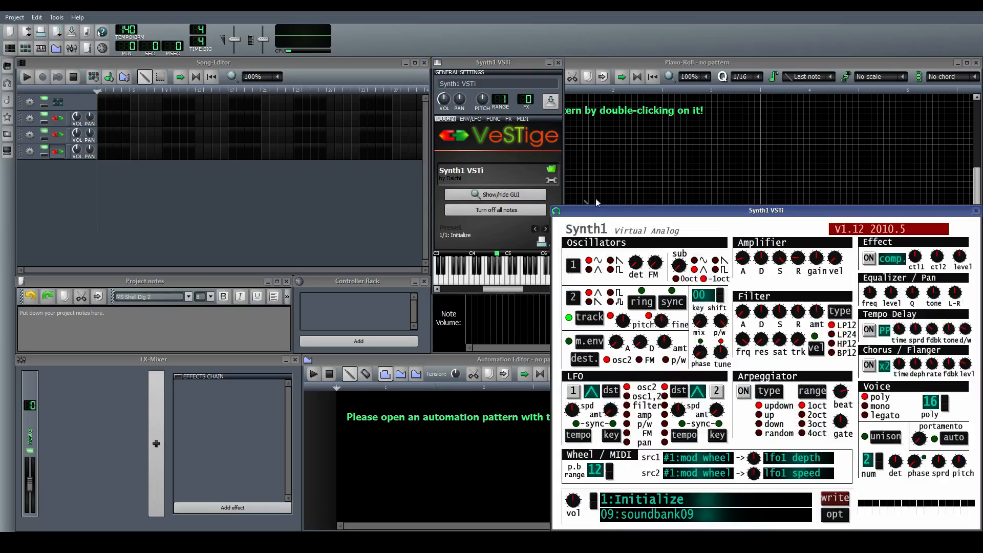
drag(657, 214, 384, 132)
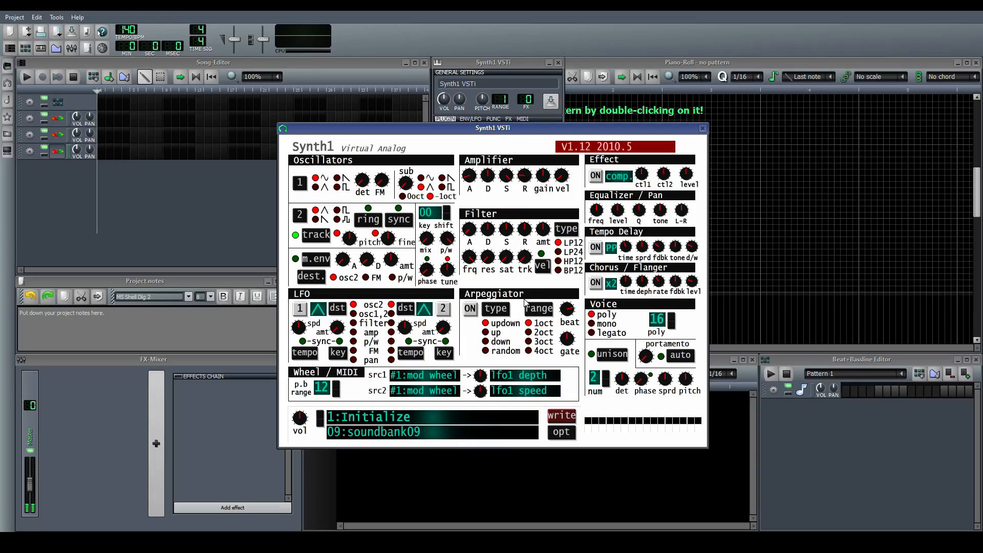
Set oscillator 1 to a saw wave and adjust the filter's frequency, envelope amount and decay
click(338, 179)
drag(543, 233, 543, 224)
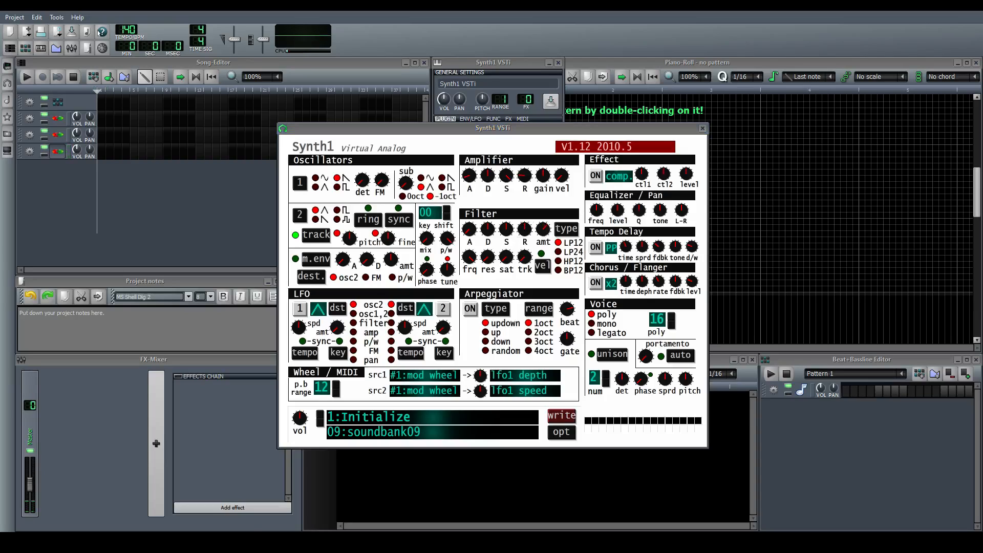
drag(472, 258, 472, 289)
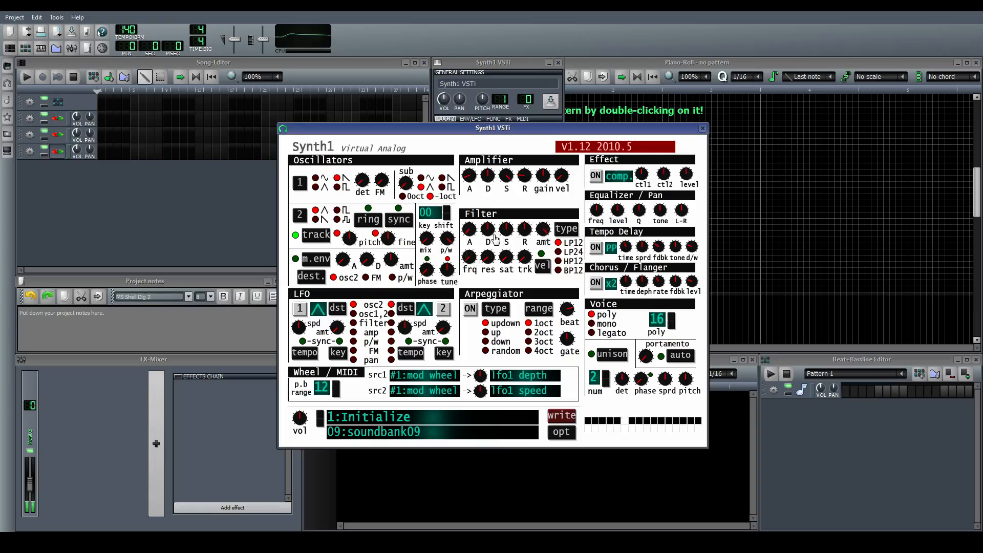
drag(489, 230, 489, 233)
drag(487, 232, 487, 230)
drag(387, 183, 387, 183)
drag(365, 183, 365, 182)
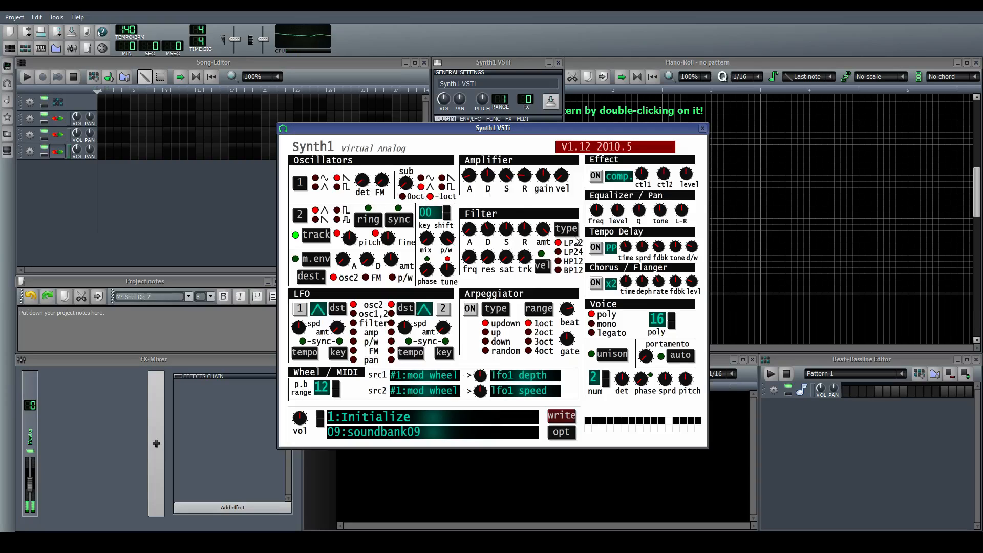
drag(365, 181, 366, 182)
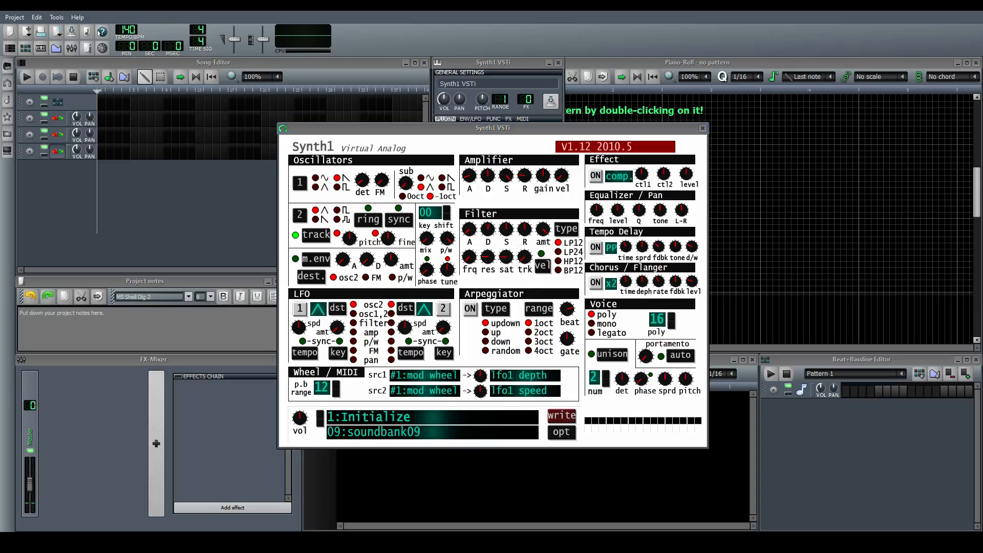
Fine-tune the filter envelope's decay and amount while auditioning the sound between adjustments
click(514, 128)
drag(494, 231, 547, 236)
click(518, 128)
click(531, 202)
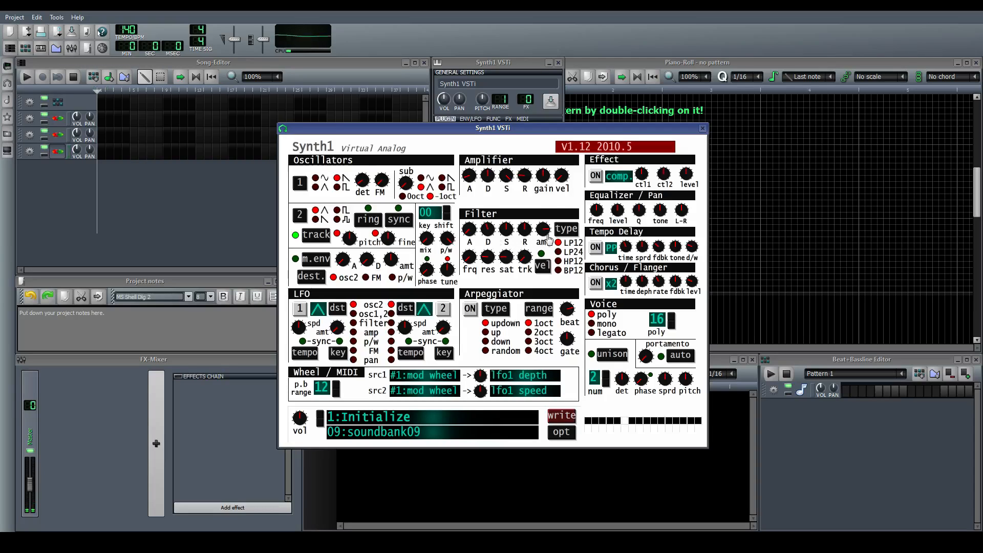
drag(543, 234, 543, 236)
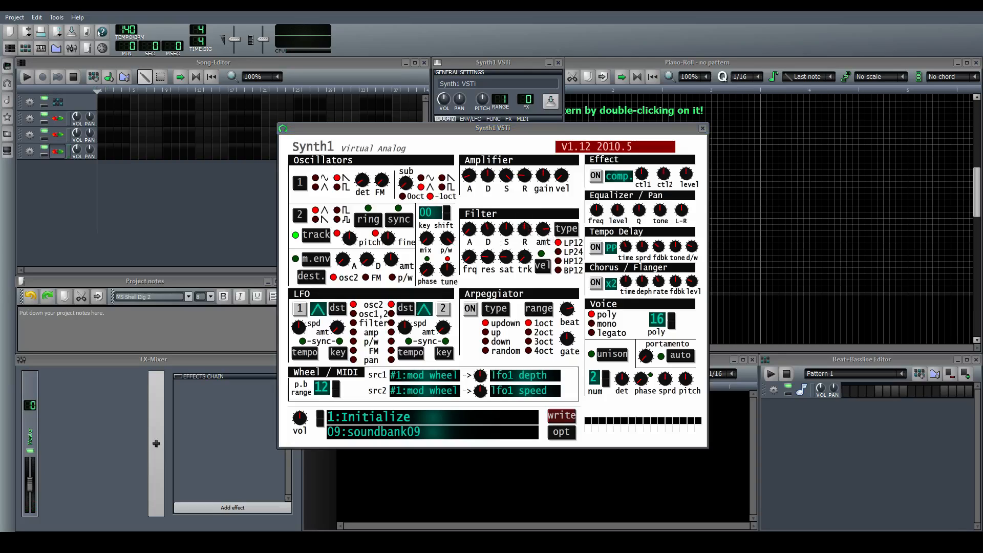
click(542, 128)
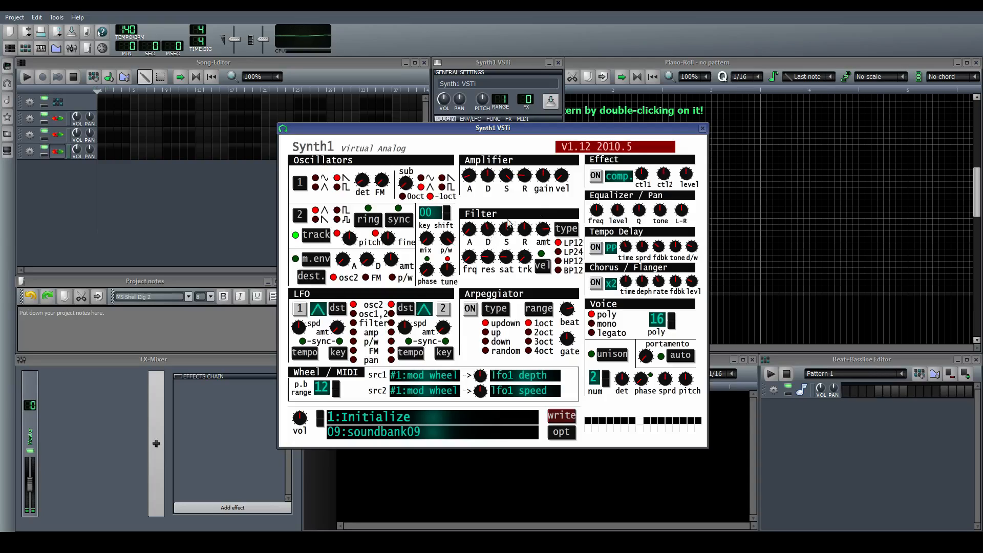
drag(497, 233, 497, 236)
click(512, 128)
click(496, 233)
click(526, 206)
Turn on the chorus/flanger, then close the Synth1 interface and the third track's instrument window
click(596, 283)
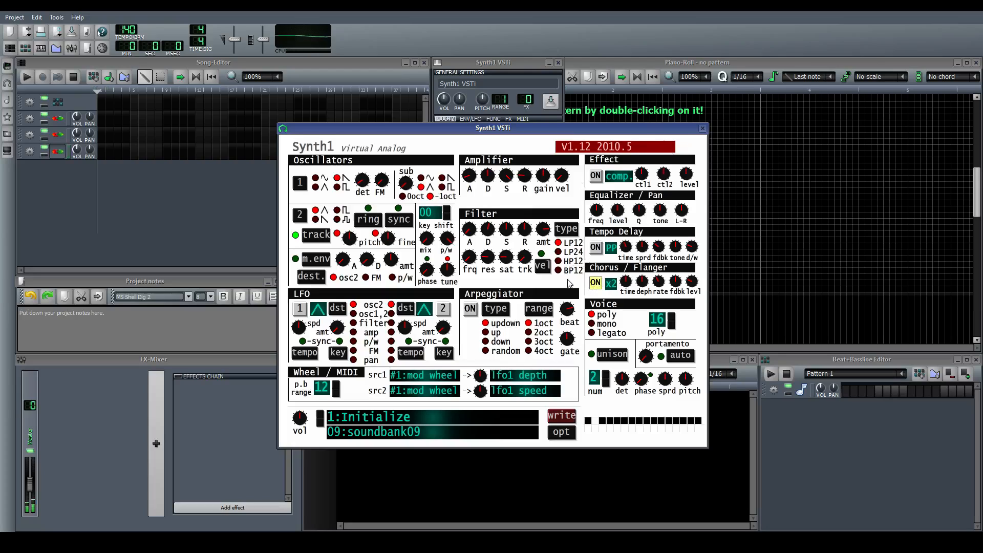
click(703, 129)
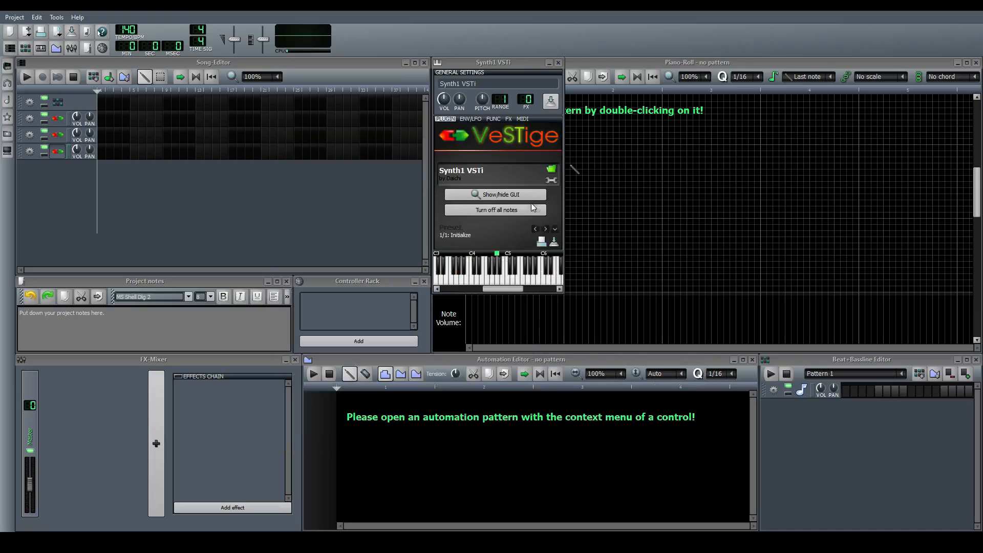
click(559, 63)
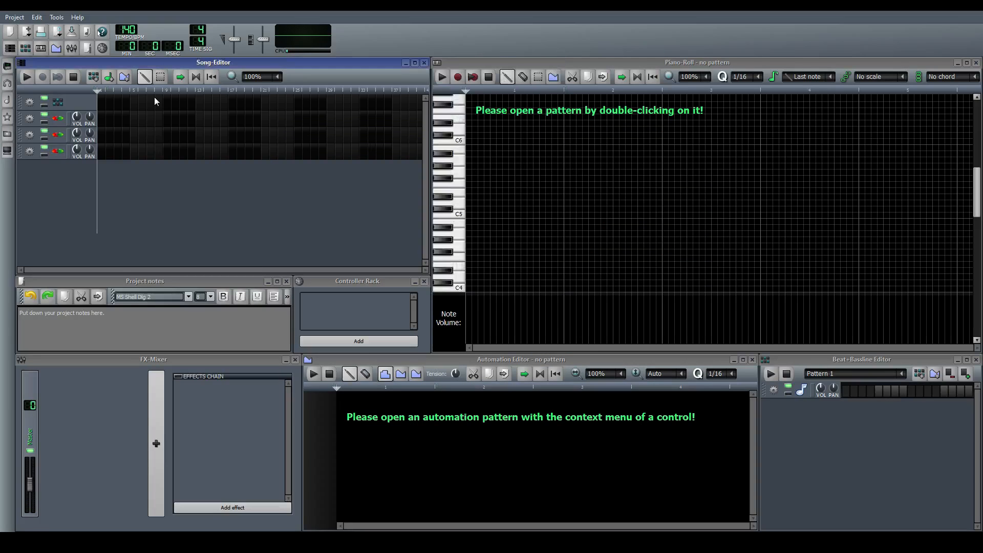
Create a pattern at the start of the first Synth1 track and put a short A5 note at its beginning
double_click(114, 119)
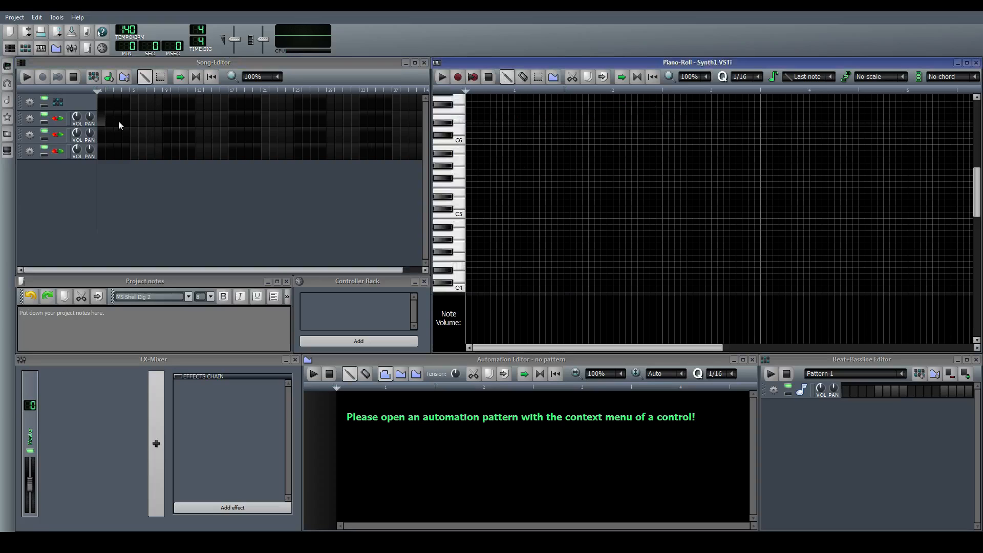
click(498, 160)
drag(497, 160, 468, 160)
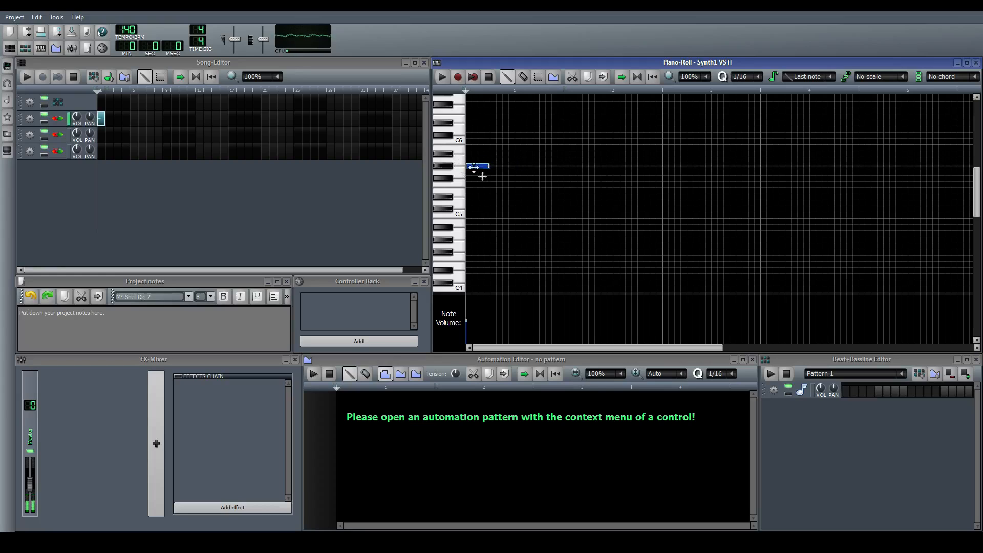
drag(490, 161, 472, 161)
mouse_move(477, 161)
mouse_down()
mouse_move(495, 163)
mouse_move(483, 163)
mouse_up()
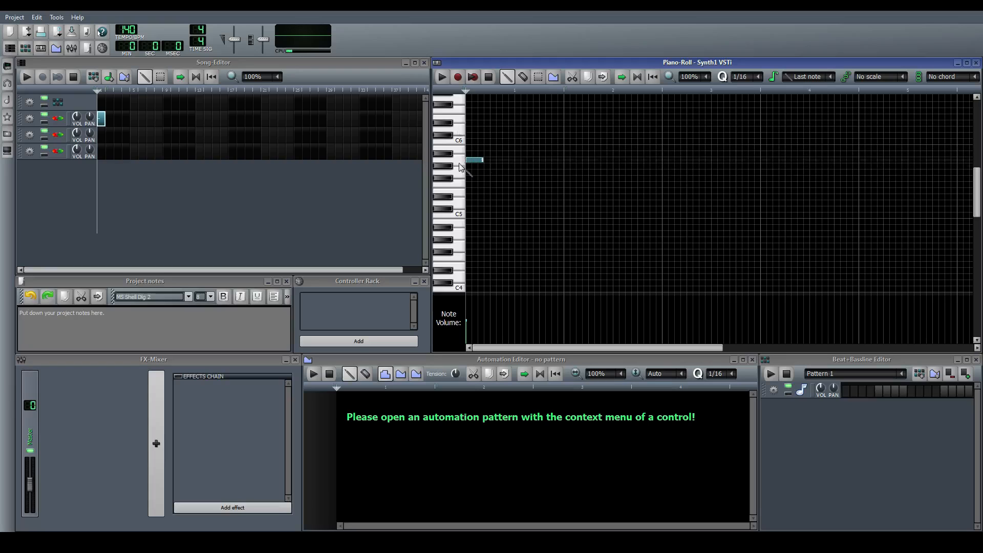
scroll(446, 163, up, 1)
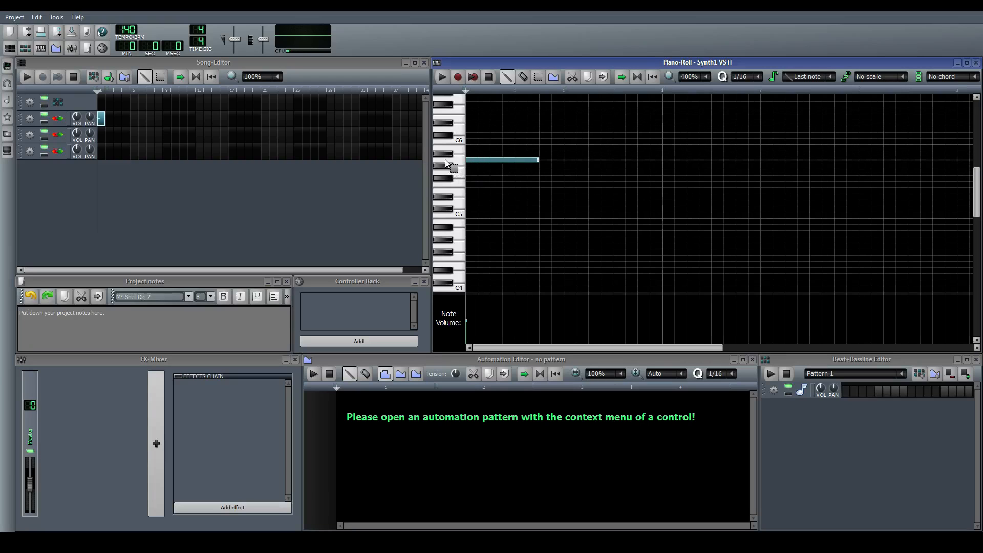
scroll(446, 163, down, 1)
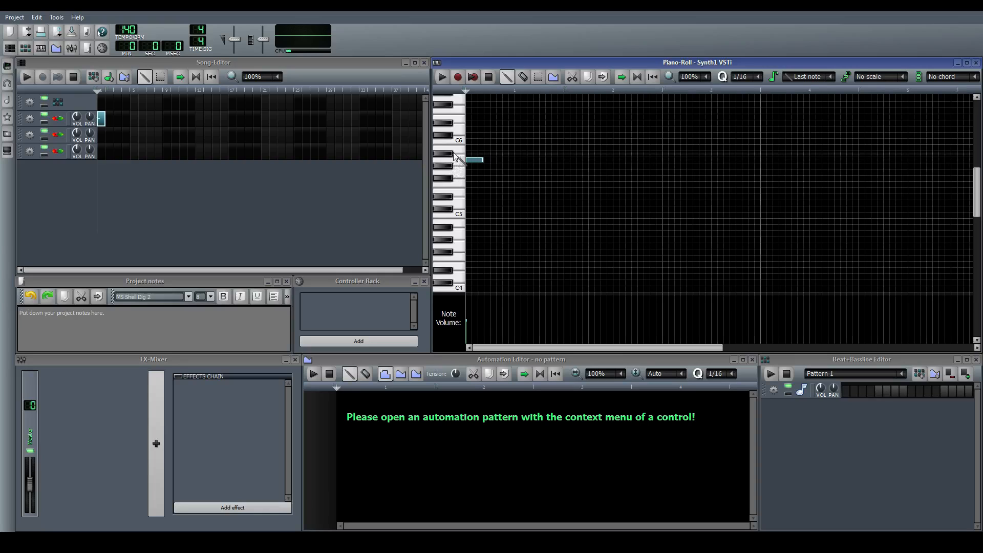
scroll(465, 159, up, 1)
scroll(464, 161, down, 1)
scroll(463, 162, down, 1)
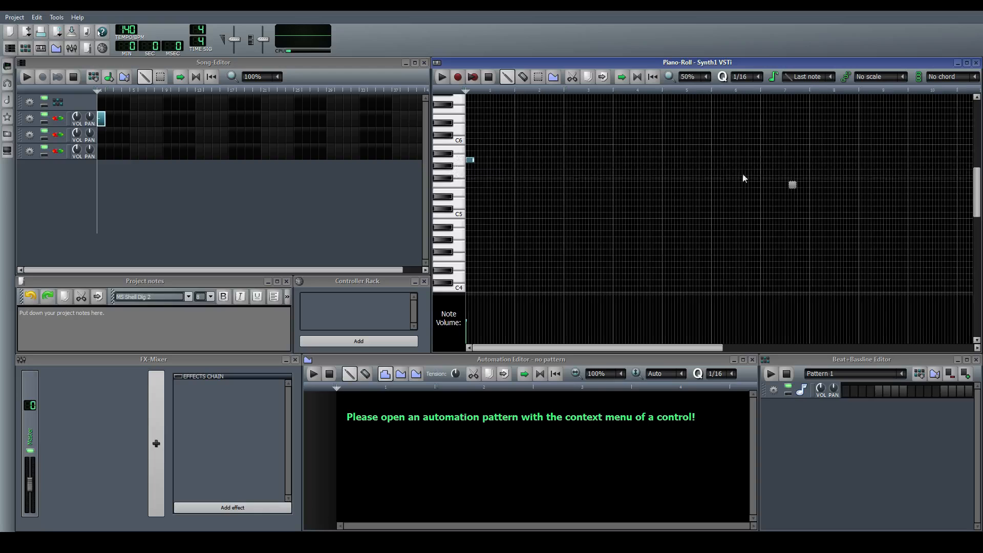
scroll(449, 162, up, 2)
scroll(451, 162, up, 1)
scroll(453, 162, down, 2)
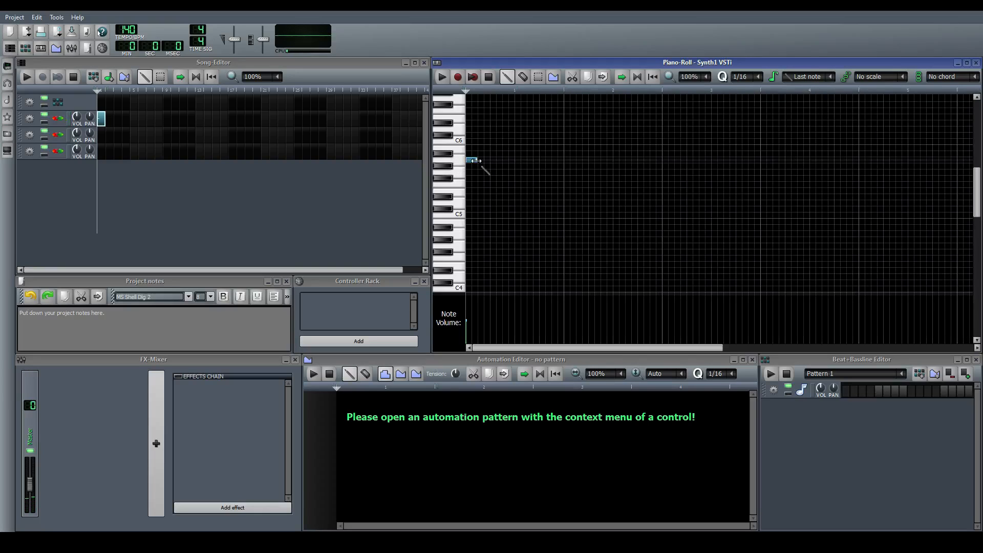
Shorten the note to an eighth, move it to E6 and fill the first bar with repeating E6, C6, A5 notes
drag(475, 159, 474, 117)
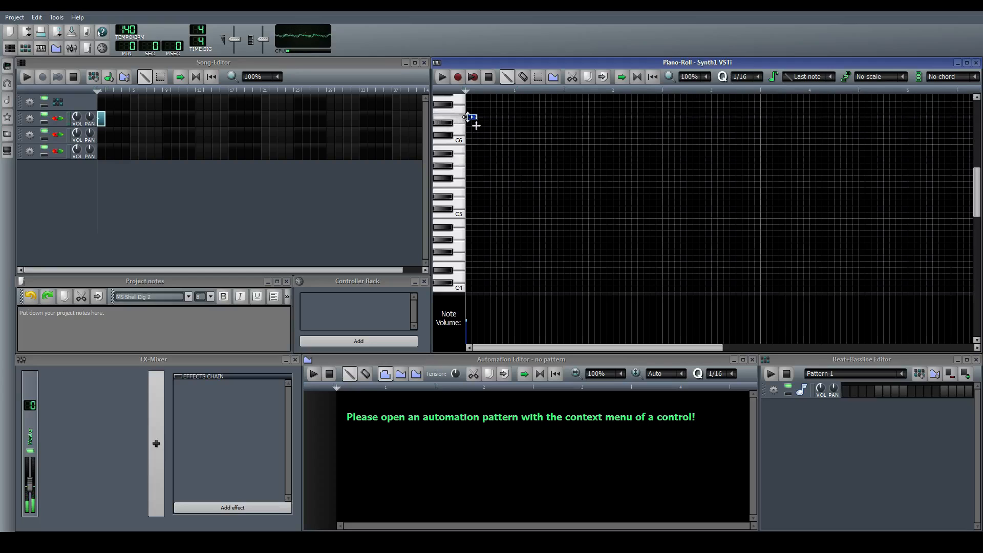
click(486, 141)
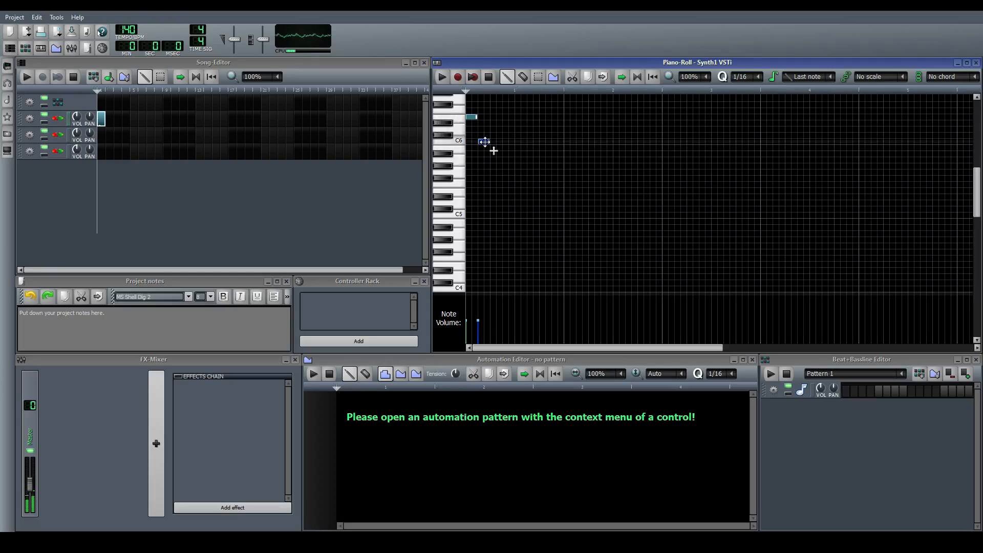
drag(495, 164, 496, 160)
click(505, 117)
click(518, 142)
click(533, 160)
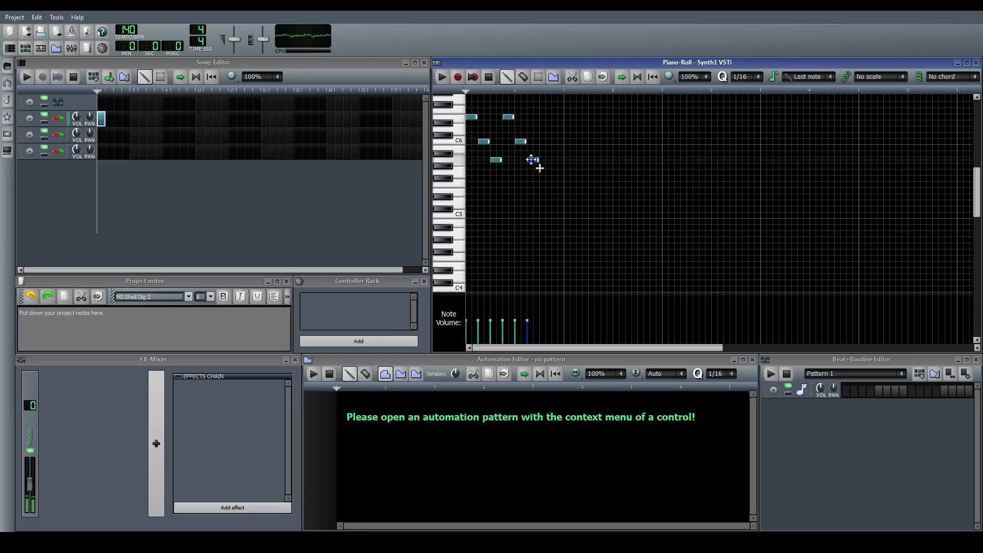
click(542, 118)
click(555, 142)
scroll(559, 146, up, 3)
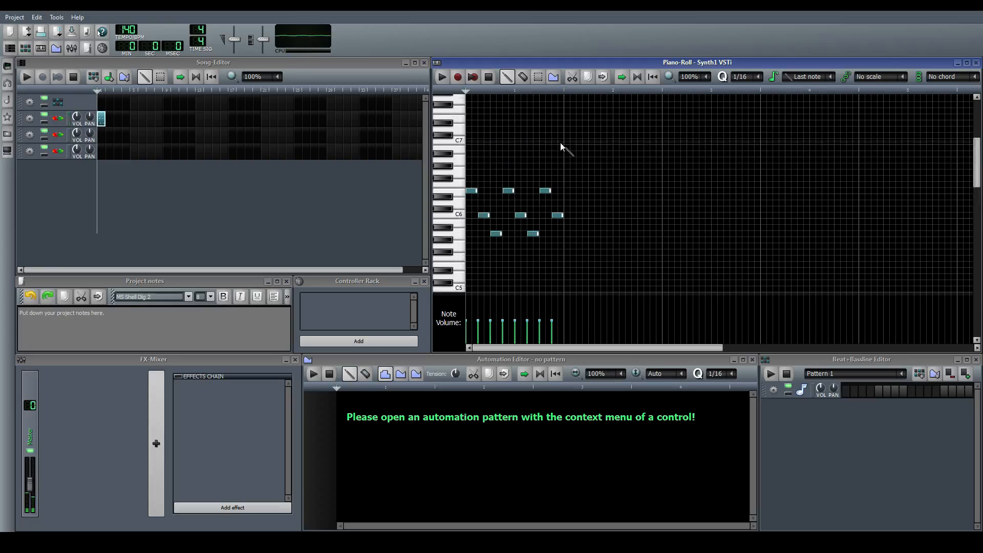
Fill the second bar with an F6, C6, A5 eighth-note group and copies of it, deleting the note past the bar's end
click(568, 184)
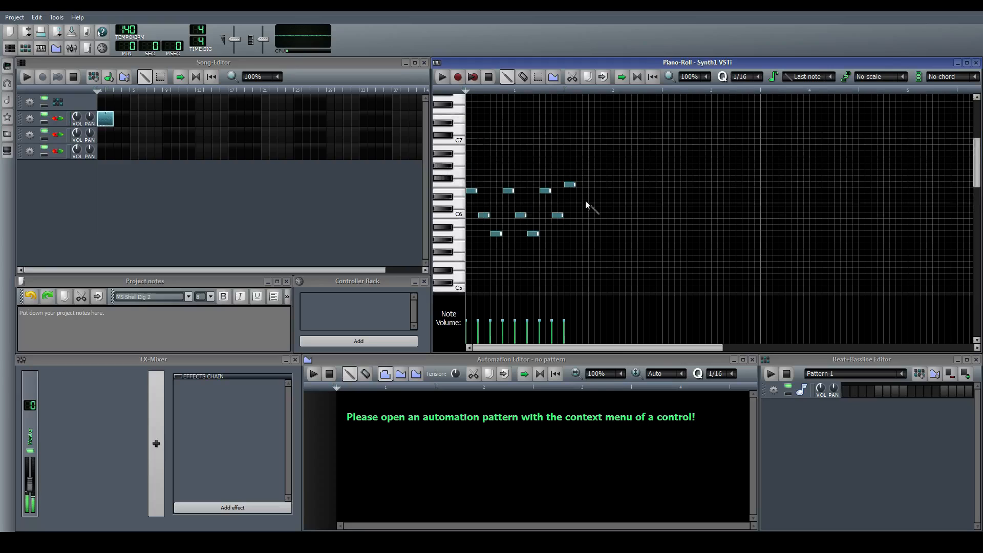
click(581, 216)
click(593, 234)
drag(656, 250, 574, 179)
drag(573, 185, 645, 185)
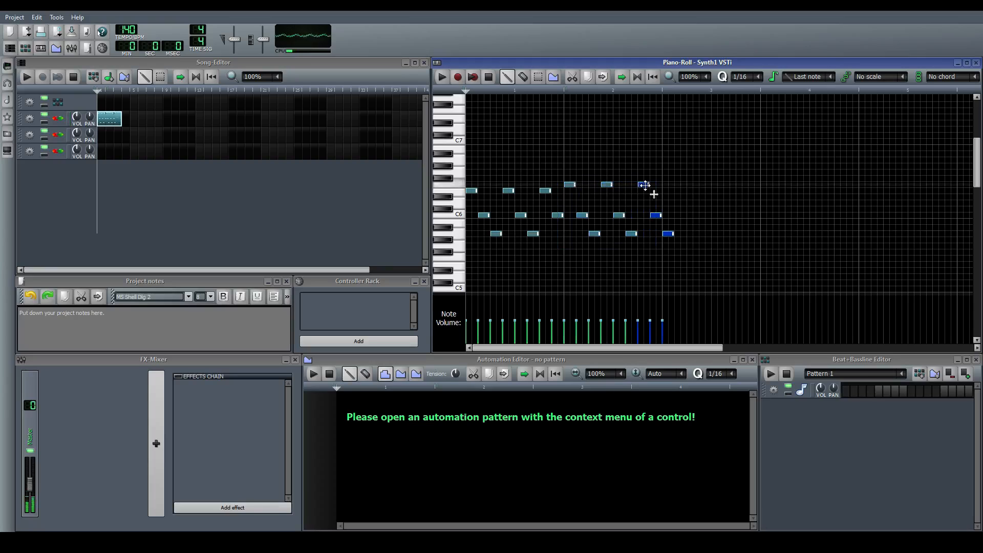
click(638, 216)
right_click(669, 233)
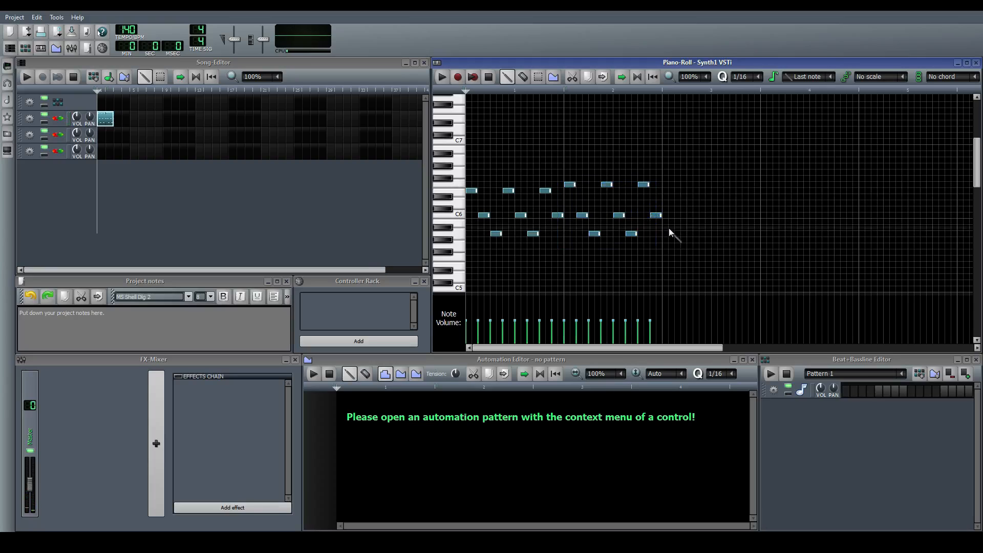
Fill the third bar with repeating E6, C6, E5 eighth notes, copying the group and deleting the surplus note
click(666, 191)
click(677, 216)
scroll(682, 219, down, 2)
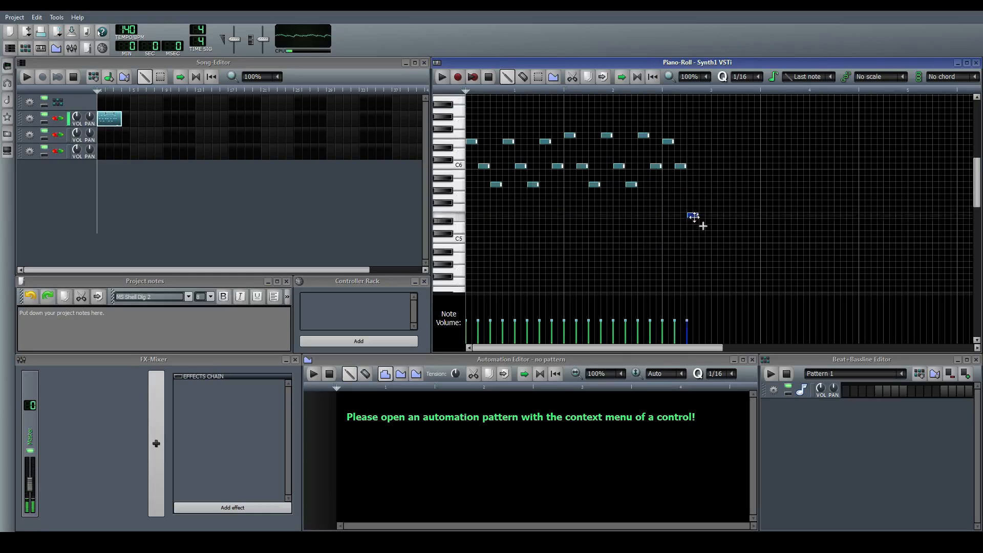
click(691, 215)
drag(732, 237, 746, 141)
right_click(769, 216)
Fill the fourth bar with repeating B5, G5, D5 eighth notes and end it on C6 and D6
click(762, 186)
drag(761, 186, 762, 174)
click(777, 197)
mouse_move(785, 233)
mouse_down()
mouse_move(793, 227)
mouse_move(780, 162)
mouse_move(763, 169)
mouse_move(851, 173)
mouse_move(834, 174)
mouse_move(850, 156)
mouse_up()
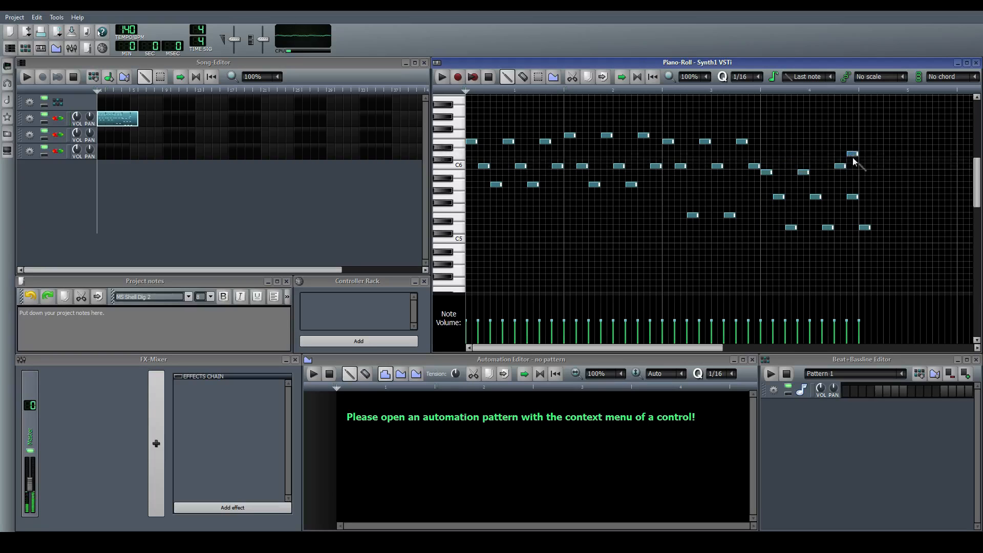
Select all notes of the four-bar melody and duplicate them directly after the original
ctrl+scroll(854, 202, down, 2)
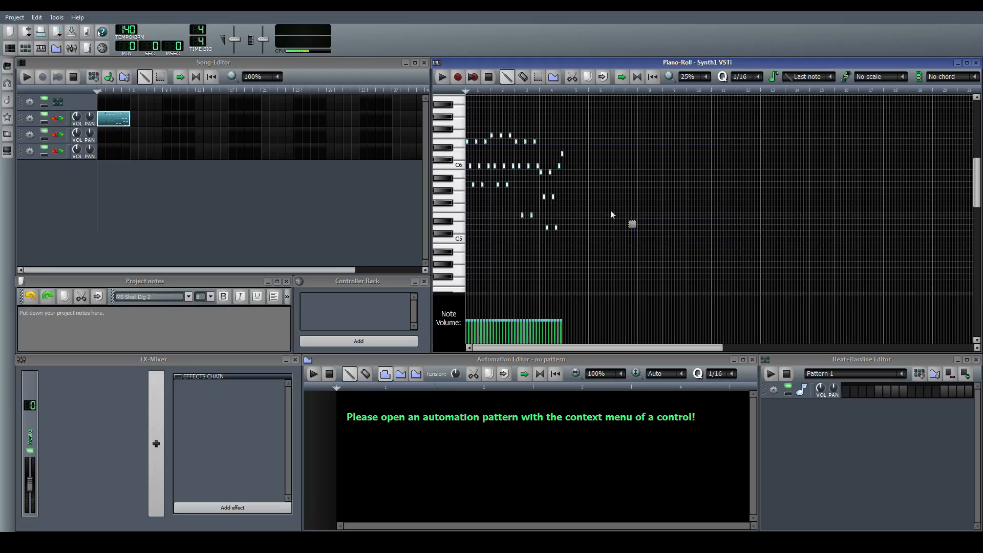
key(ctrl+a)
drag(476, 142, 575, 143)
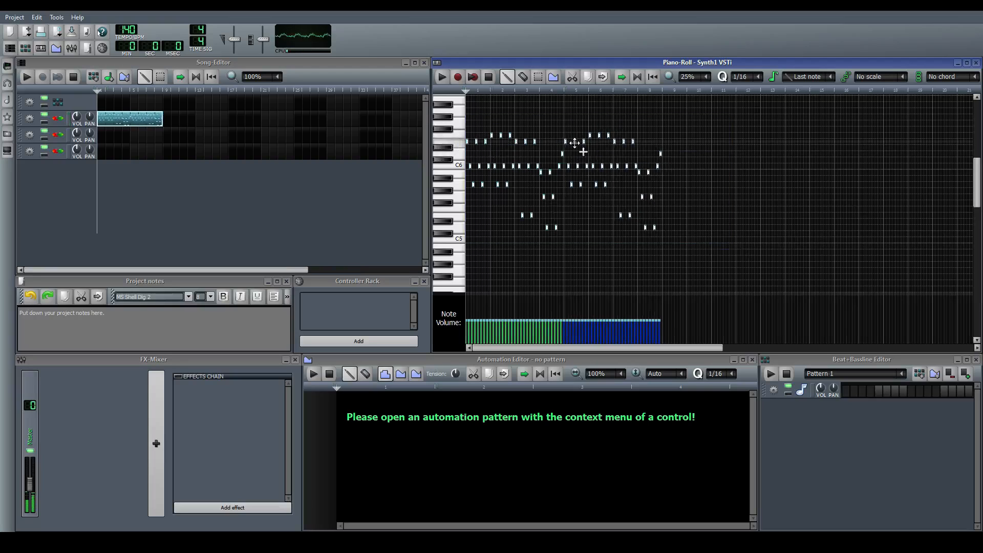
scroll(608, 156, up, 5)
scroll(608, 156, down, 5)
scroll(609, 159, up, 1)
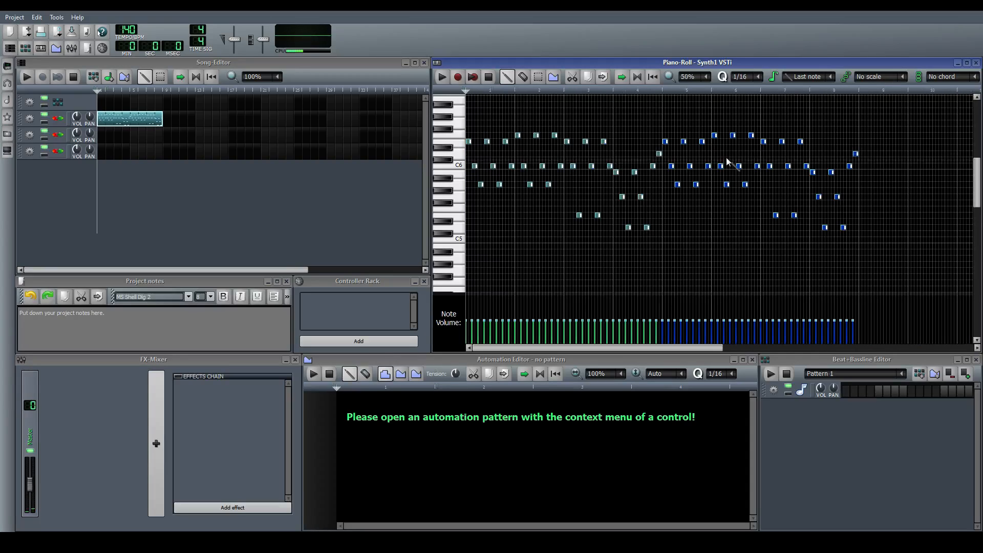
In the melody's seventh bar, raise the E6 notes to G6 and the E5 notes to G5
click(728, 141)
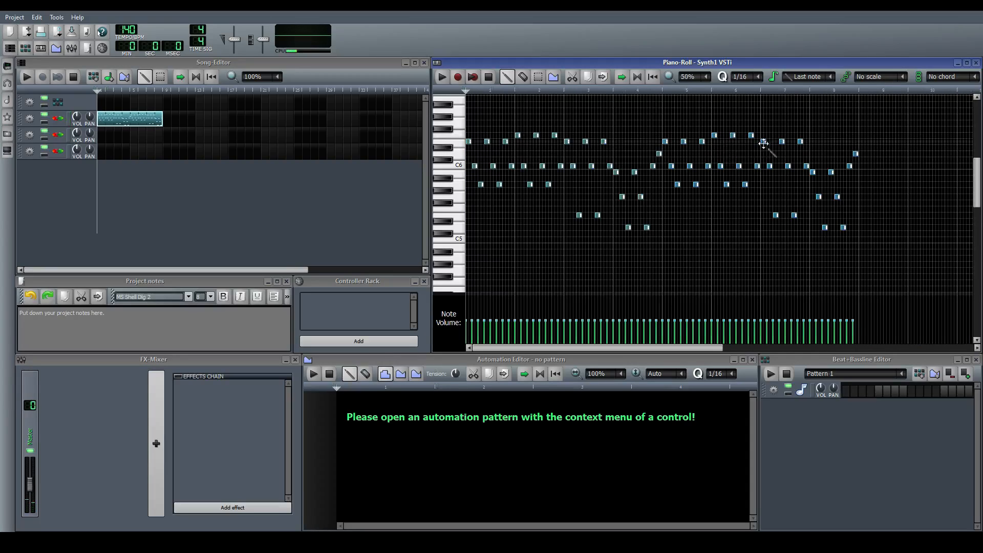
drag(763, 142, 799, 123)
click(770, 165)
drag(777, 215, 794, 198)
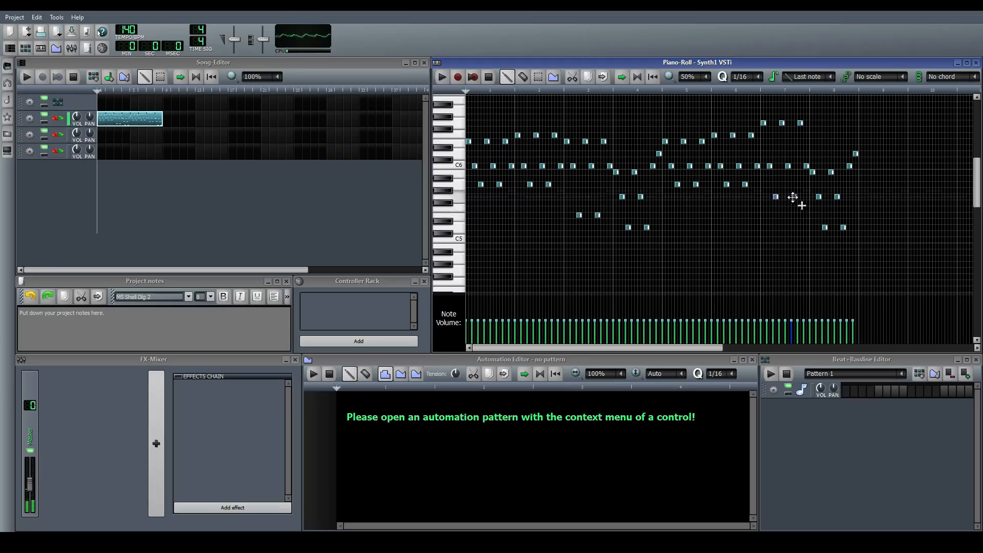
In the eighth bar, raise the two B5 notes to D6, lower the final note to B5, and play the song
click(813, 173)
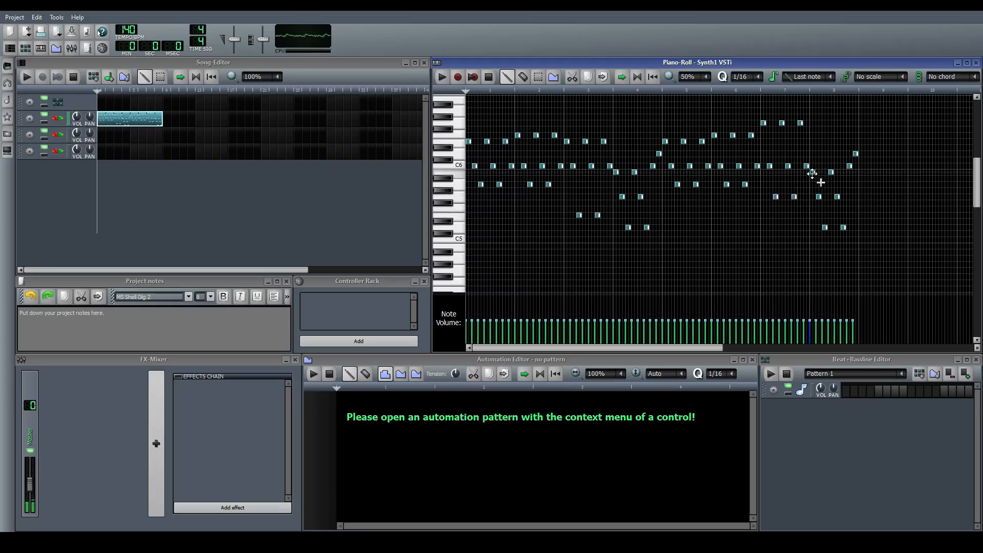
drag(812, 176, 832, 153)
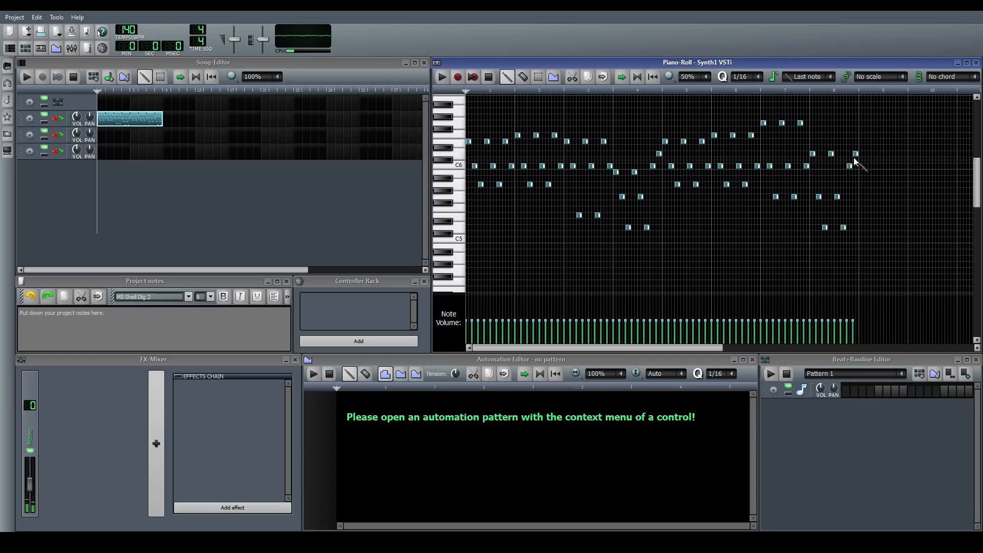
drag(857, 156, 855, 172)
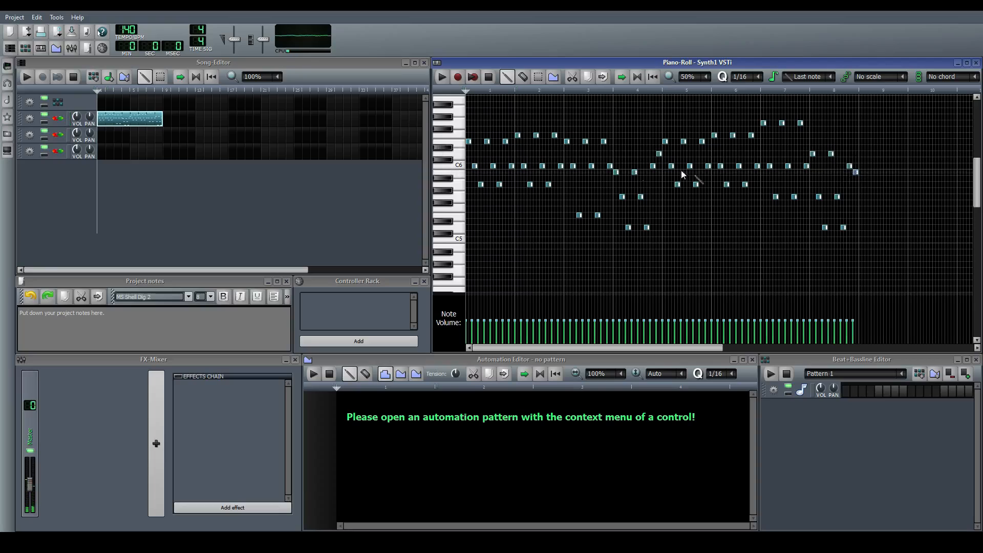
click(303, 183)
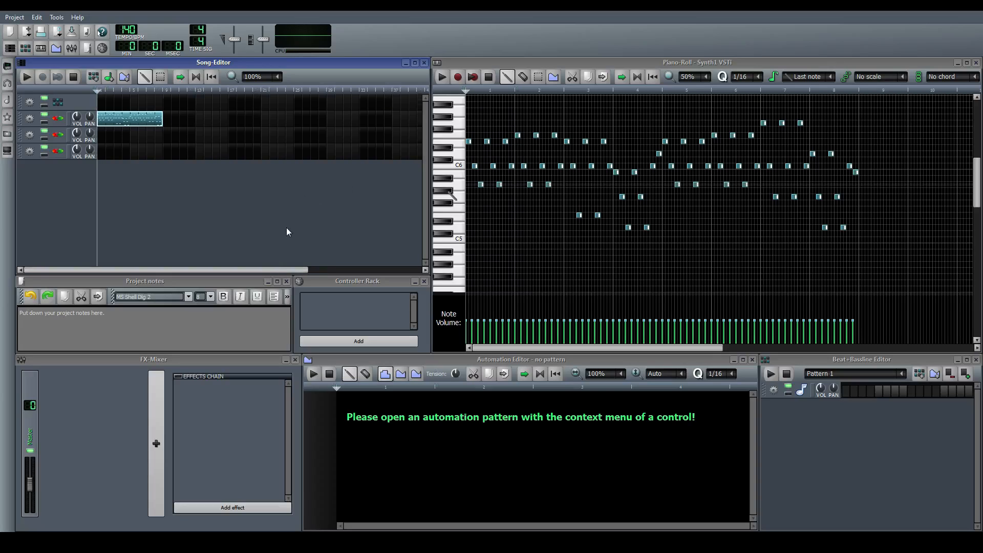
key(space)
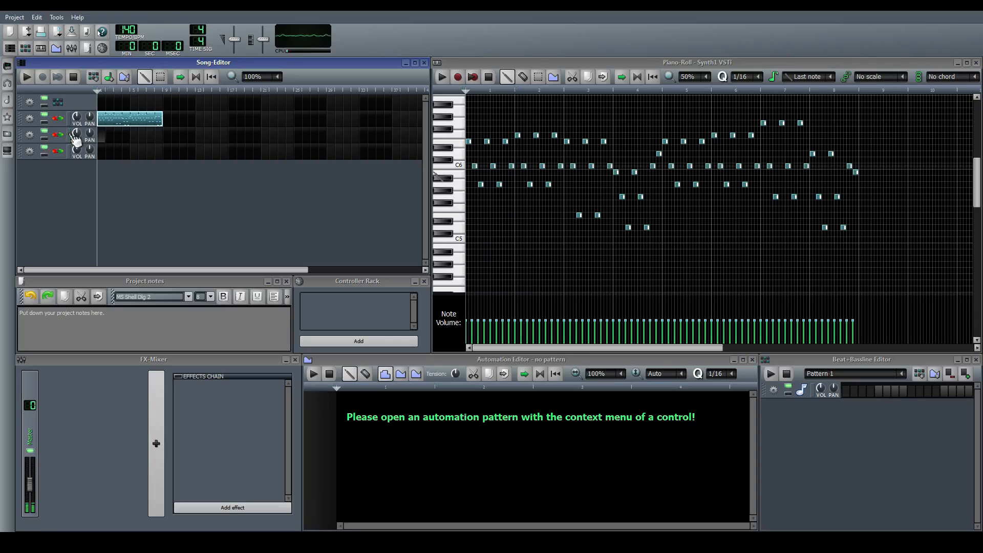
Create a pattern on the second synth track with C6, D6, A5 in bar one and C6, D6, G5 in bar two
double_click(104, 137)
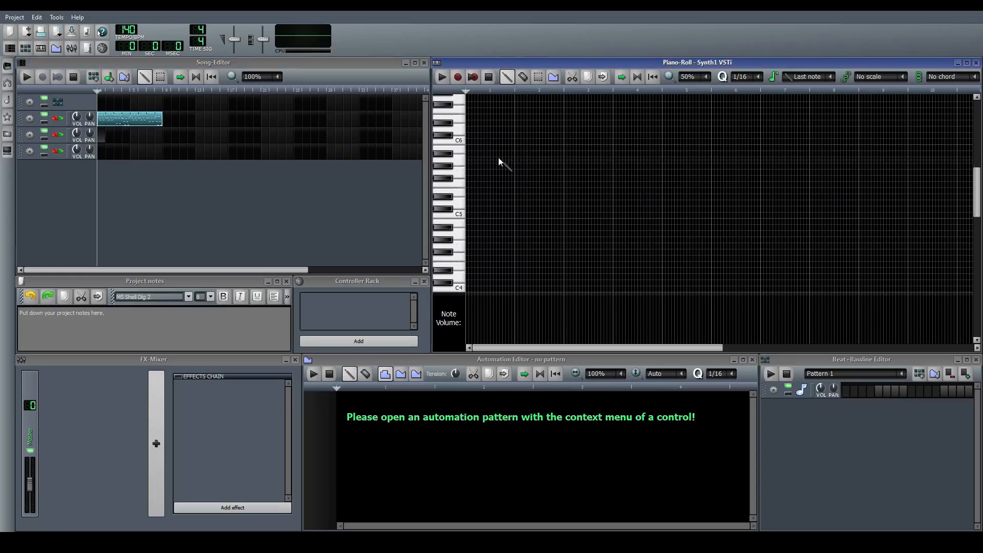
scroll(457, 148, up, 3)
scroll(457, 147, down, 2)
scroll(457, 148, down, 1)
scroll(457, 147, up, 1)
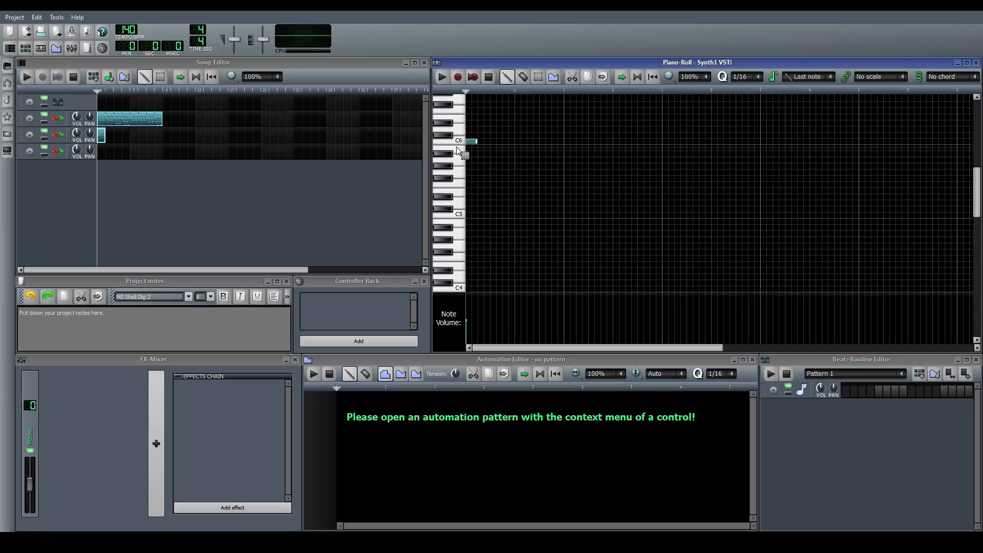
click(506, 128)
click(569, 141)
click(606, 129)
click(644, 173)
Add C6, G6, G5 in the third bar and B5, D6, G5 in the fourth, keeping the same syncopated rhythm
click(668, 141)
click(706, 111)
drag(701, 108, 702, 98)
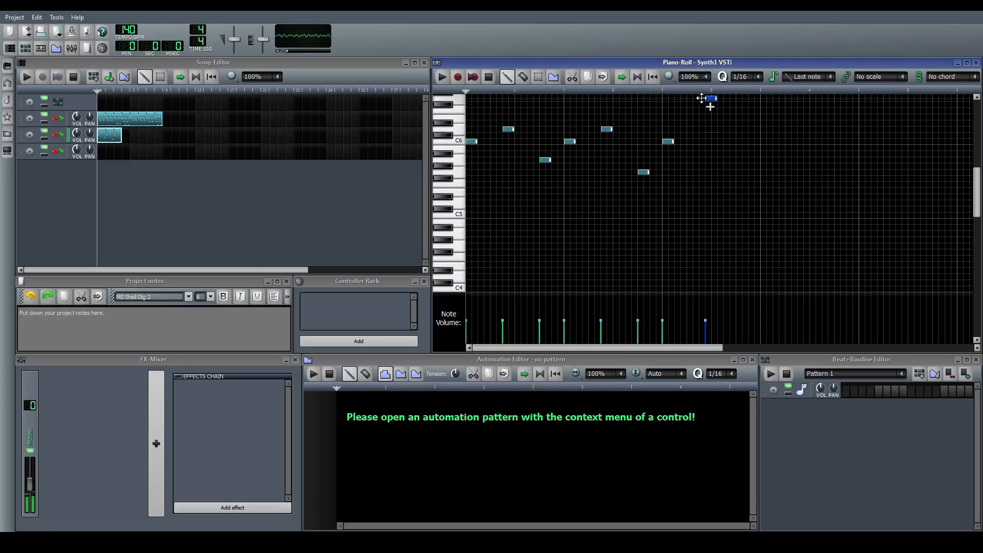
click(736, 172)
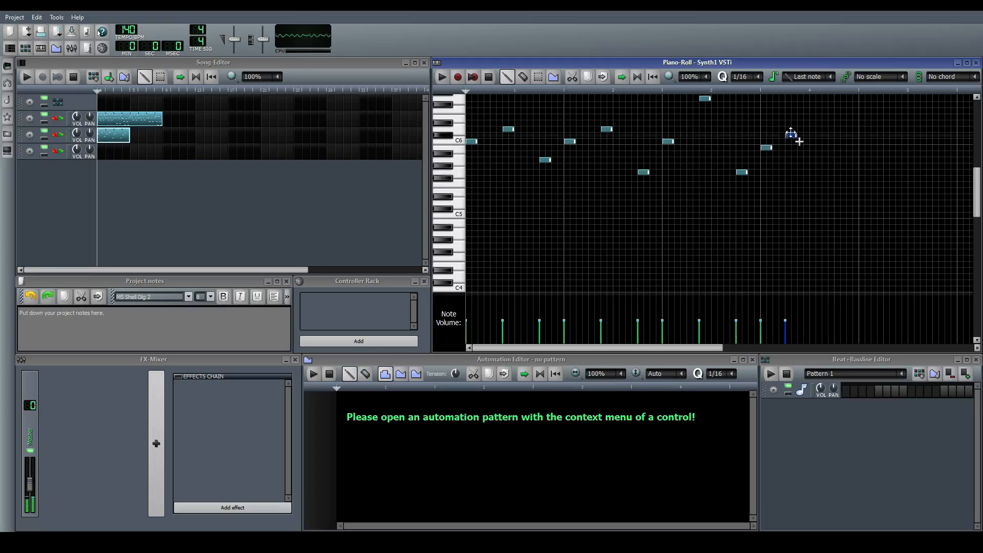
click(802, 129)
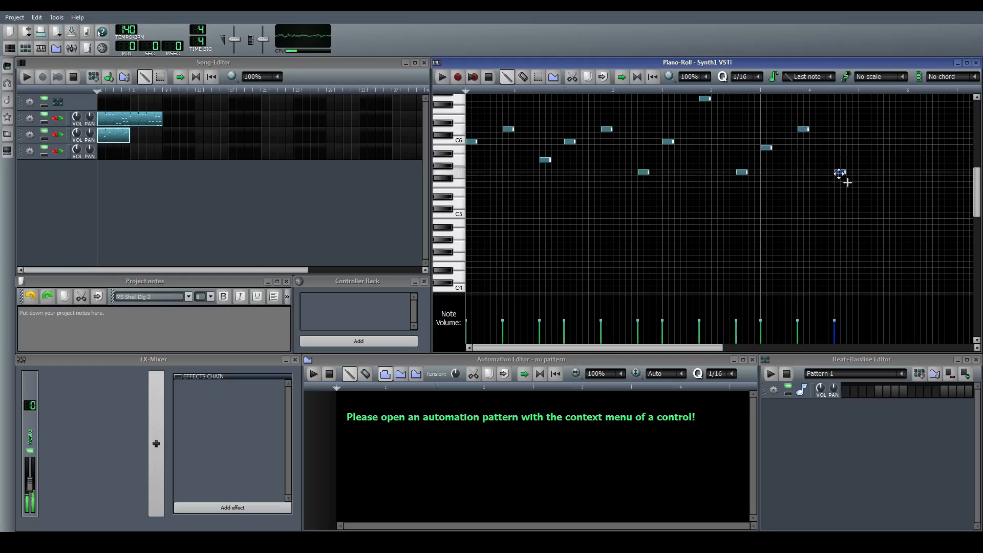
Select all notes of the second track's four bars and duplicate them directly after the original
ctrl+scroll(840, 182, down, 2)
ctrl+drag(721, 202, 401, 48)
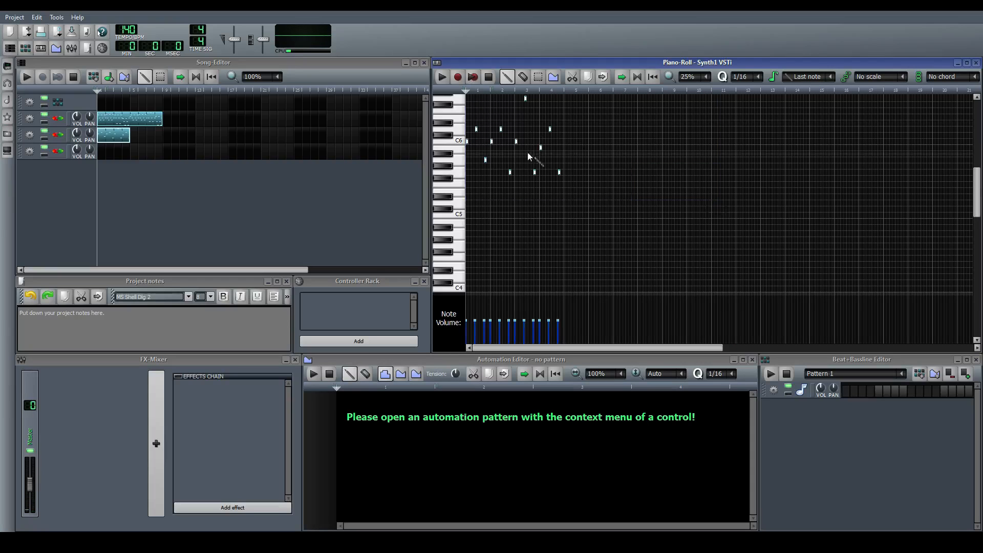
shift+drag(467, 139, 565, 139)
Change the duplicated notes to A5, E6, C6 in the fifth bar and F5, D6, A5 in the sixth
click(563, 158)
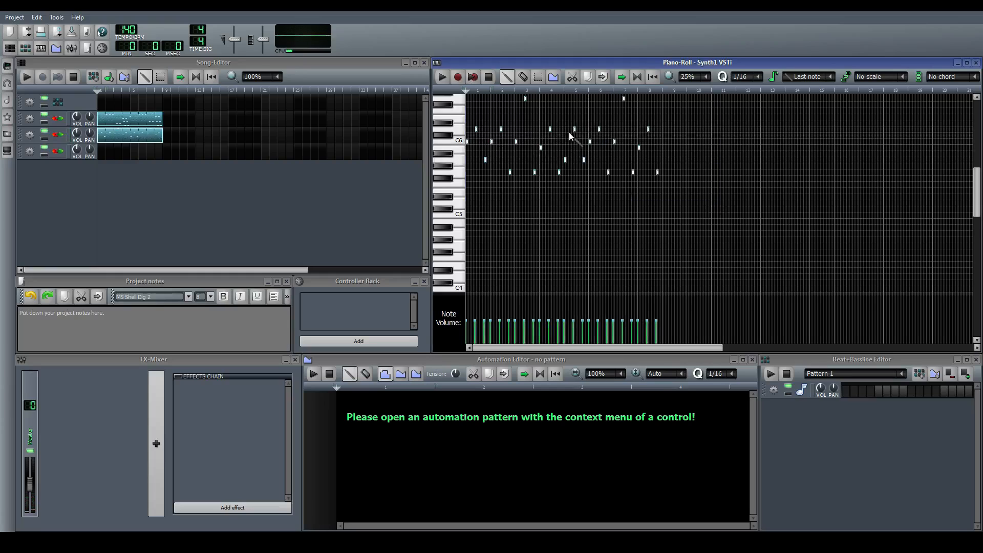
mouse_move(574, 130)
mouse_down()
mouse_move(574, 142)
mouse_move(575, 118)
mouse_up()
drag(582, 159, 582, 141)
scroll(589, 142, up, 2)
scroll(612, 139, down, 2)
scroll(613, 140, up, 1)
drag(715, 141, 715, 184)
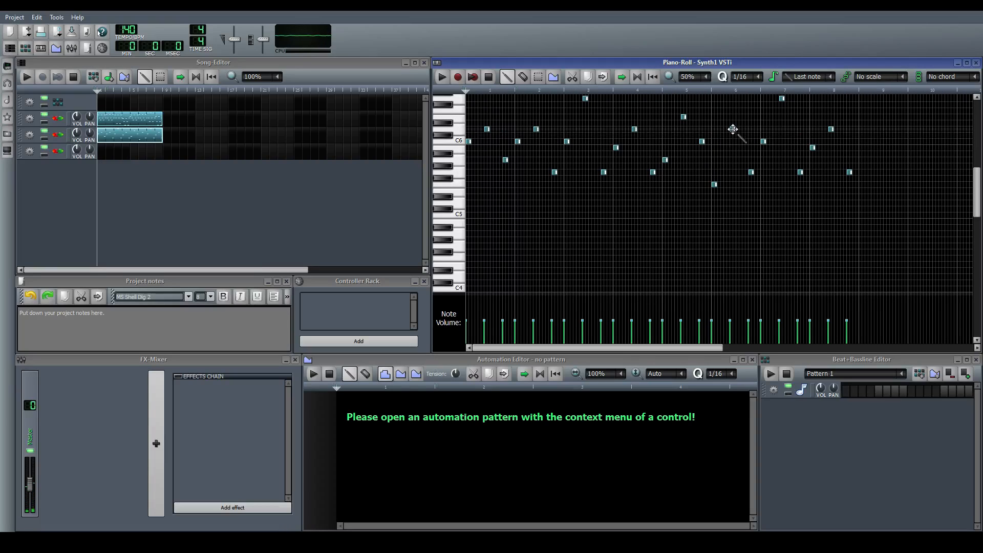
click(751, 171)
drag(751, 171, 752, 159)
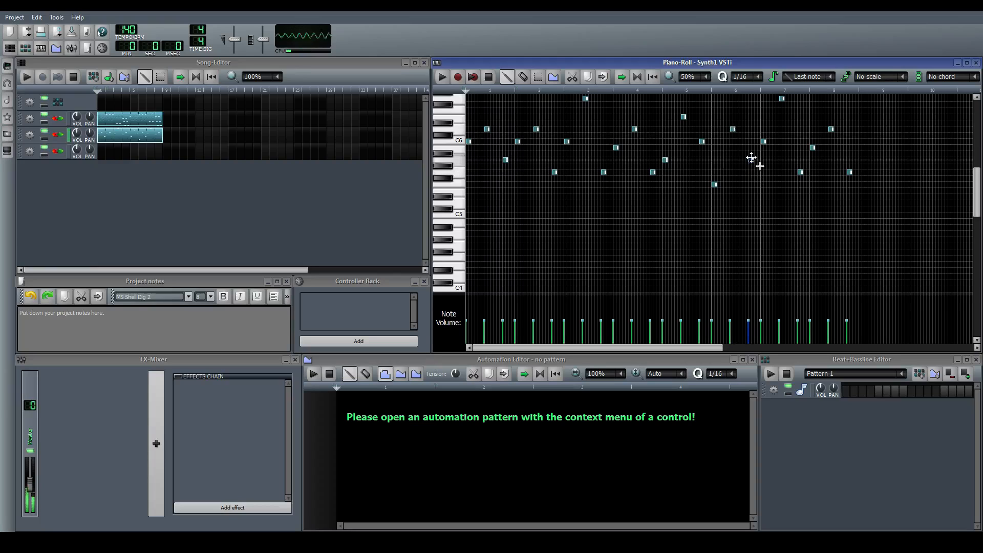
Change the seventh bar's last note to D6 and the eighth bar's notes to G5, C6 and B5
scroll(767, 145, up, 2)
click(783, 147)
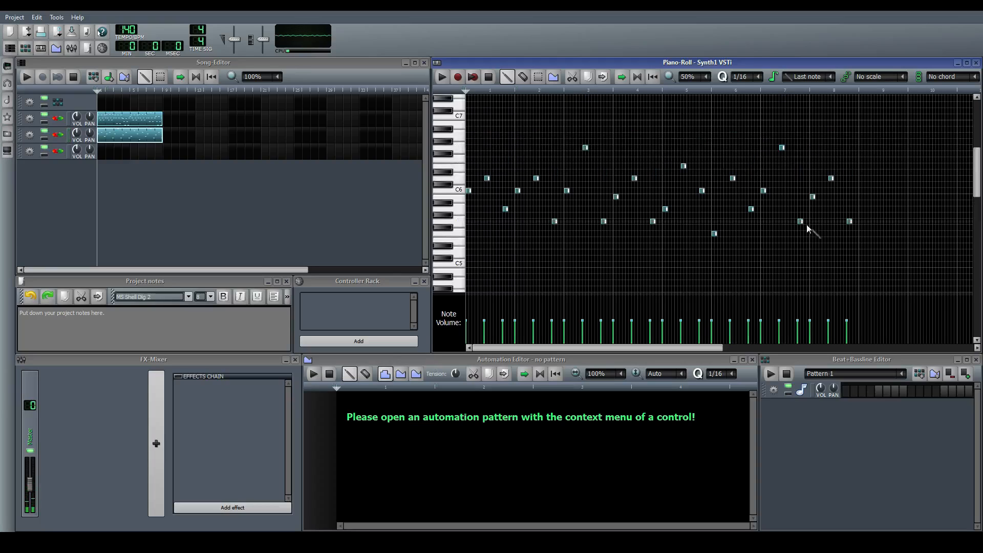
mouse_move(801, 222)
mouse_down()
mouse_move(801, 177)
mouse_move(812, 222)
mouse_up()
drag(829, 178, 850, 197)
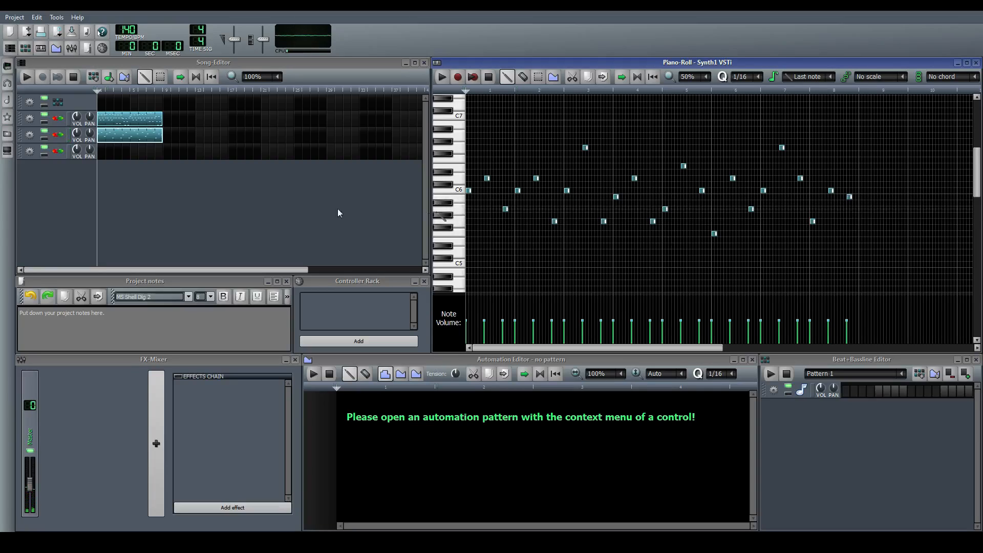
Play the song to hear the first two tracks together, and stop playback
click(269, 204)
key(space)
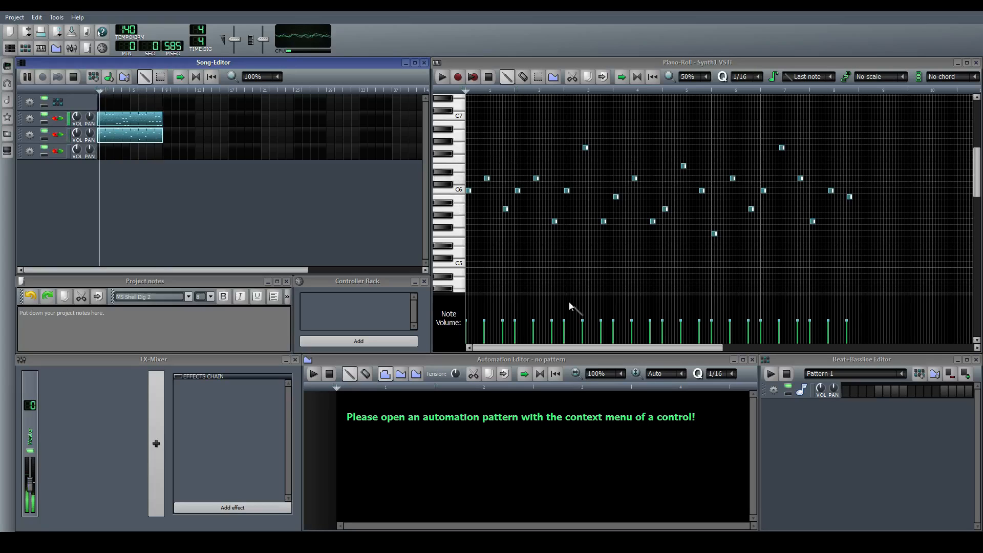
key(space)
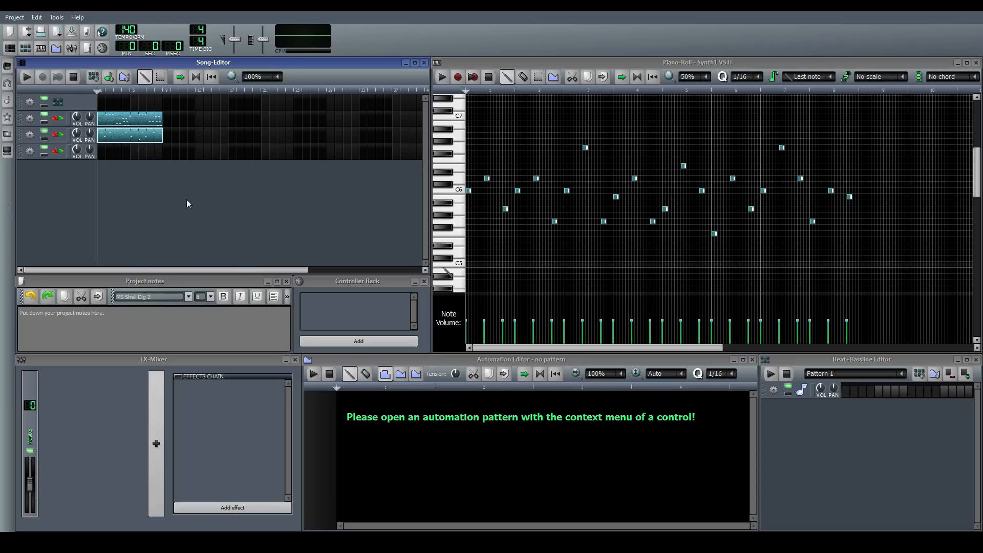
Create a pattern on the third synth track with four consecutive off-beat quarter notes on C4
double_click(107, 158)
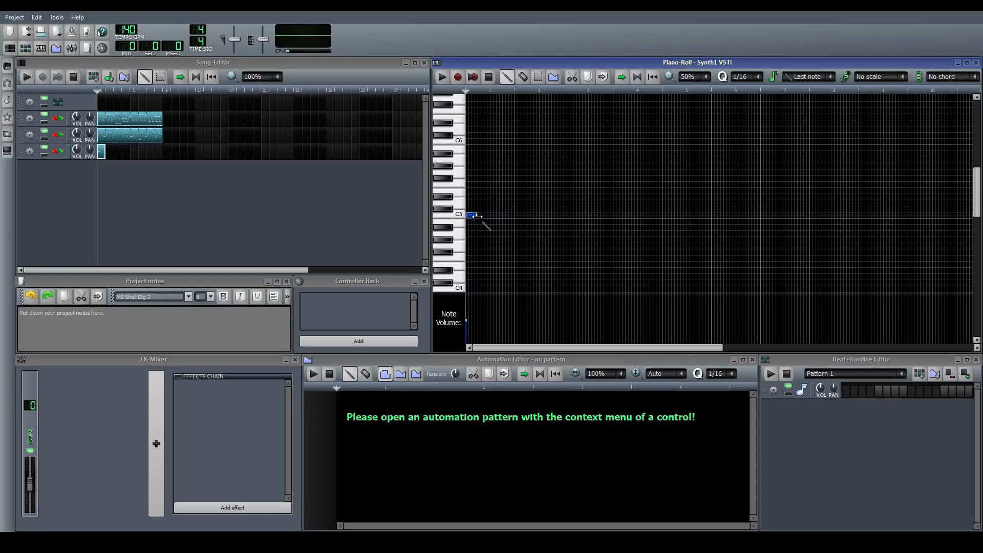
click(314, 196)
key(space)
key(space)
drag(470, 216, 480, 241)
click(487, 242)
click(498, 241)
click(510, 240)
Select the four notes, lower them to A3, and check the pitch against the other tracks during playback
key(ctrl+a)
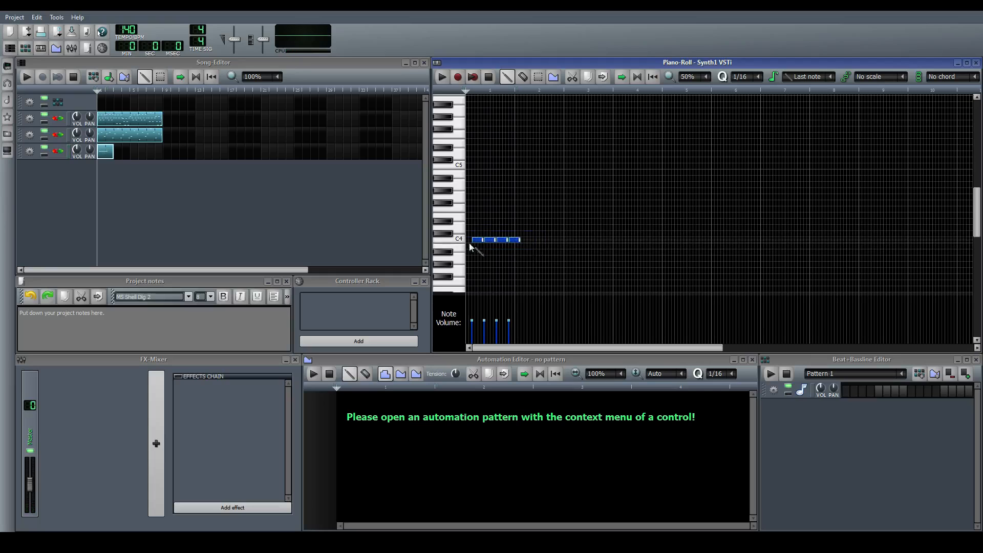
click(362, 226)
key(space)
key(space)
drag(474, 241, 476, 259)
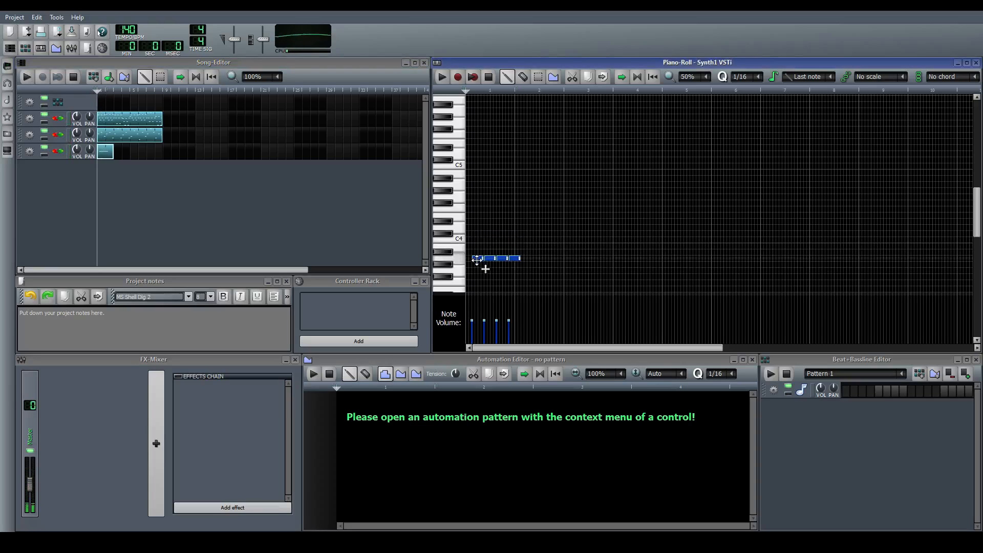
click(307, 226)
key(space)
scroll(537, 230, down, 2)
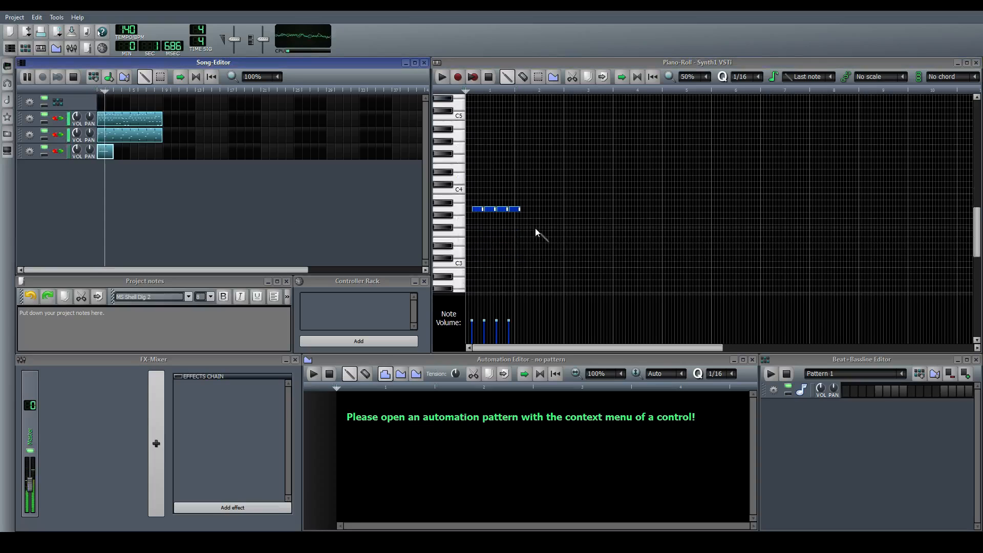
key(space)
Build an eight-bar eighth-note bassline by copying the A3 group to F3, C4 and G3, filling the gaps and repeating the four bars
drag(479, 209, 627, 223)
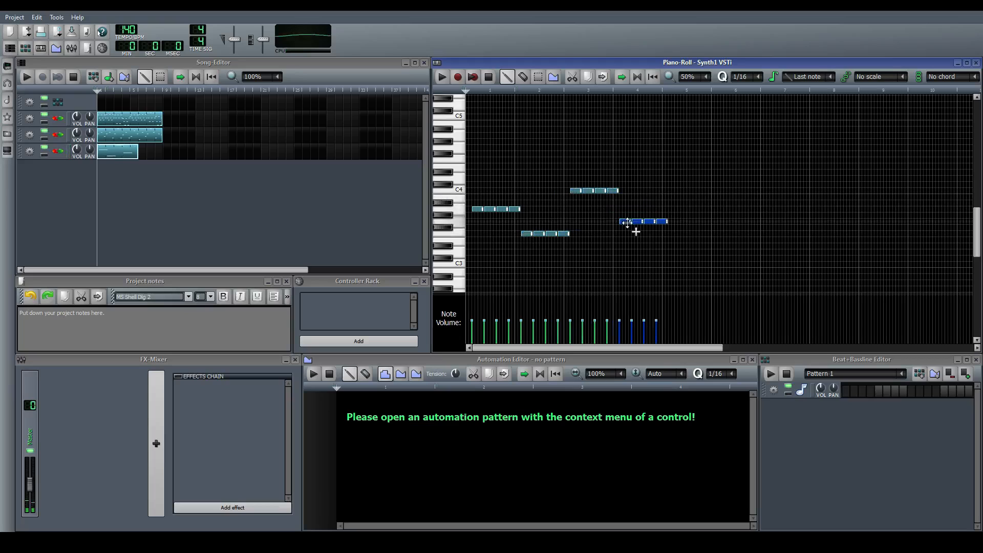
drag(751, 262, 439, 171)
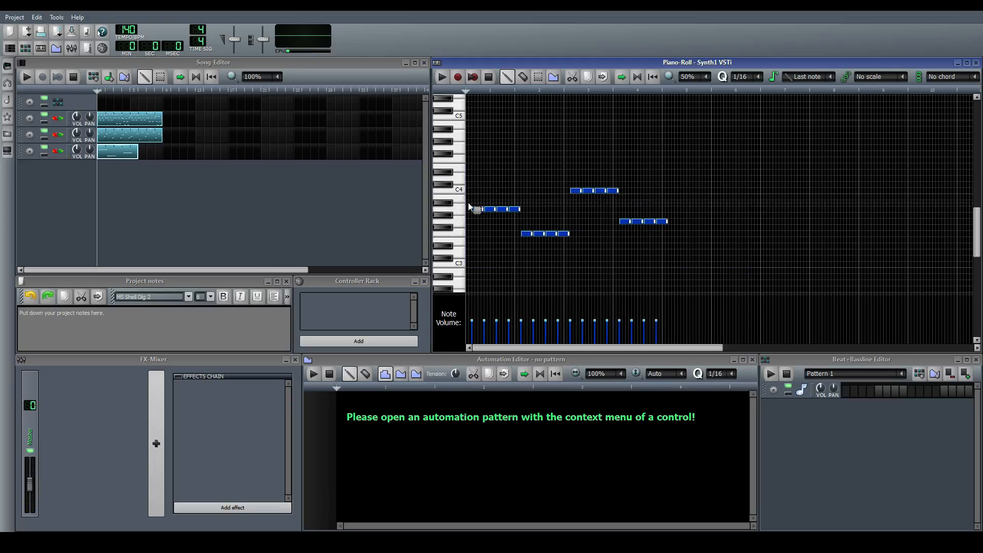
drag(520, 208, 674, 209)
click(571, 214)
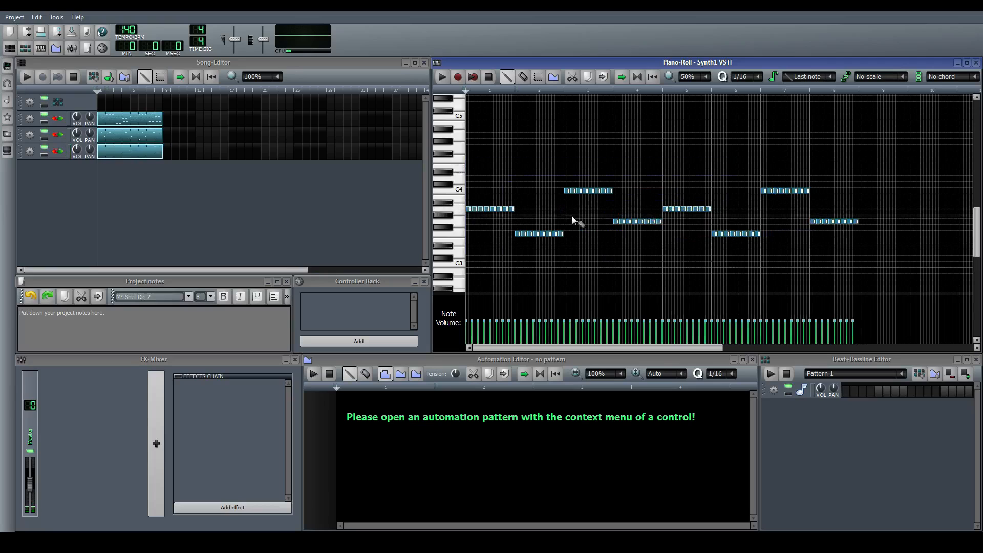
Play the song with all three tracks and audition the last note of the bassline's first bar
click(174, 189)
key(space)
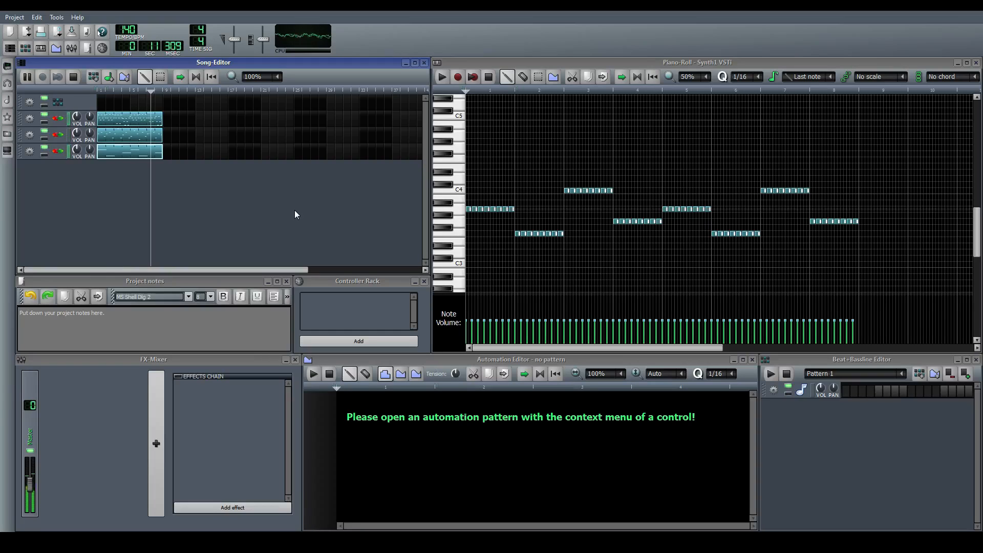
key(space)
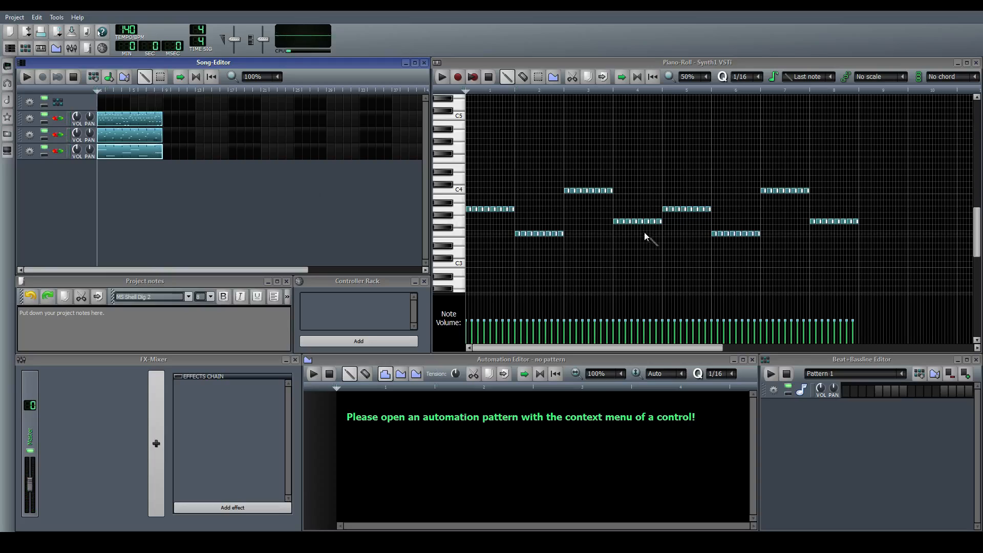
click(512, 209)
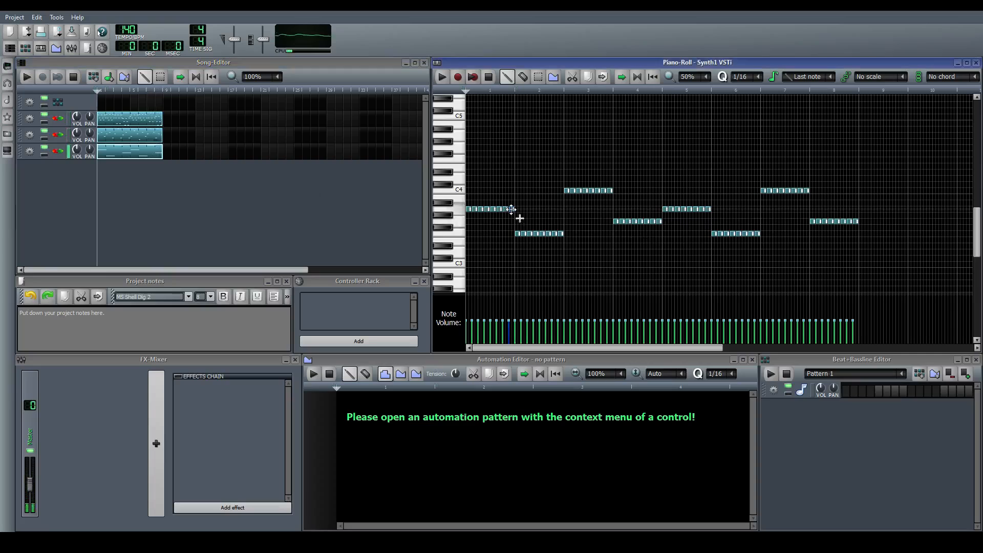
click(334, 207)
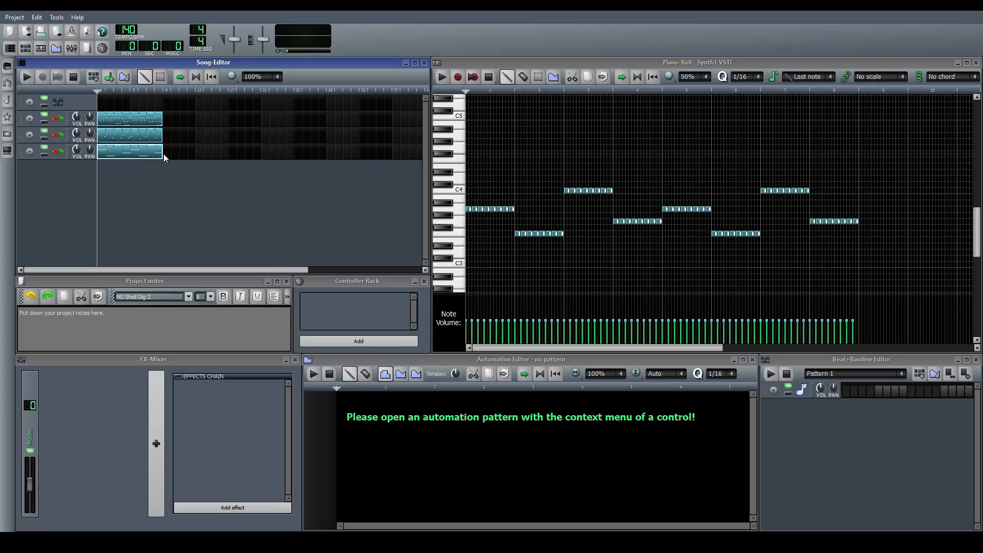
Lay three consecutive copies of the bassline pattern on the third track, deleting the surplus fourth one and replacing the first
drag(154, 159, 236, 158)
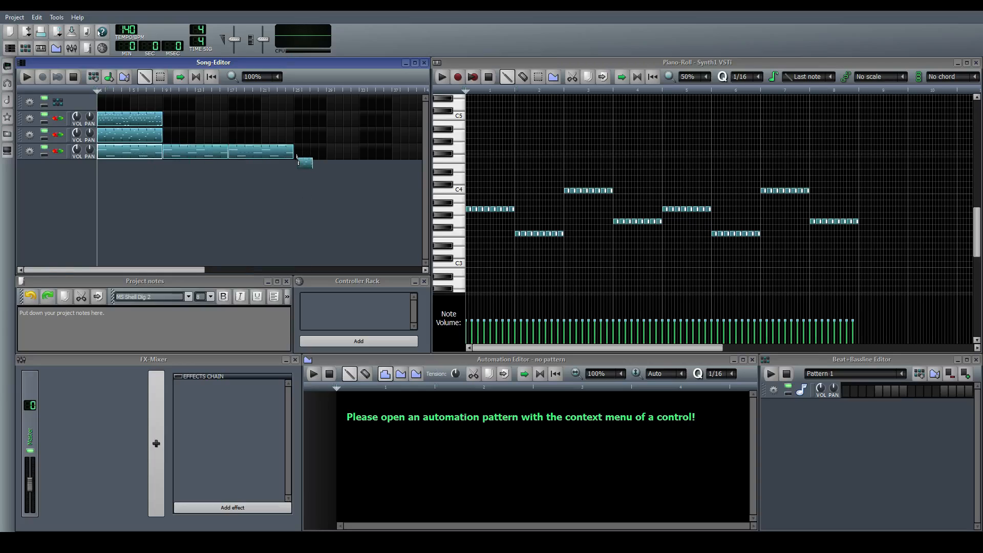
drag(298, 160, 405, 162)
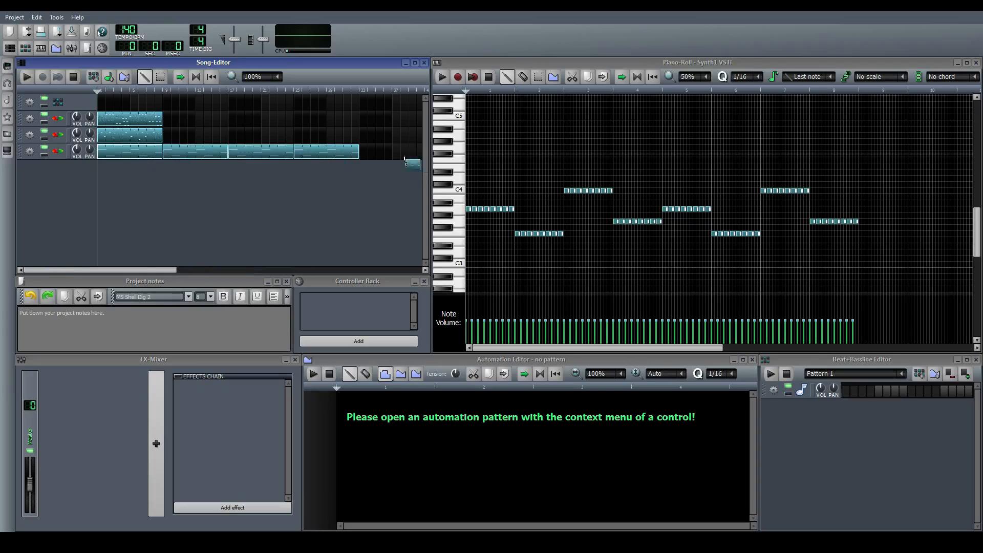
middle_click(350, 149)
middle_click(149, 156)
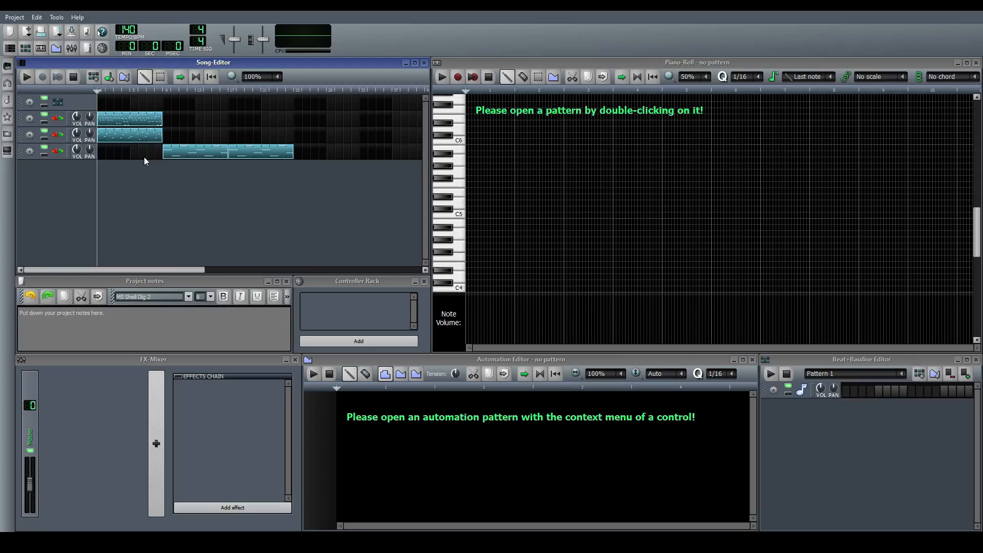
drag(106, 160, 130, 163)
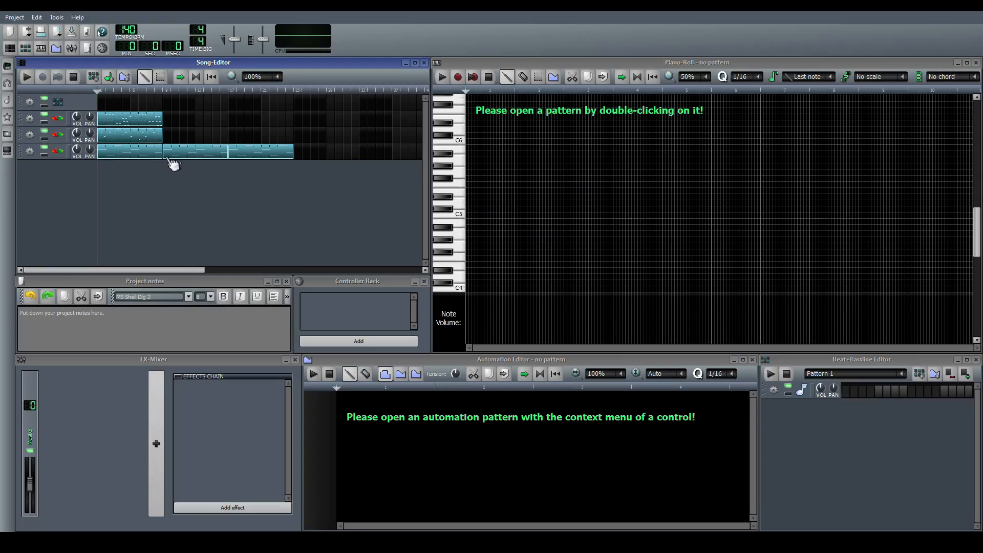
Delete the two extra bassline copies and add the drum sample bassdrum04.ogg to the Beat+Bassline Editor
middle_click(231, 155)
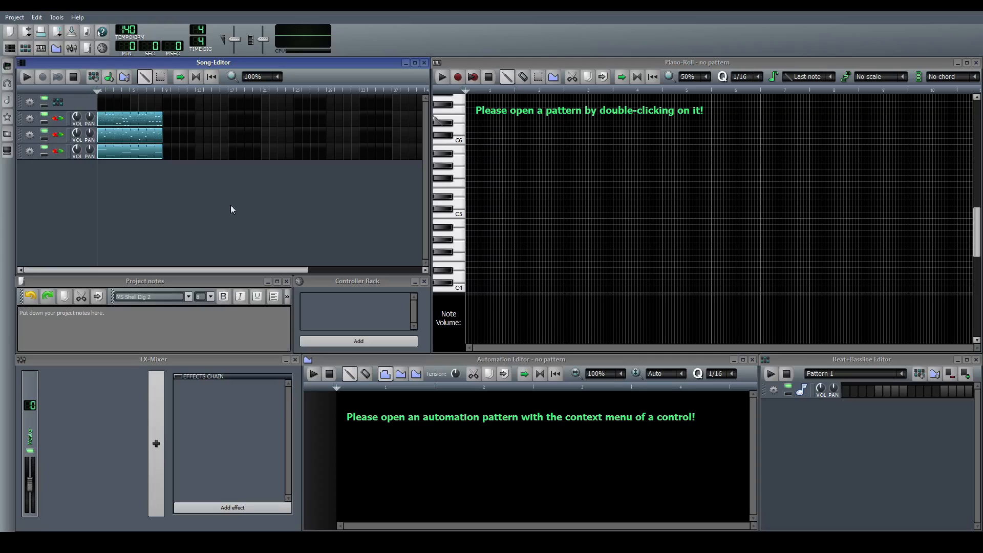
click(7, 84)
click(9, 139)
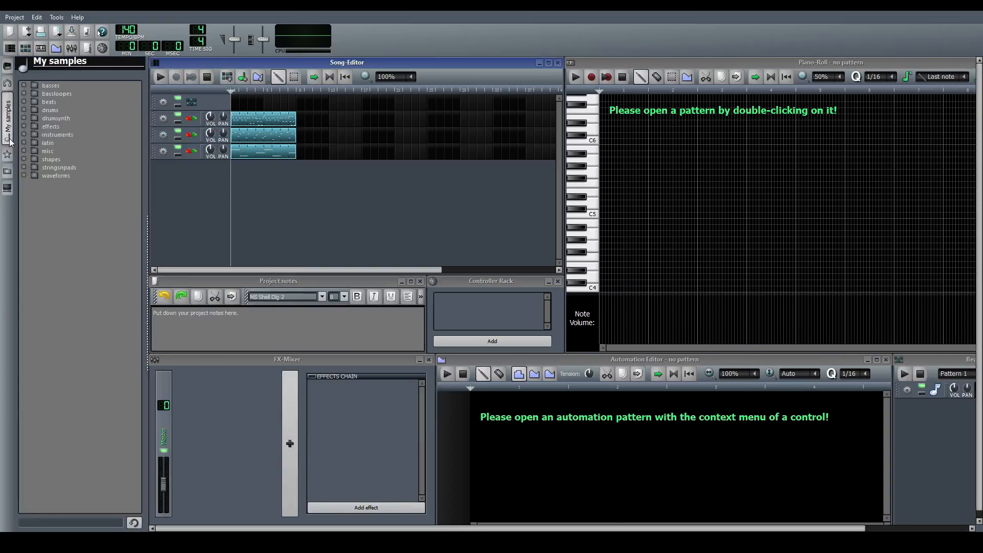
click(23, 110)
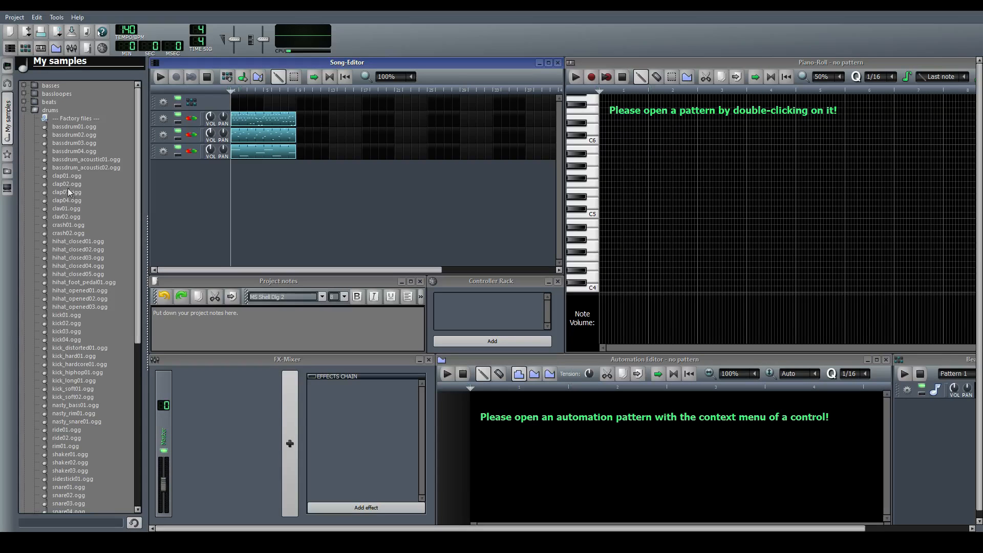
click(81, 150)
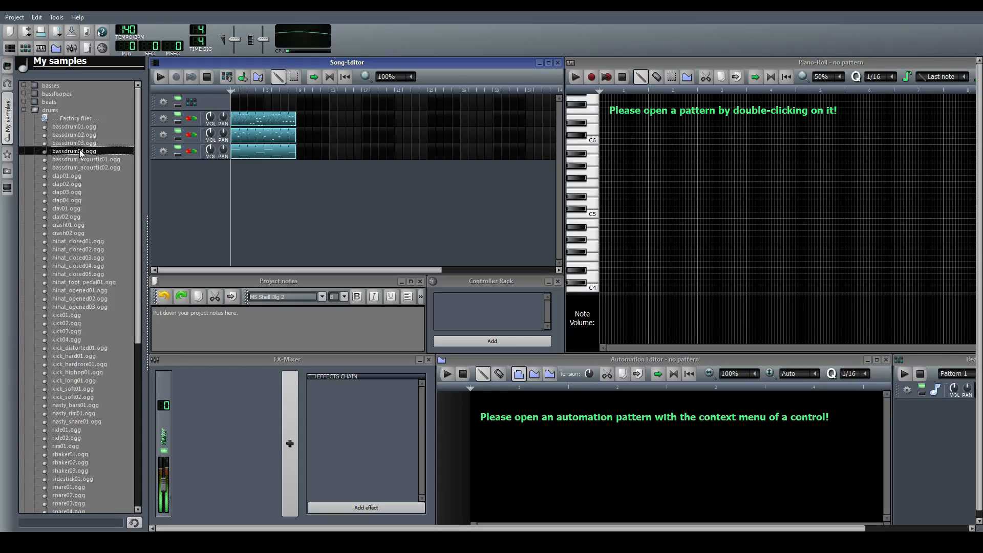
drag(840, 409, 928, 424)
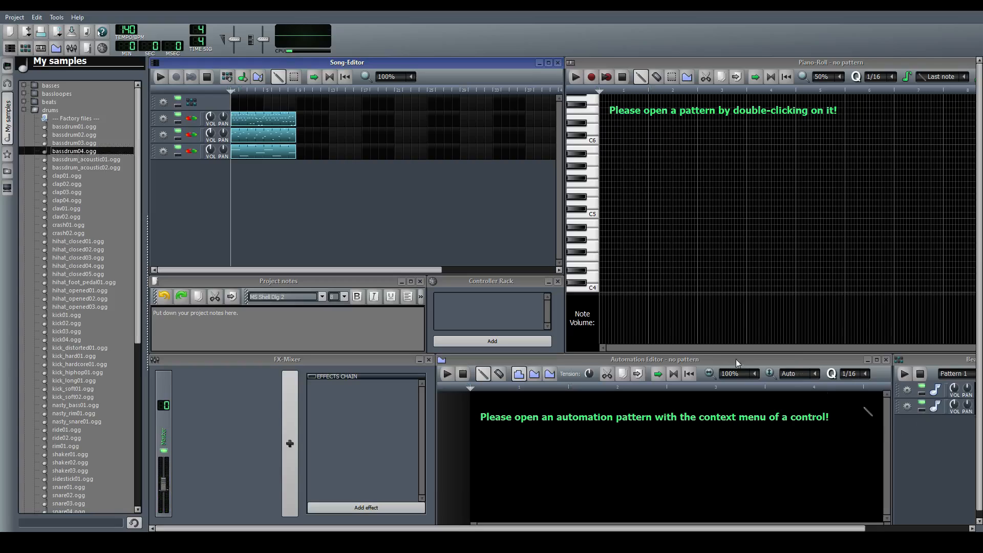
Add the drum samples clap04.ogg and hihat_closed01.ogg to the Beat+Bassline Editor
click(75, 201)
drag(76, 200, 915, 466)
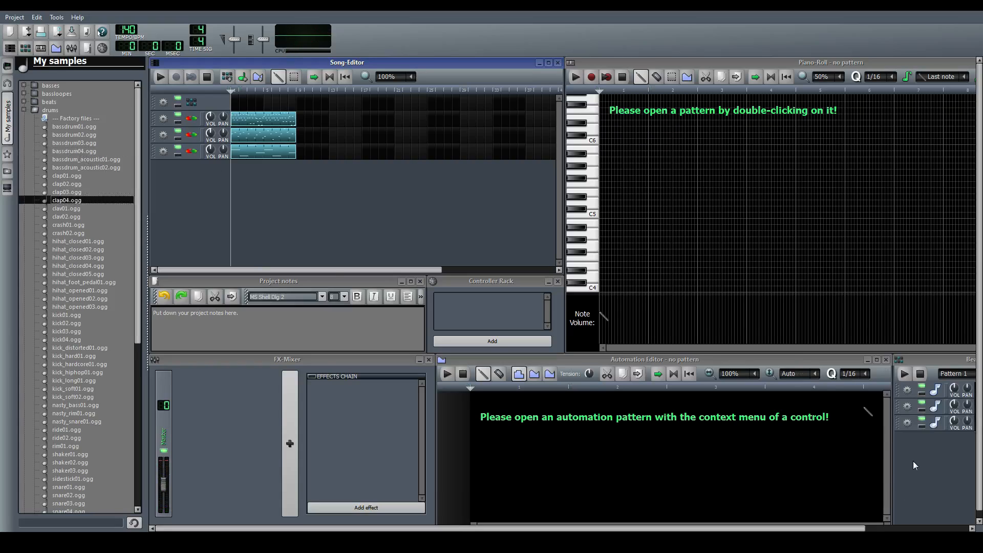
click(81, 242)
drag(796, 419, 918, 466)
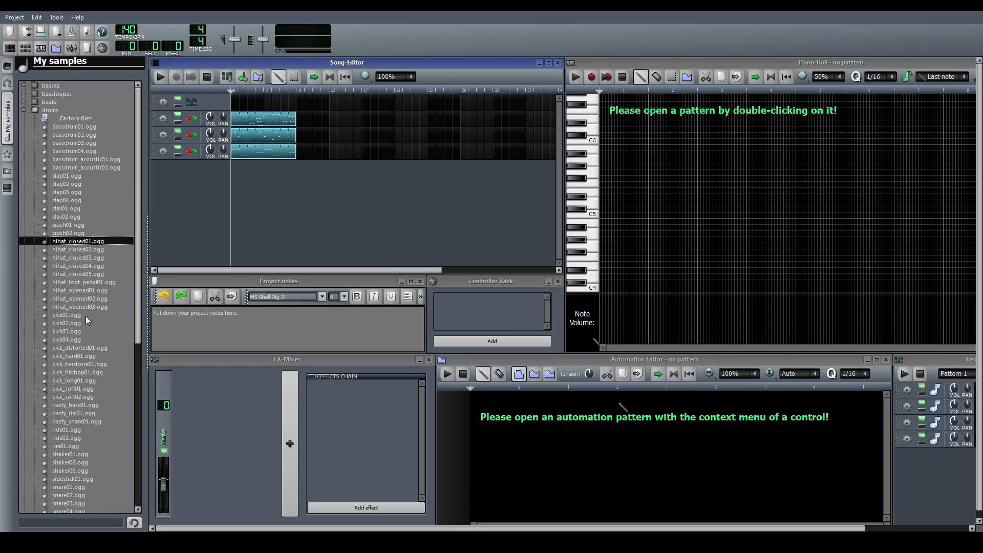
Audition the open hi-hat samples, add hihat_opened02.ogg to the Beat+Bassline Editor and hide the sample browser
click(80, 299)
click(79, 290)
click(79, 298)
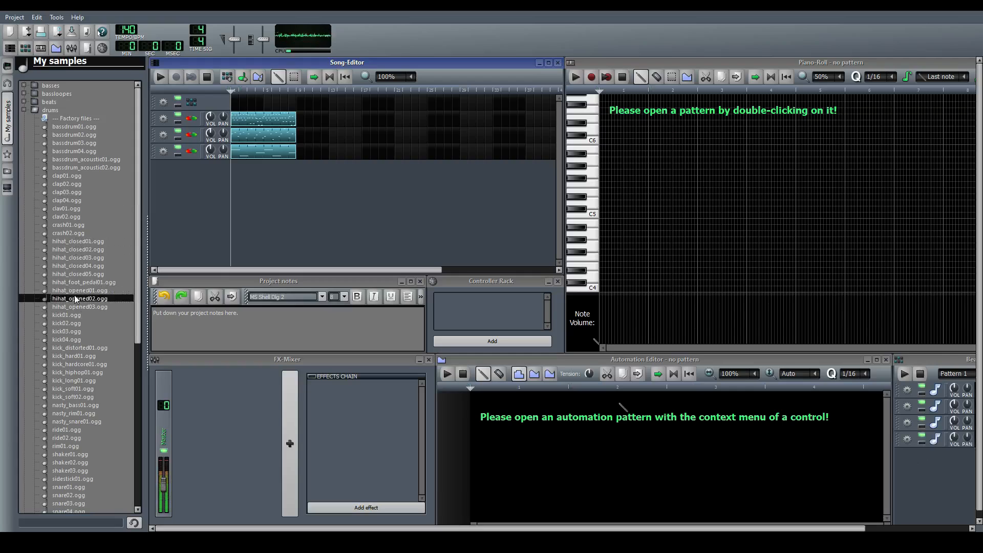
drag(464, 379, 907, 469)
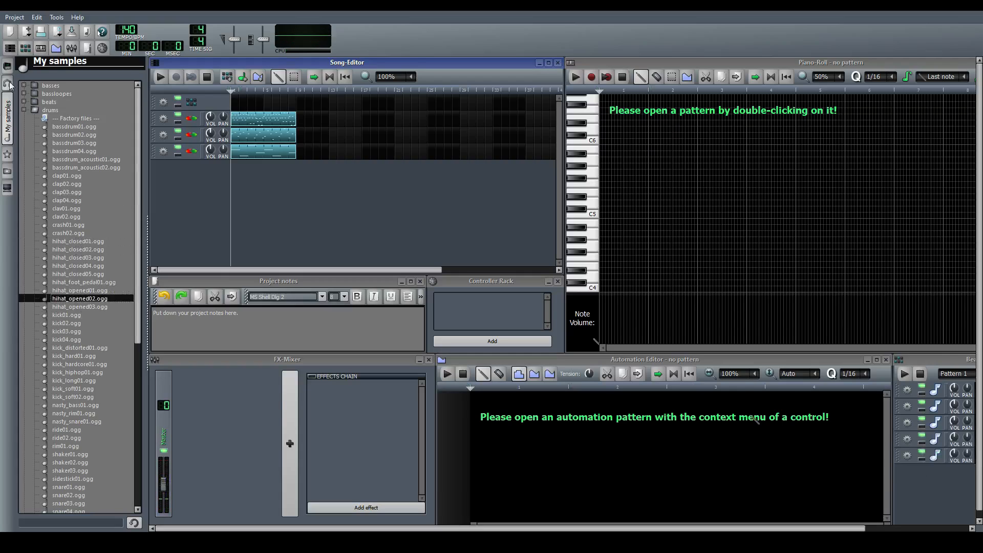
click(6, 109)
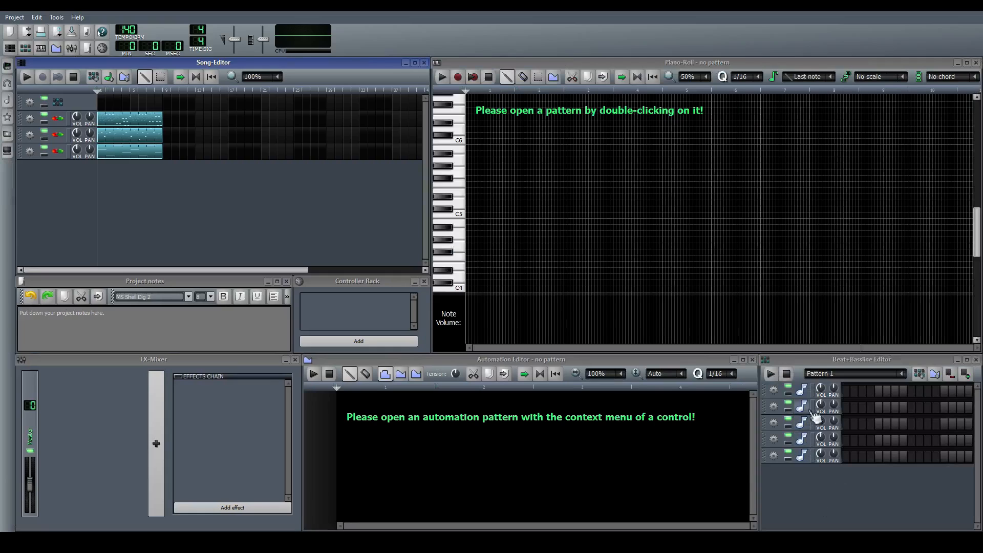
Shorten the bassdrum04 volume envelope through its sustain and other stage knobs, auditioning the sound before closing its window
click(803, 408)
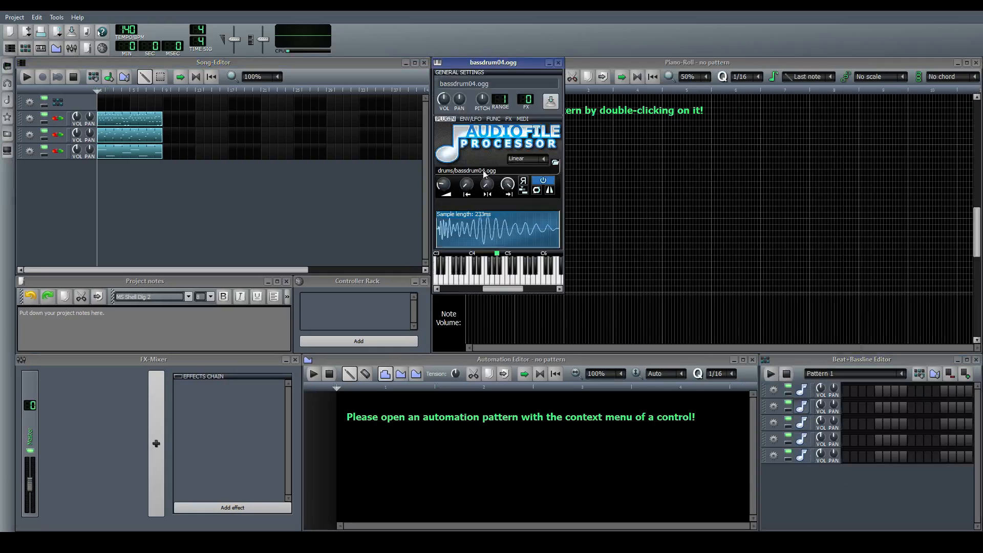
click(471, 119)
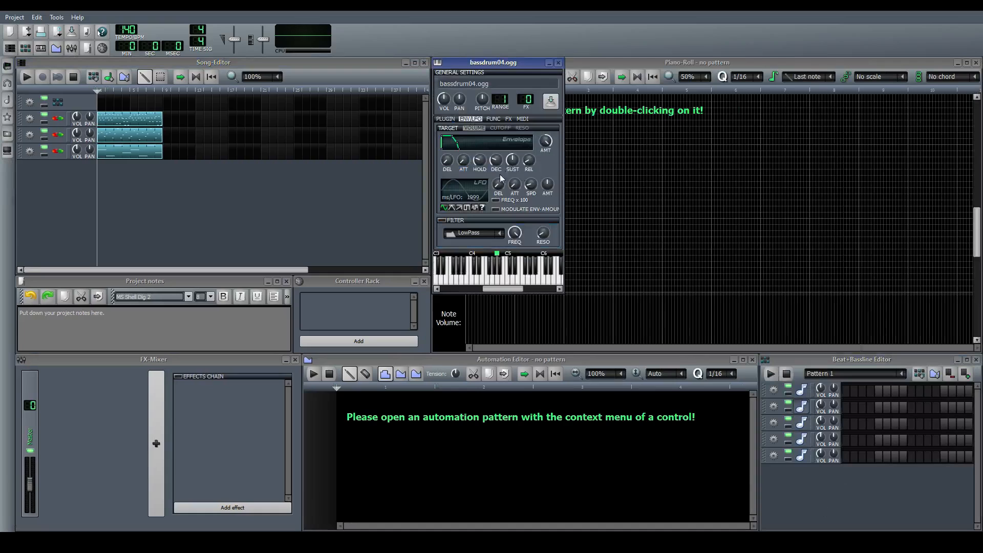
drag(515, 159, 516, 190)
drag(500, 158, 500, 161)
click(498, 277)
click(499, 277)
click(500, 278)
click(497, 280)
click(496, 281)
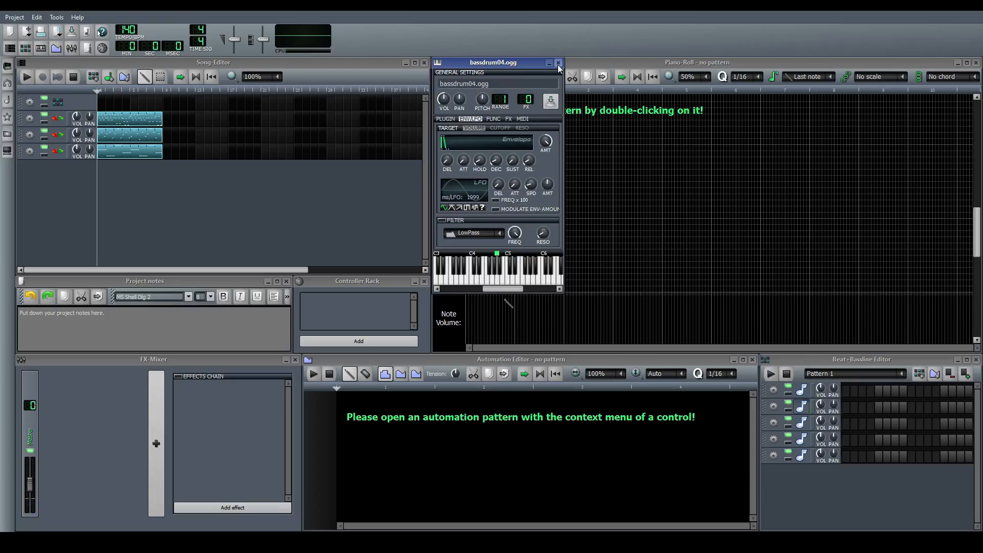
click(558, 63)
Audition the clap04 sample, adjust the sustain of its volume envelope, and listen to the reshaped clap
click(802, 423)
click(498, 281)
click(497, 280)
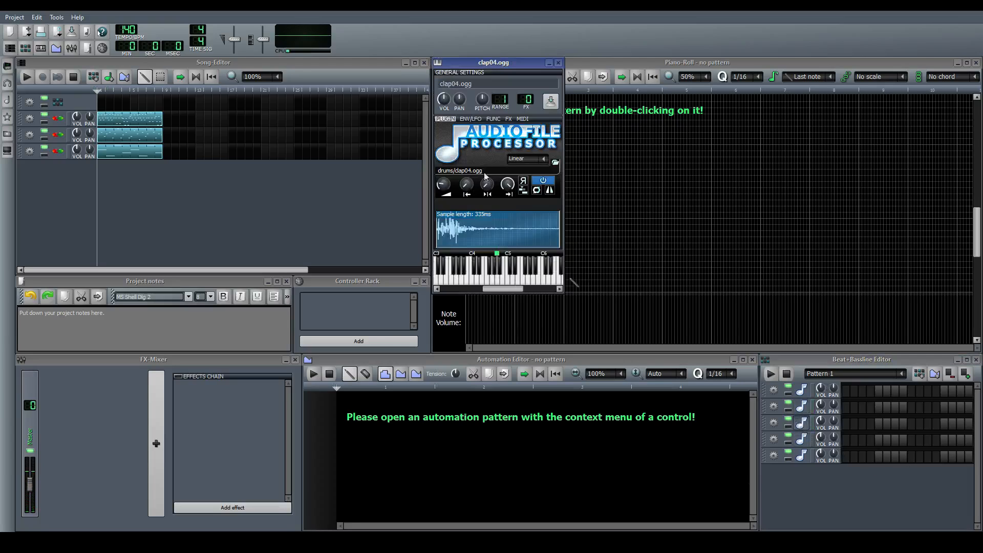
click(471, 119)
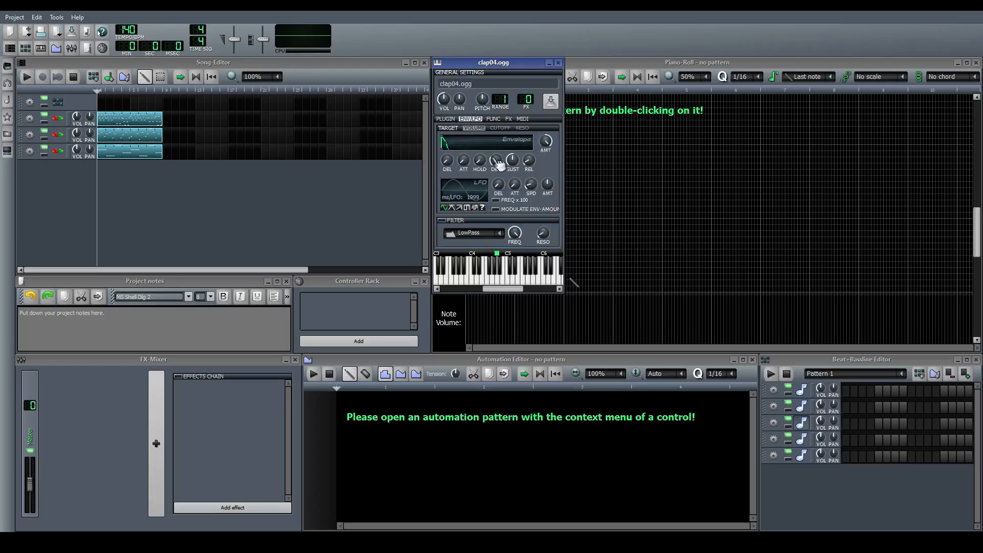
drag(515, 166, 514, 194)
drag(513, 161, 512, 159)
click(499, 279)
click(500, 281)
click(802, 423)
Audition hihat_closed01 and tighten its volume envelope by reducing the hold and adjusting the sustain
click(802, 439)
click(497, 278)
click(499, 279)
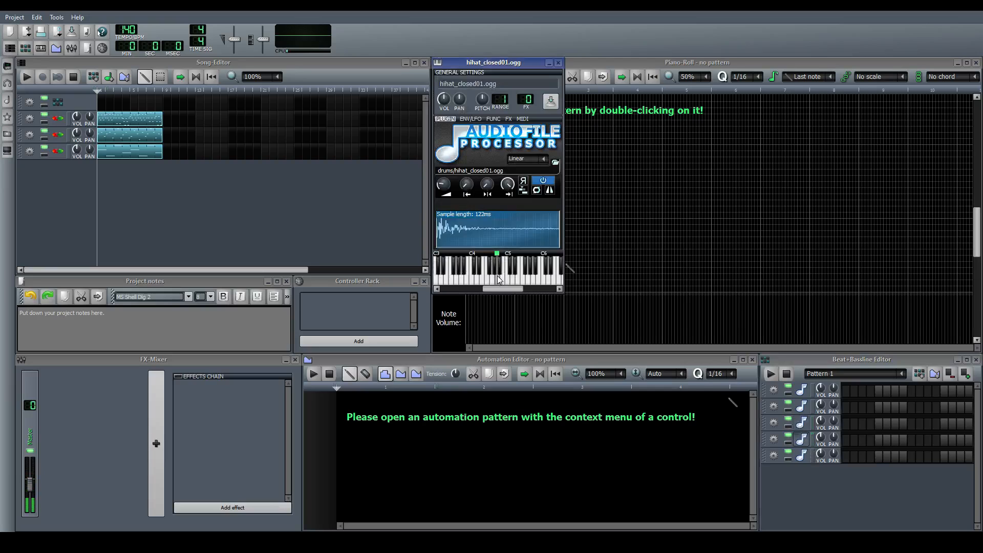
click(475, 119)
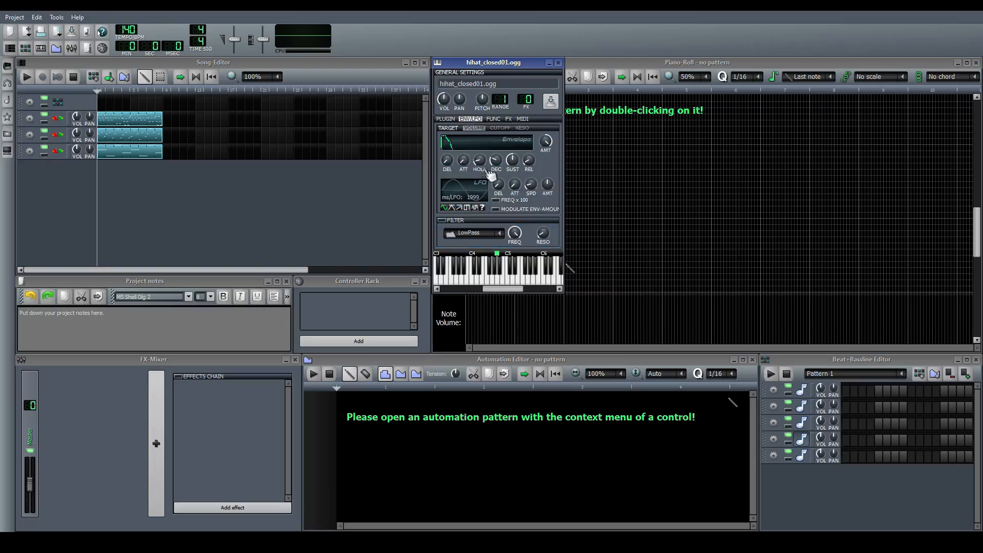
drag(513, 164, 514, 186)
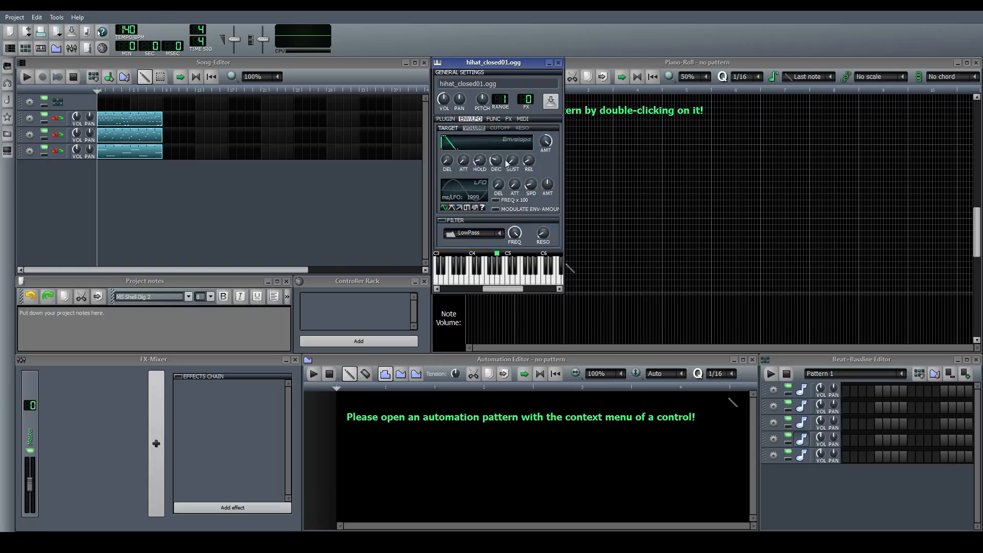
click(499, 281)
drag(482, 163, 482, 165)
click(499, 281)
click(499, 280)
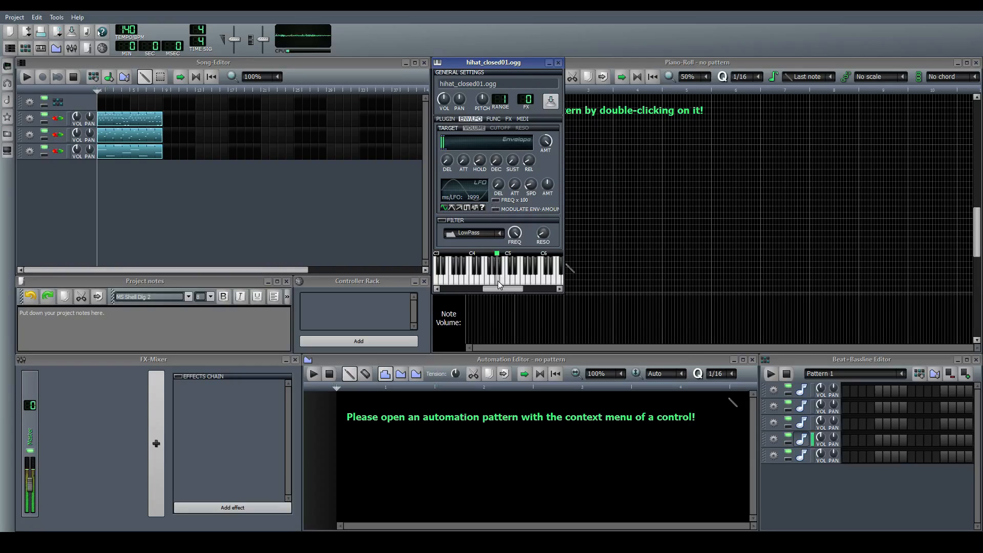
click(803, 439)
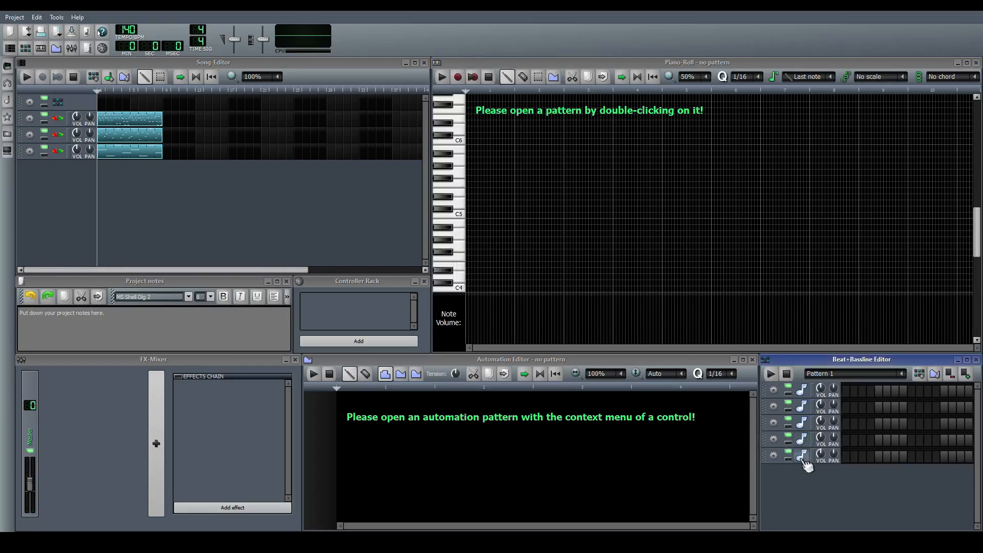
click(815, 458)
click(846, 408)
click(880, 409)
click(880, 409)
click(854, 409)
click(846, 408)
Program the closed hi-hat on every second step of Pattern 1, starting with step 1
click(846, 441)
click(862, 441)
click(879, 440)
click(895, 440)
click(911, 441)
click(928, 440)
click(945, 440)
click(961, 441)
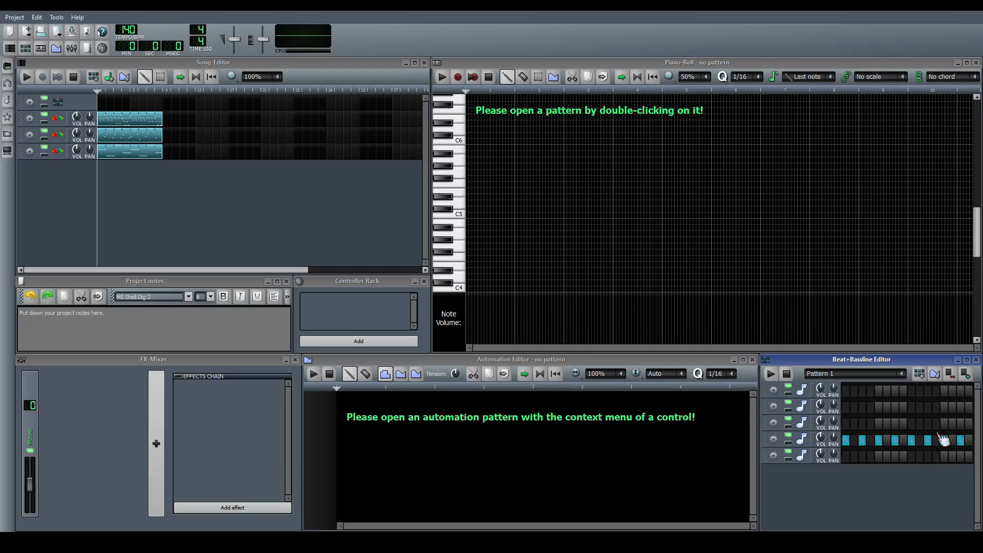
Lay the Pattern 1 beat over the first eight bars of the song and play it with the synth tracks
click(247, 202)
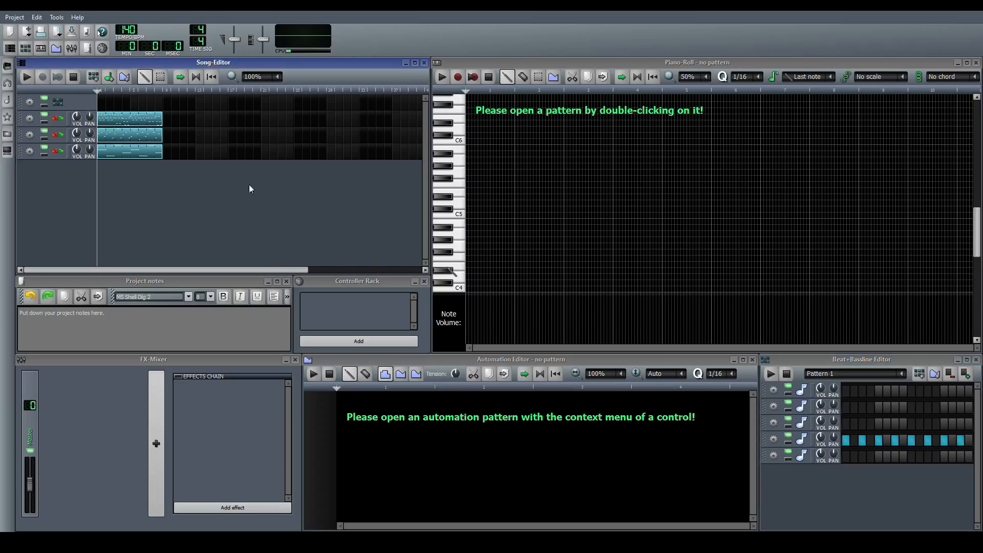
click(102, 103)
drag(106, 103, 160, 103)
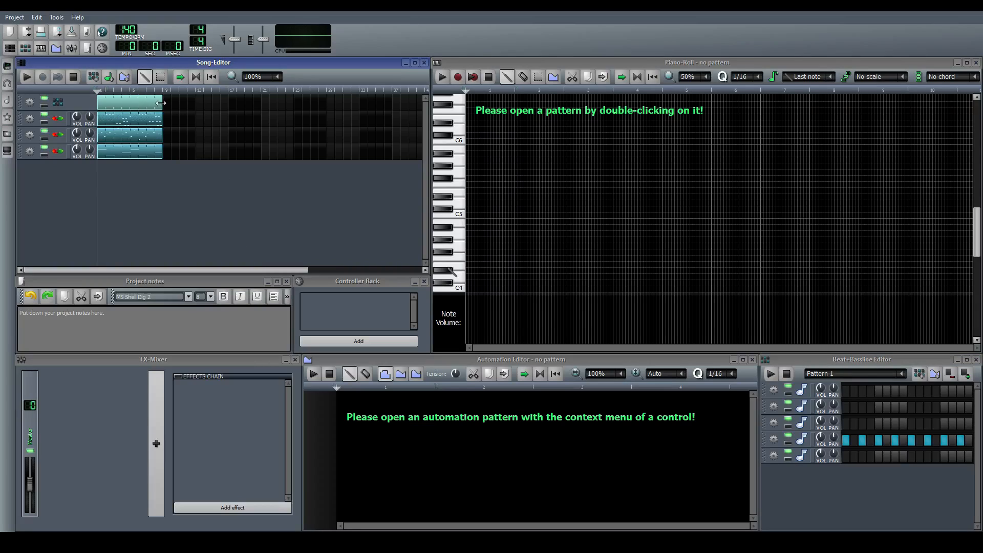
key(space)
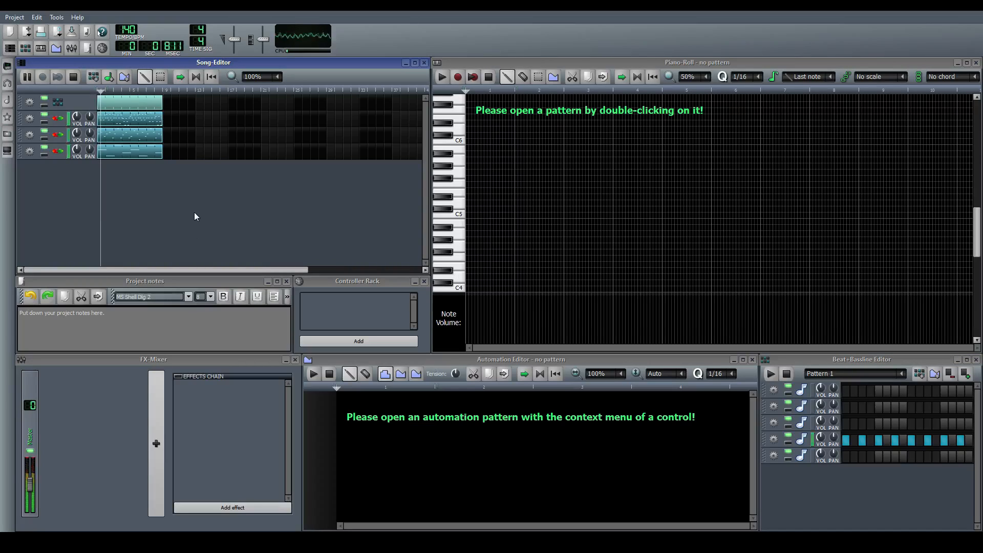
key(space)
Move the beat and first synth pattern to bar 9, then extend all three synth tracks with copies up to bar 24
drag(115, 102, 199, 120)
key(space)
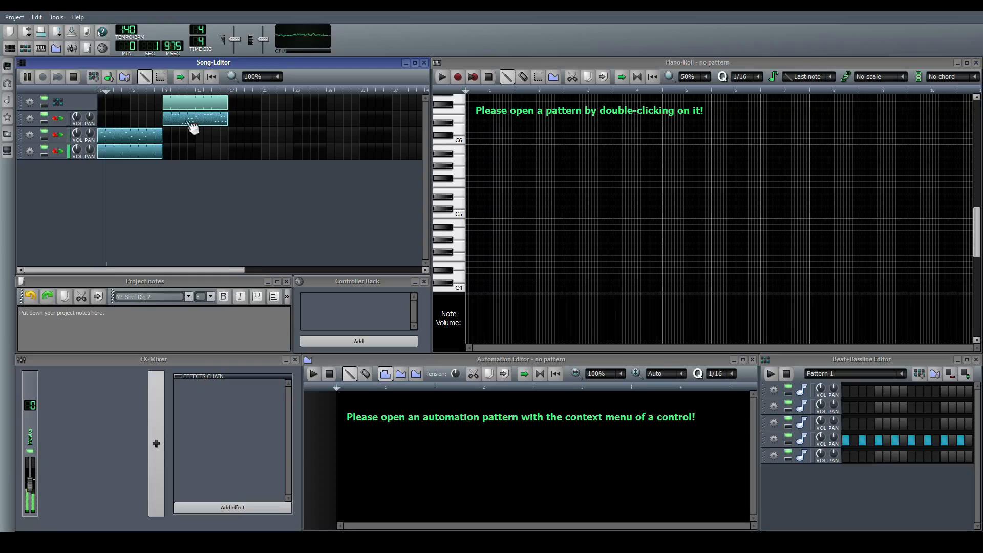
drag(142, 158, 234, 155)
drag(143, 137, 235, 125)
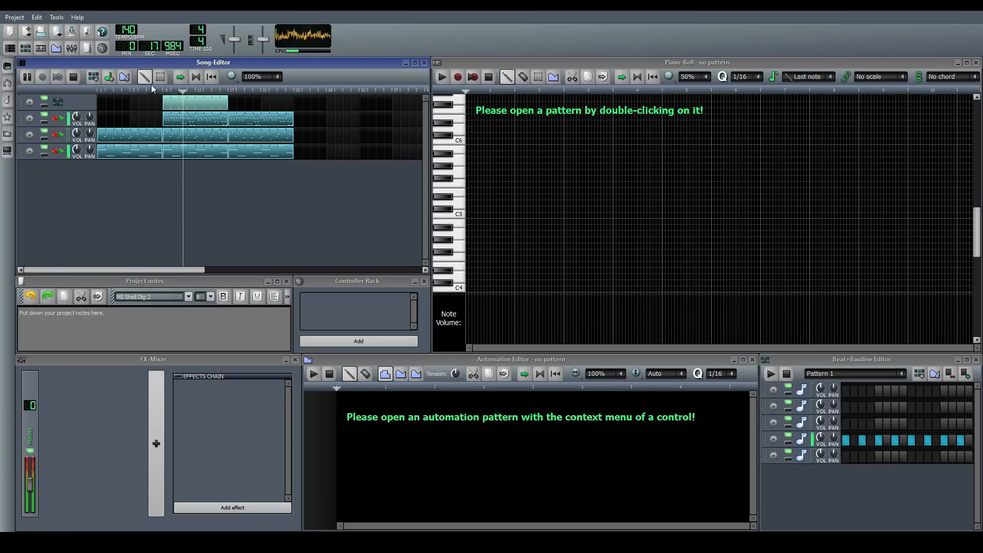
Clone the beat track, start its clip and the third-section synth patterns at bar 18, and select Clone of Pattern 1 for editing
click(30, 102)
click(54, 116)
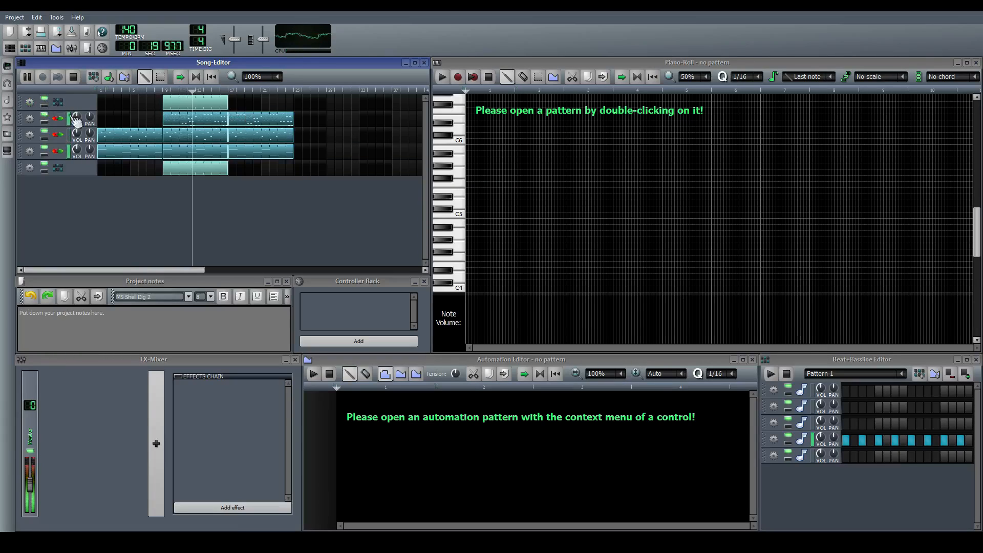
drag(184, 170, 294, 119)
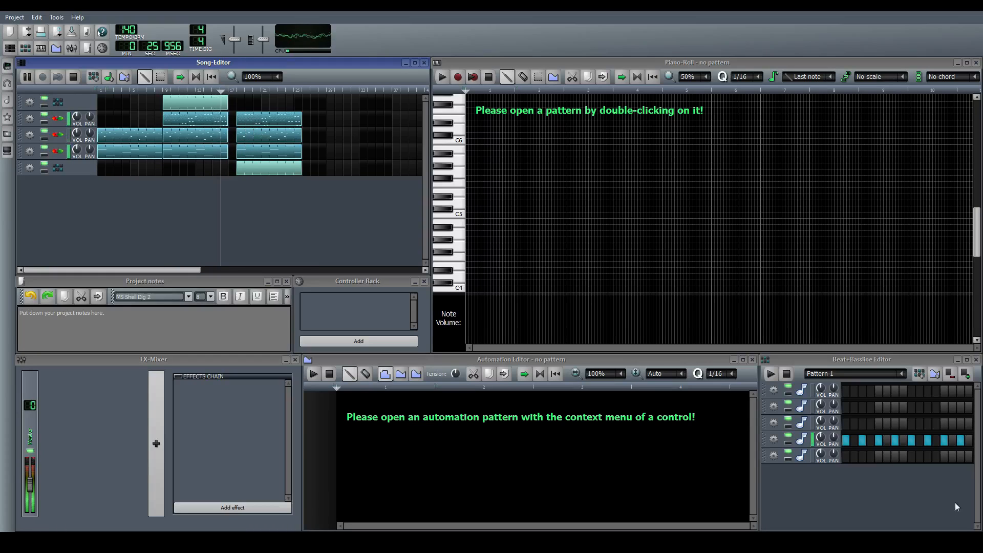
scroll(815, 376, down, 1)
Try hits on steps 1, 5, 9 and 13 of the default first drum track in Clone of Pattern 1
click(846, 392)
click(879, 391)
click(911, 391)
click(944, 391)
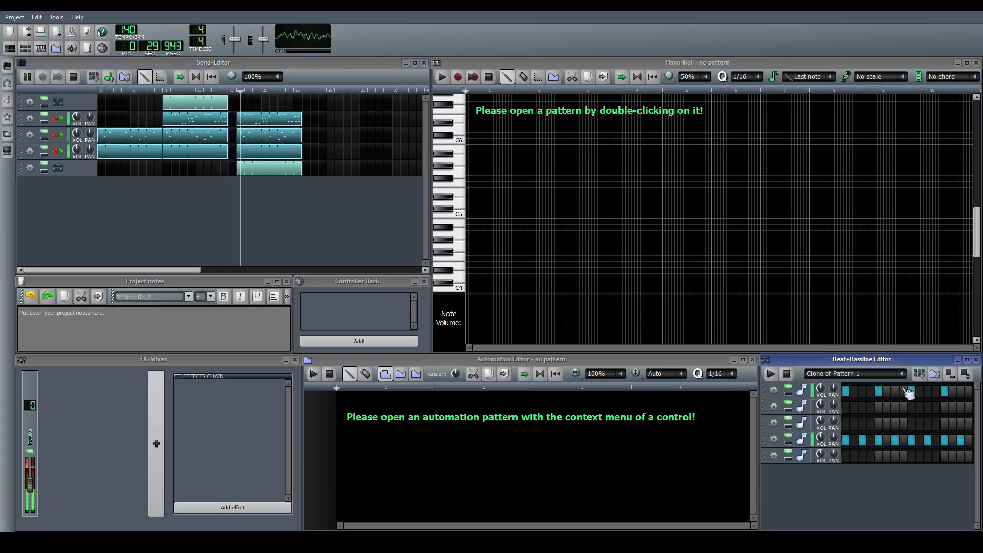
key(space)
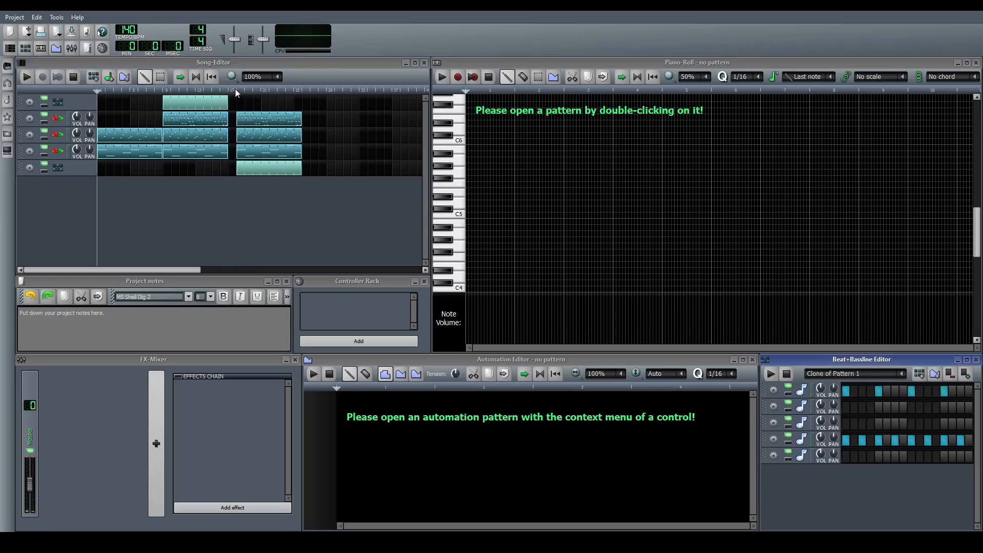
Set the song position just before bar 18 and remove the default first track from the Beat+Bassline Editor
click(235, 88)
click(777, 390)
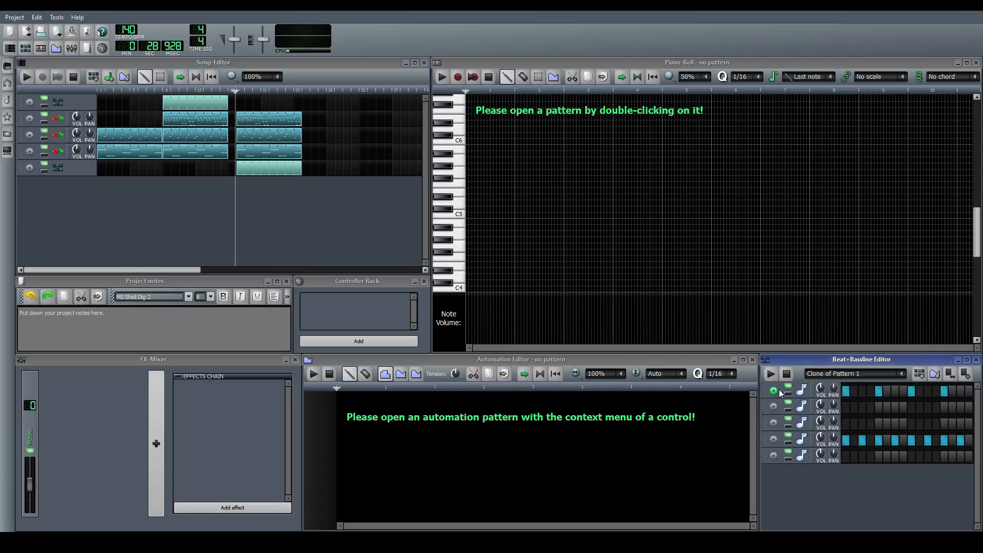
click(793, 423)
Place the bass drum on steps 1, 5, 9 and 13 of Clone of Pattern 1
click(847, 392)
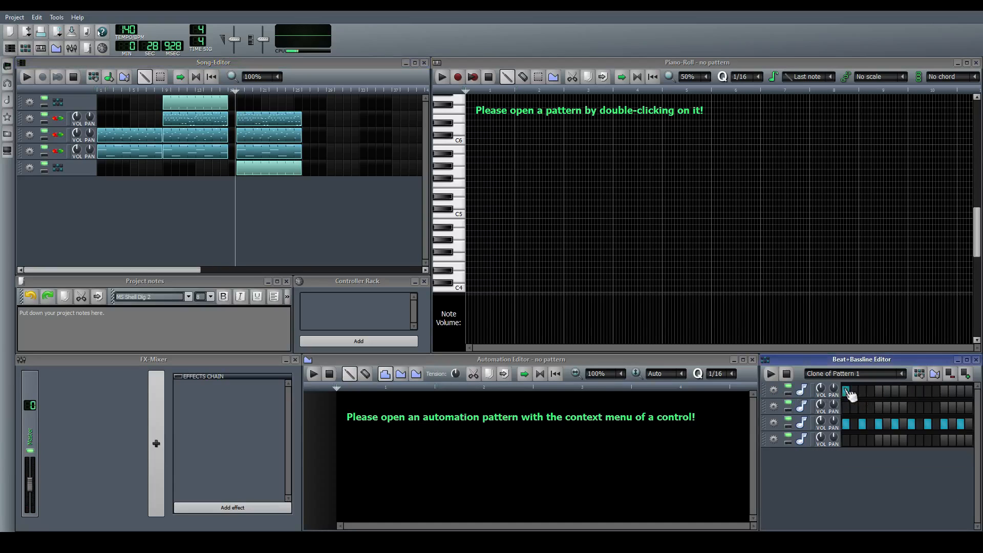
click(880, 391)
key(space)
click(911, 392)
click(945, 392)
key(space)
Rearrange the bass drum to steps 1, 7 and 11, and put the open hi-hat on steps 5 and 13
click(863, 424)
click(863, 426)
click(880, 441)
click(880, 392)
click(896, 392)
click(912, 392)
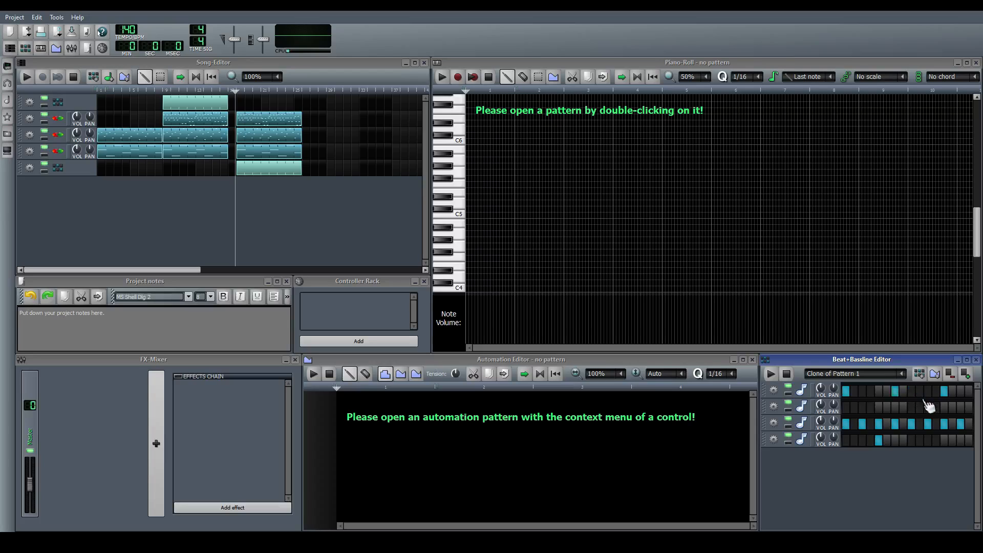
click(928, 391)
click(944, 392)
Play the section from bar 18 and program the clap on steps 5 and 13 of the cloned pattern
click(300, 217)
key(space)
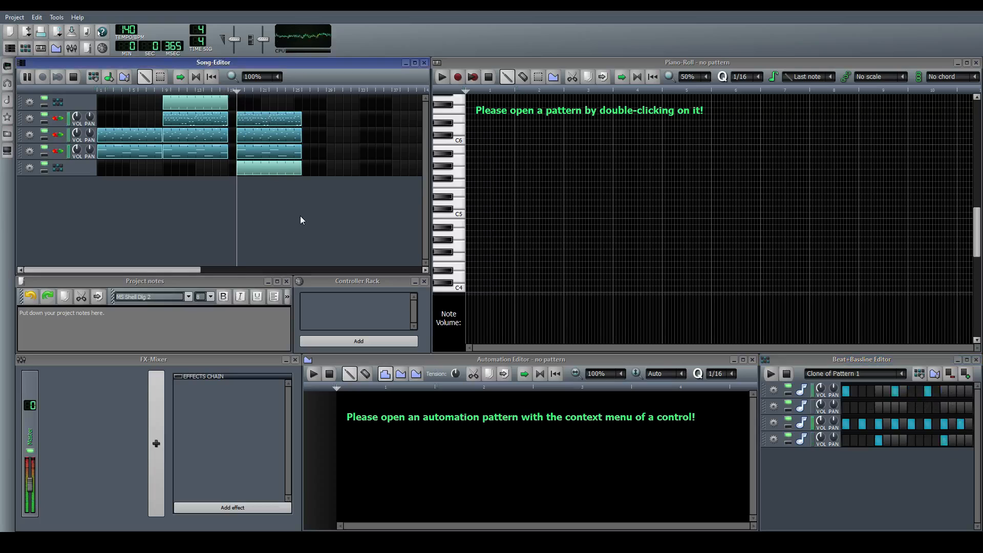
click(863, 407)
click(895, 407)
click(870, 409)
click(863, 409)
click(871, 410)
click(879, 409)
click(896, 407)
click(944, 407)
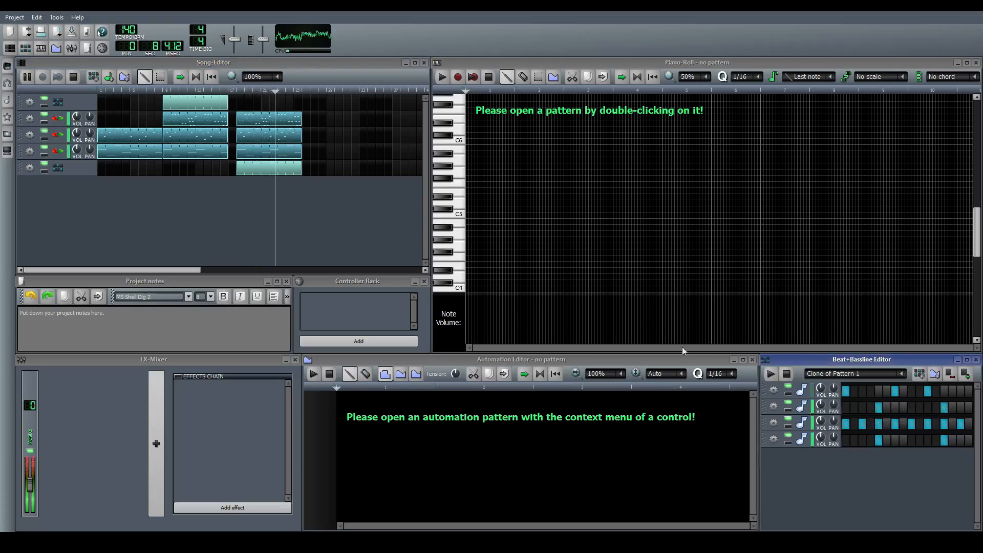
click(384, 213)
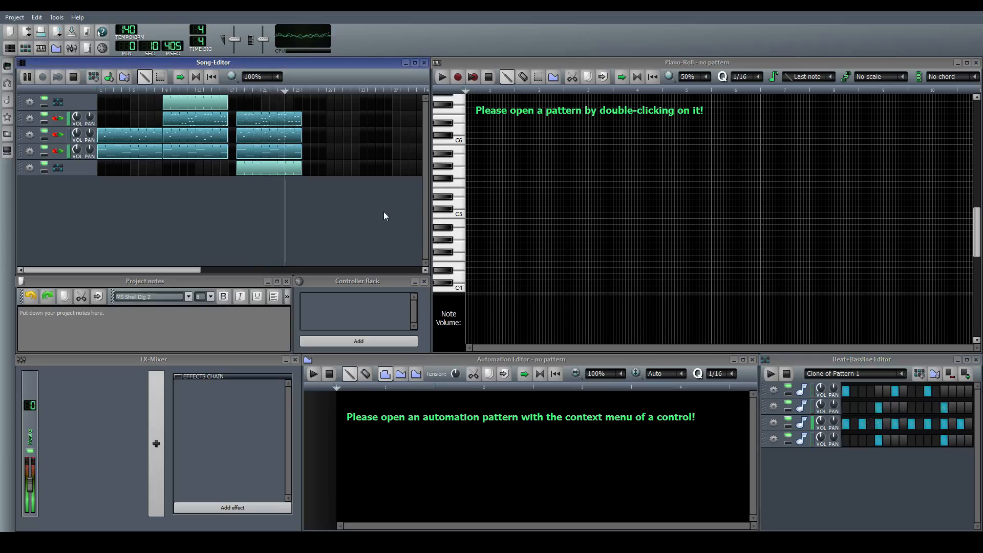
Stop playback, add mixer channels FX 1 to FX 3, and route the first Synth1 track to FX 1
key(space)
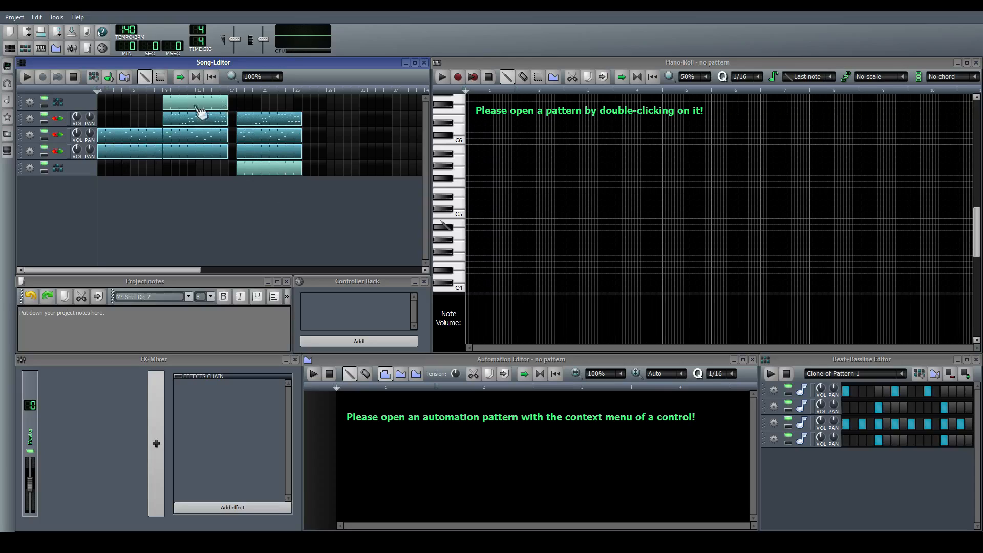
mouse_move(183, 103)
mouse_down()
mouse_move(197, 103)
mouse_move(185, 103)
mouse_up()
click(57, 119)
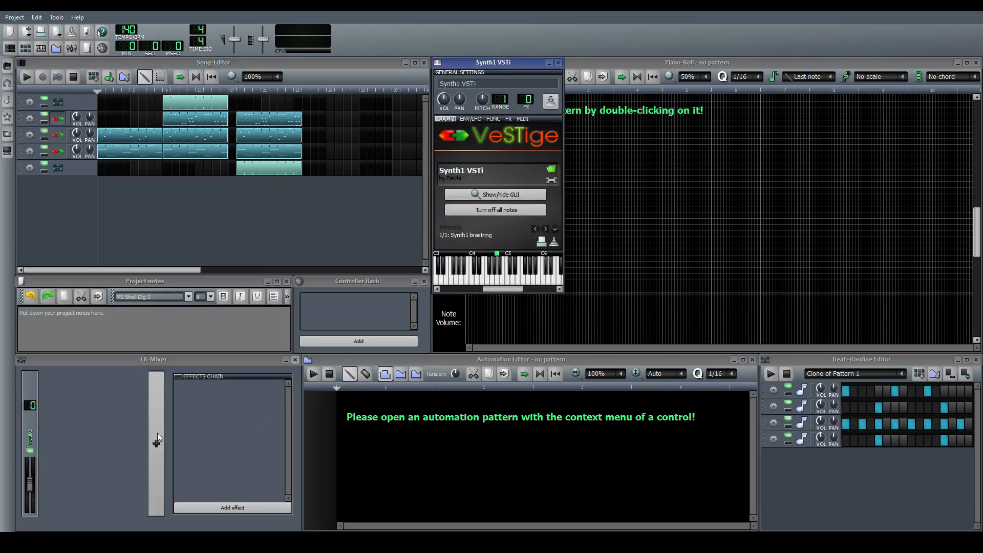
click(157, 432)
click(158, 432)
click(158, 433)
mouse_move(535, 109)
mouse_down()
mouse_move(536, 101)
mouse_move(539, 107)
mouse_up()
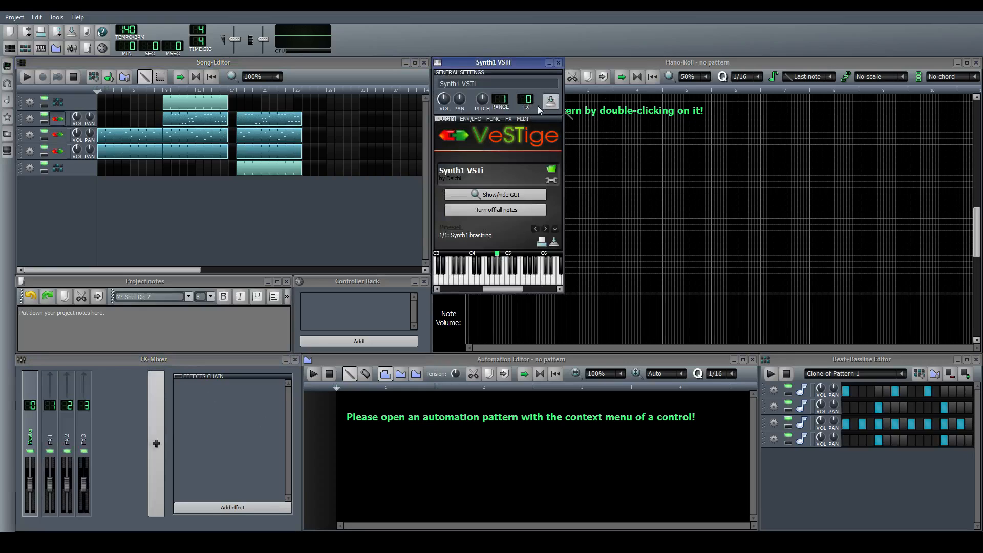
click(558, 62)
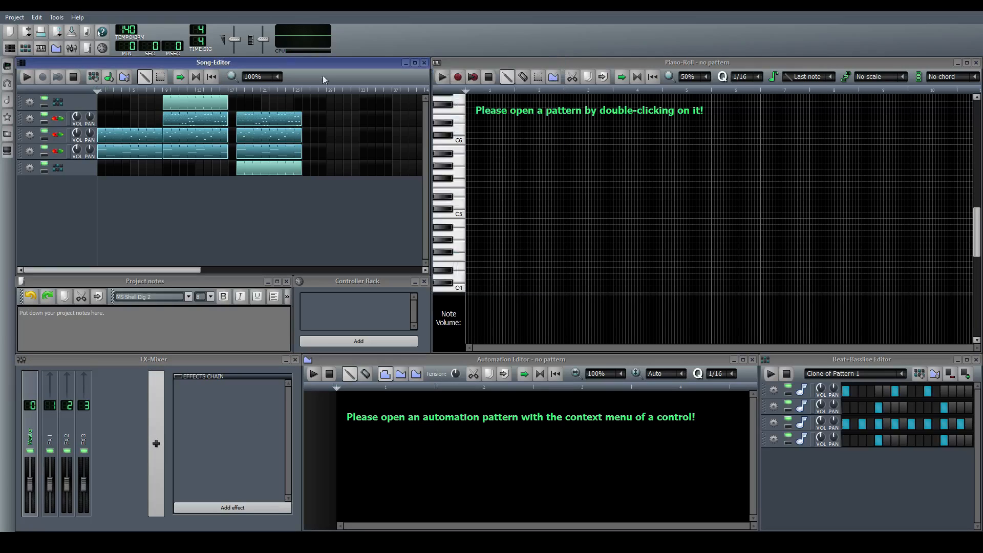
Route the second Synth1 track to mixer channel FX 2 and the third one to FX 3
click(58, 134)
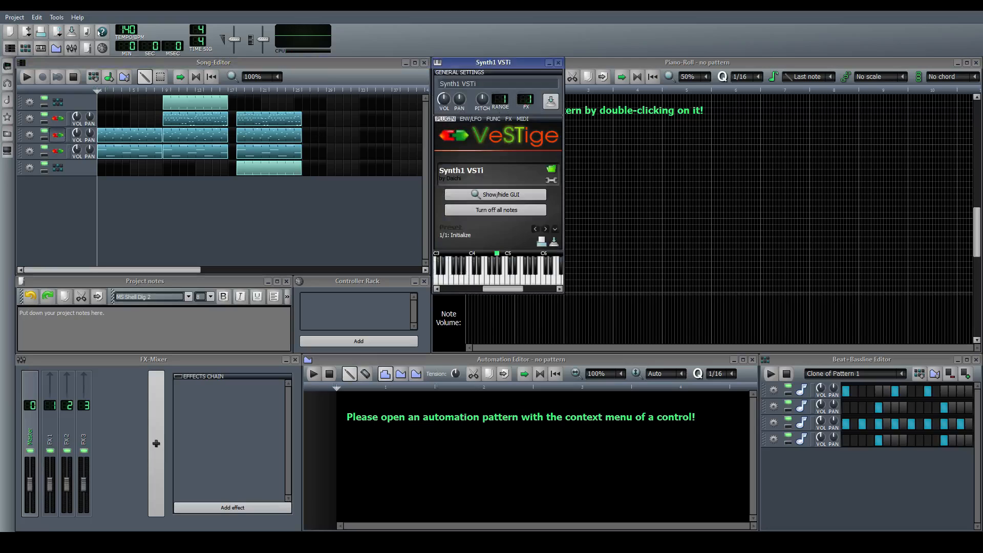
click(558, 62)
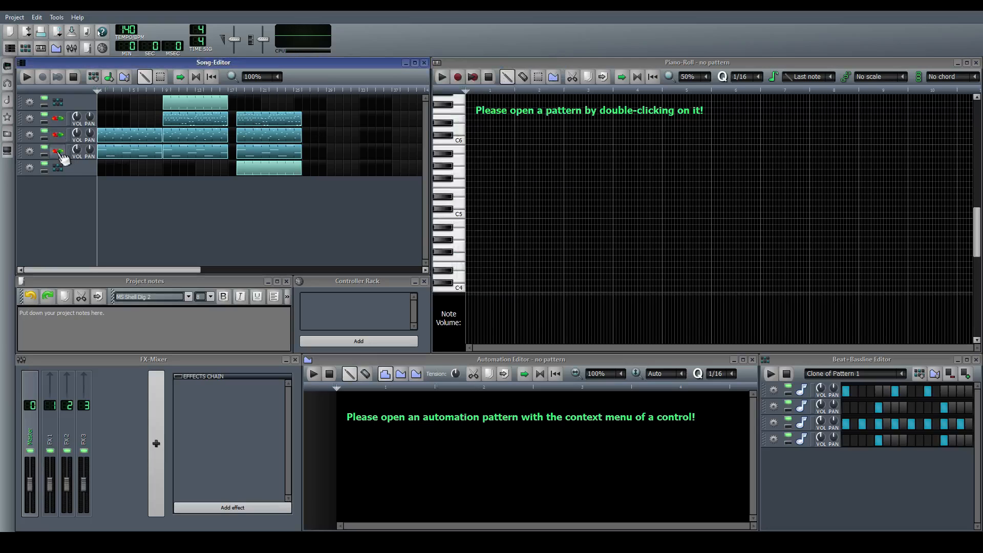
click(58, 151)
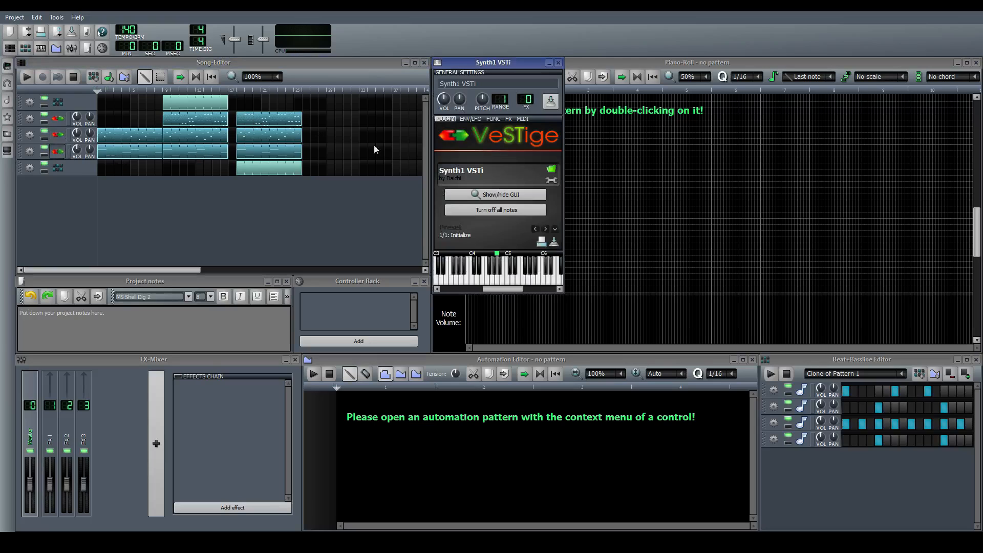
click(559, 63)
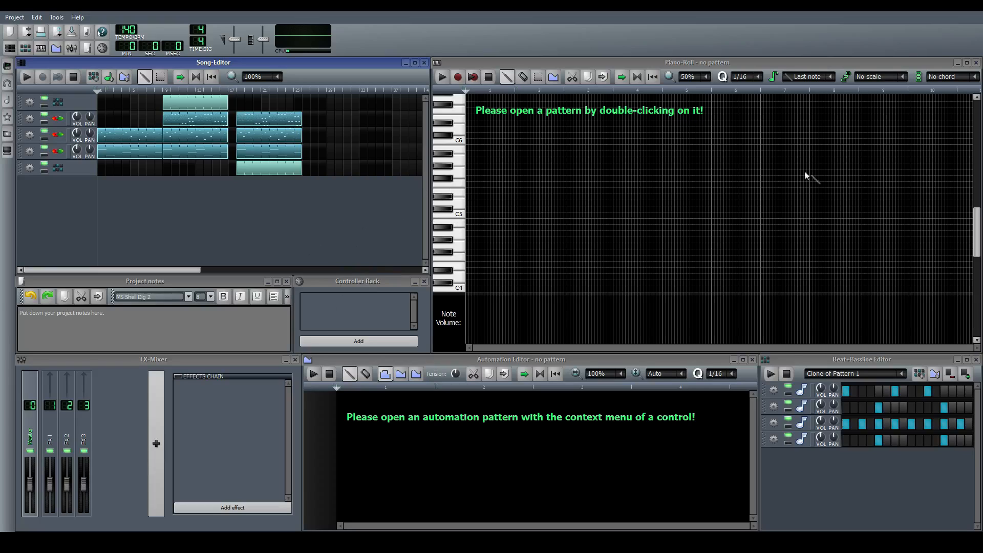
click(329, 304)
click(309, 218)
click(214, 417)
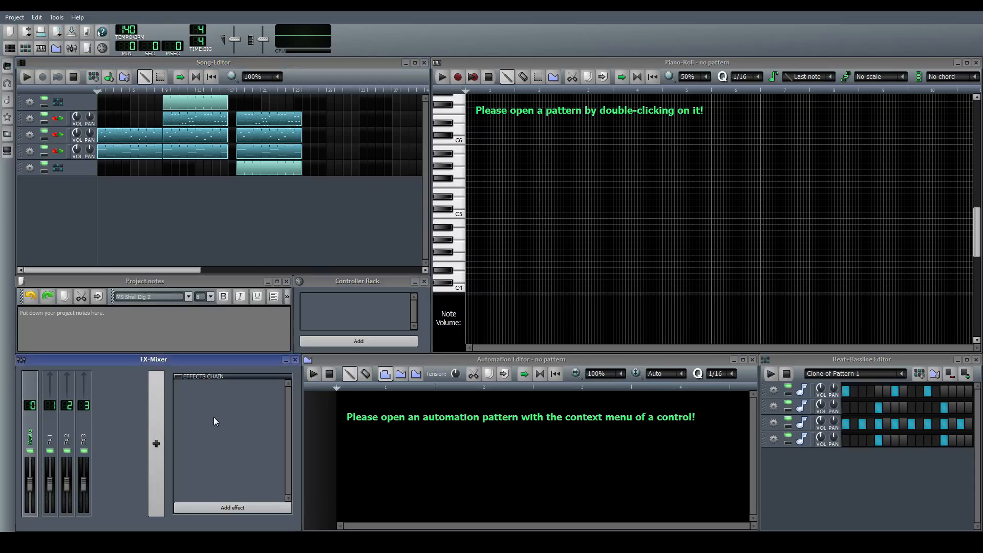
click(351, 320)
click(287, 230)
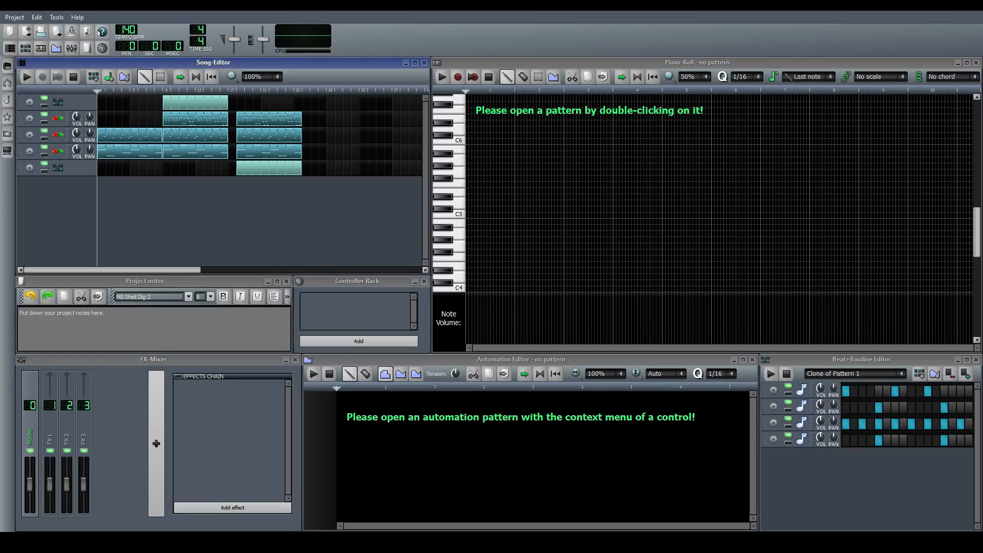
click(55, 436)
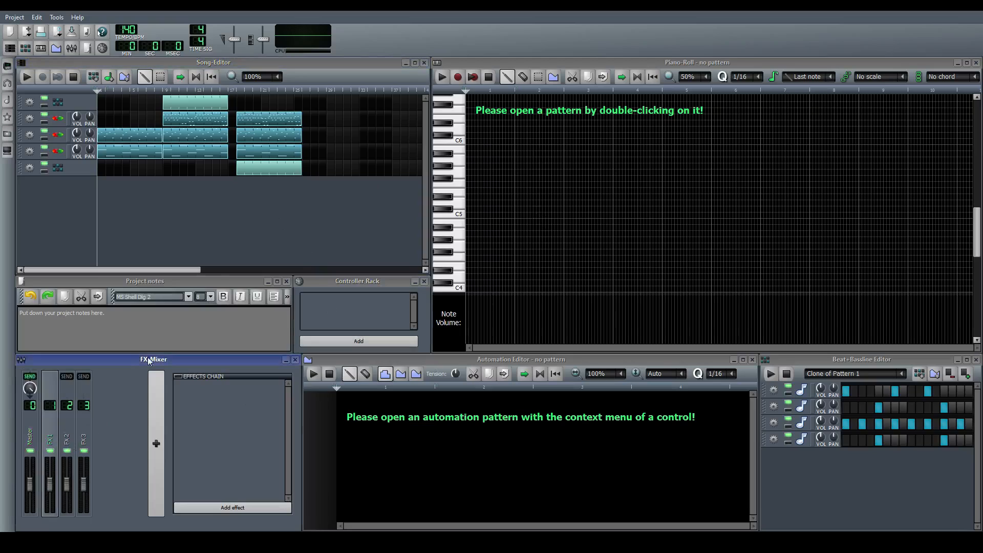
click(243, 228)
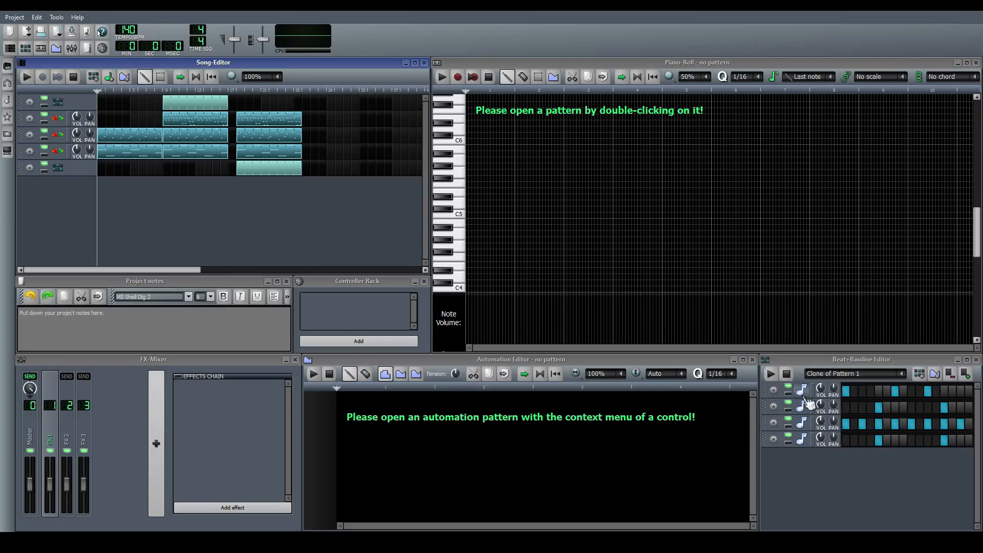
Add mixer channels FX 4 to FX 7 for the drum samples
click(157, 455)
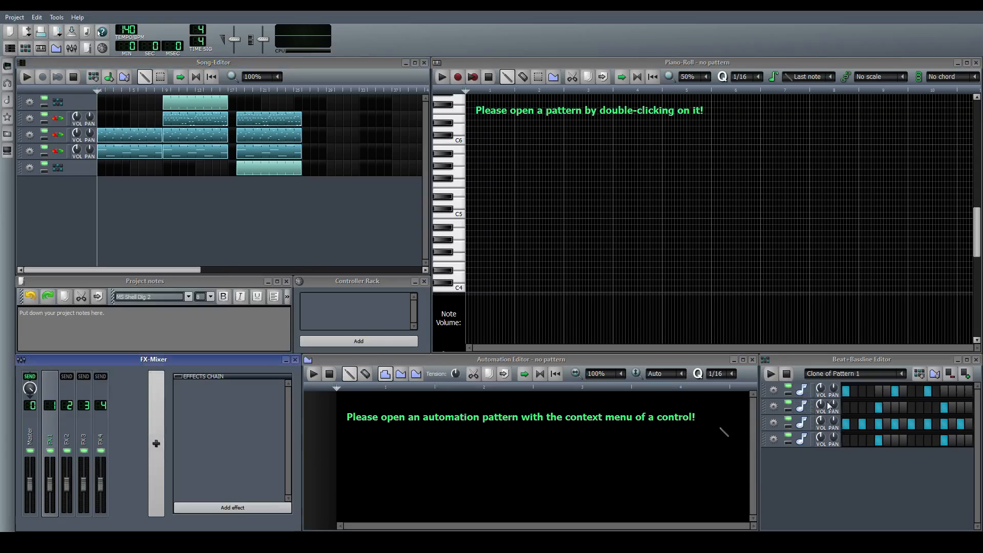
click(151, 400)
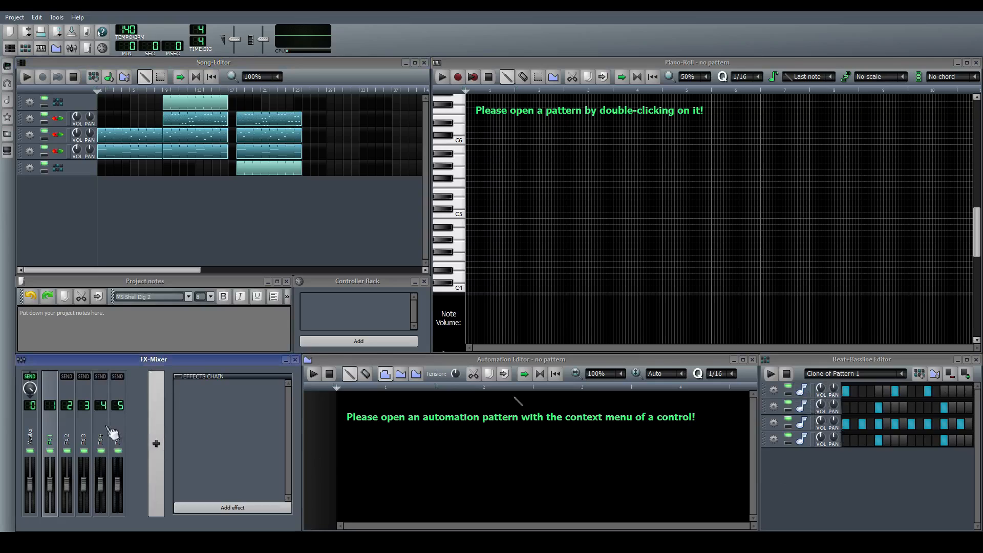
click(159, 438)
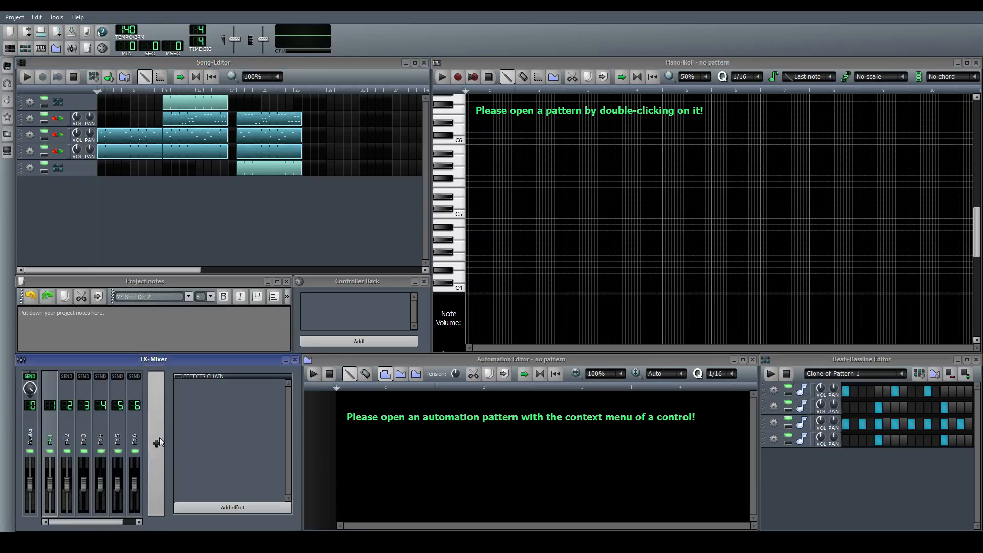
drag(117, 522, 131, 521)
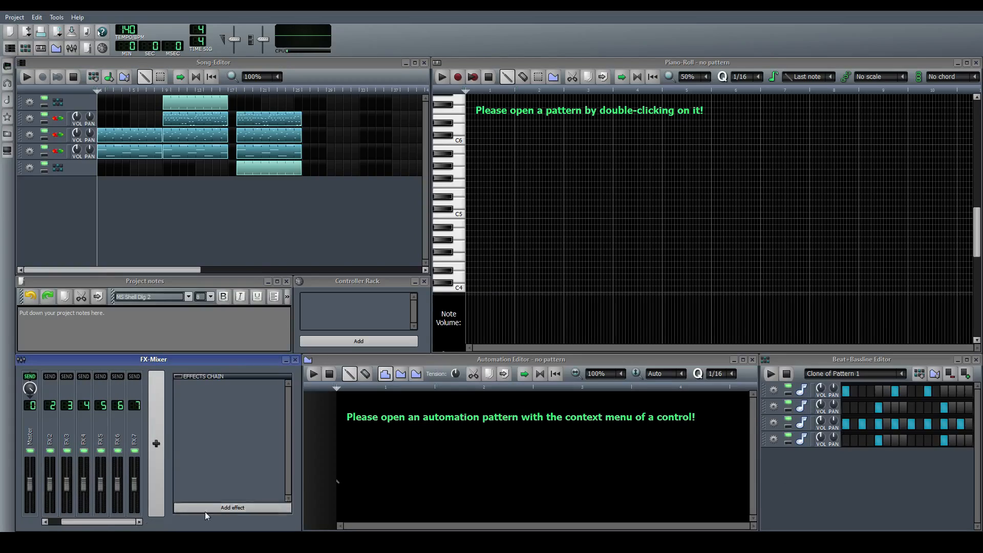
Route the bass drum to FX 4, the clap to FX 5, the closed hi-hat to FX 6 and the open hi-hat to FX 7
click(805, 400)
click(804, 397)
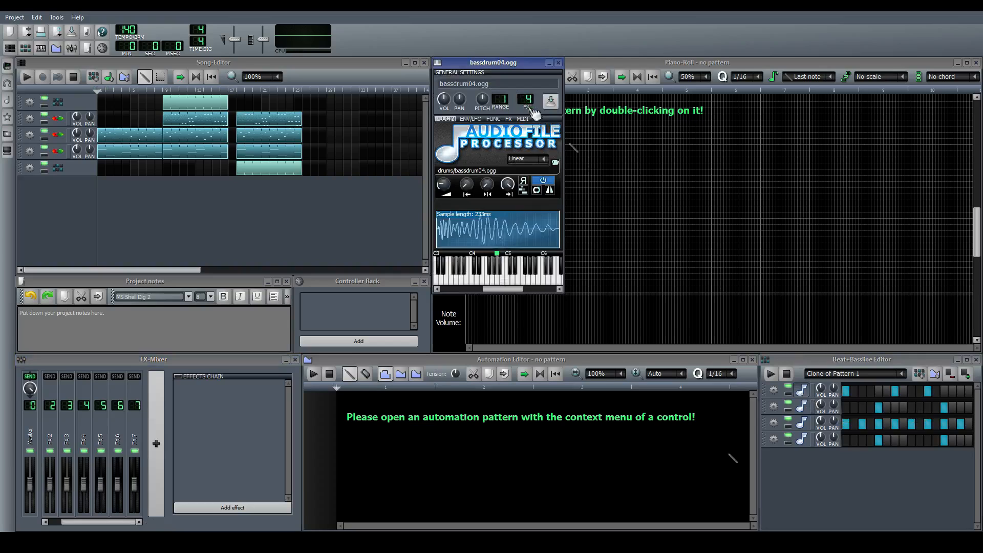
click(802, 391)
click(804, 403)
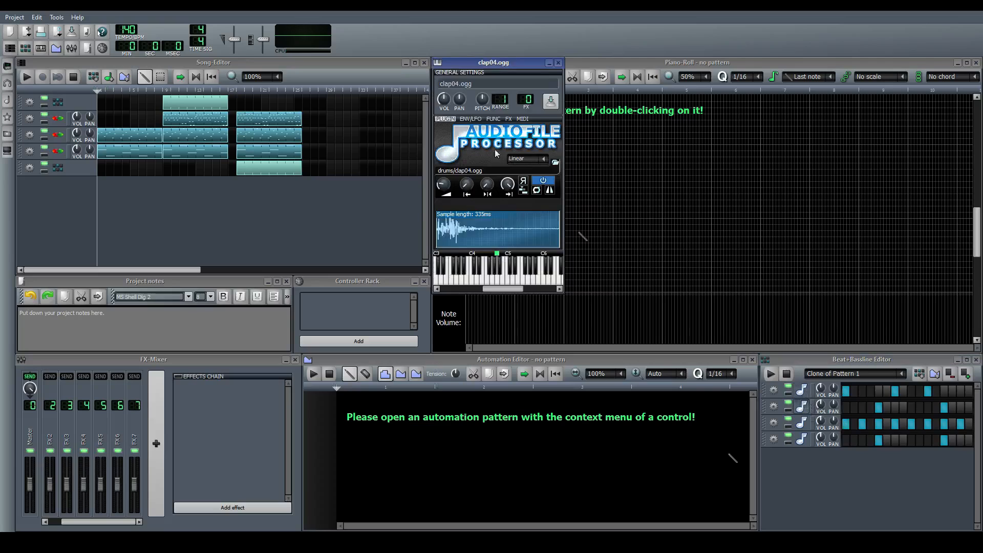
drag(528, 100, 528, 87)
click(802, 407)
click(801, 422)
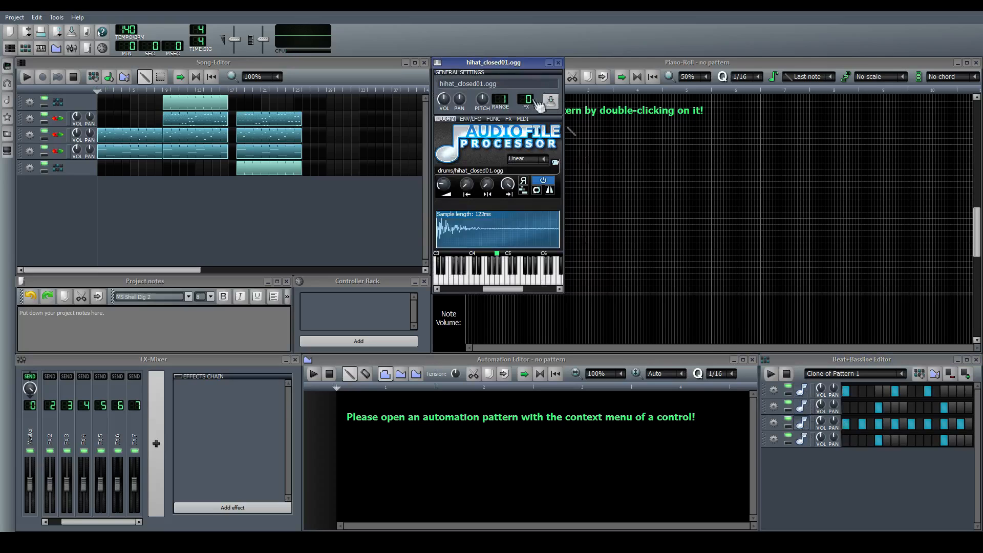
click(801, 422)
click(803, 440)
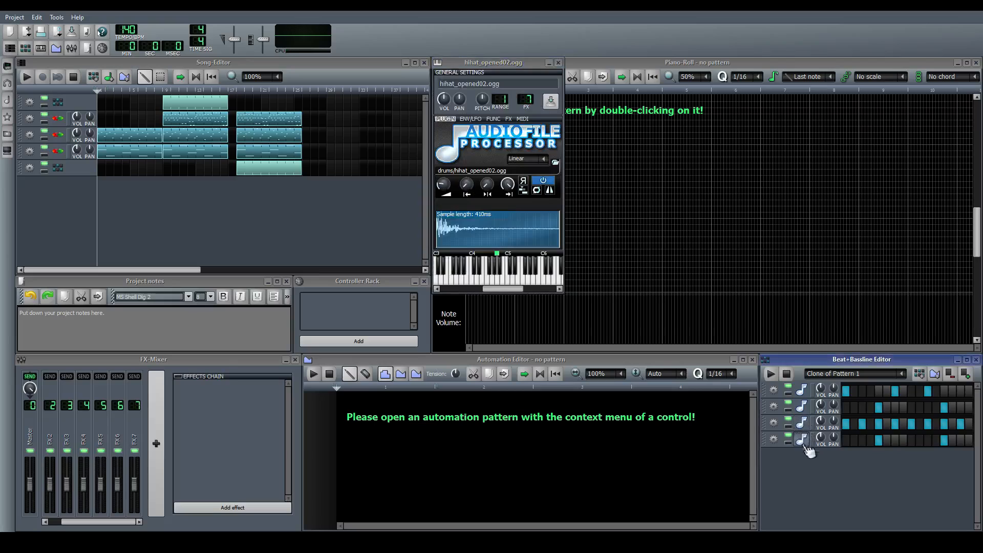
click(802, 439)
Play the song from the start, raising the FX 3 fader slightly and lowering the FX 2 fader slightly
drag(124, 522, 95, 518)
click(156, 235)
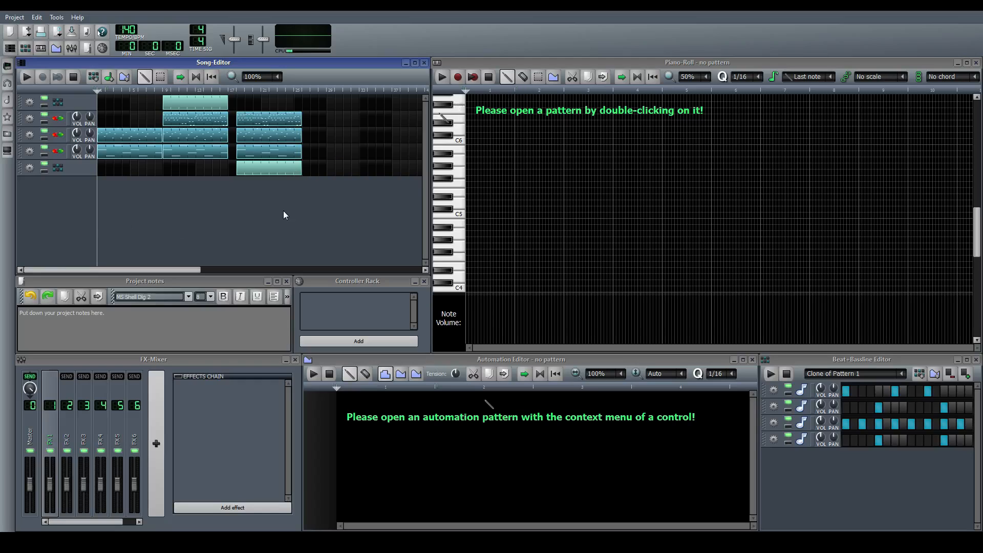
click(88, 524)
click(181, 240)
key(space)
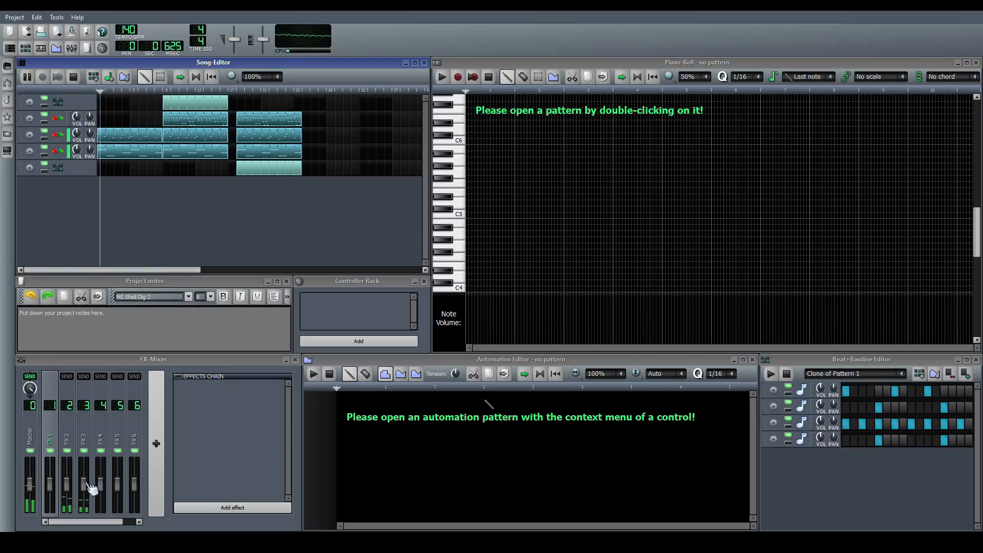
click(88, 486)
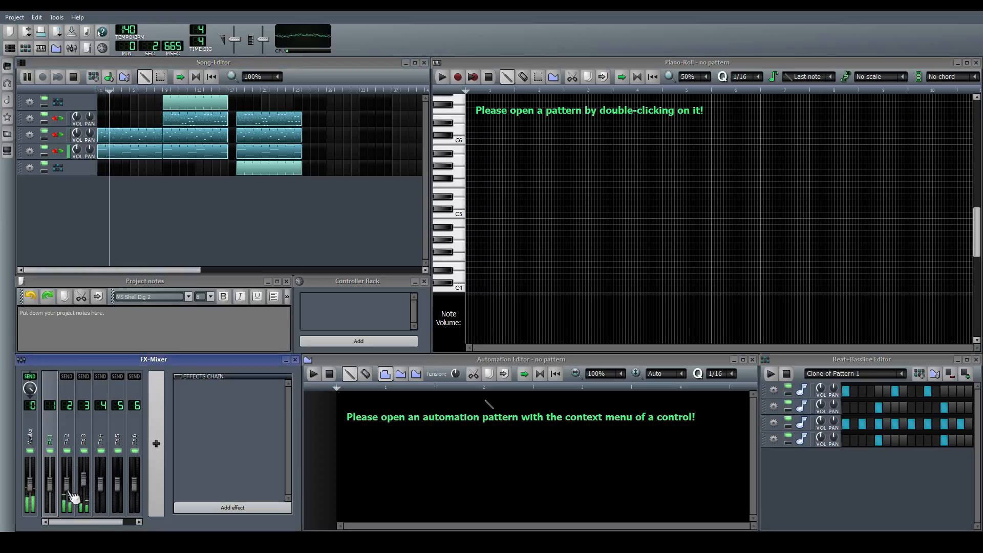
drag(68, 492, 70, 497)
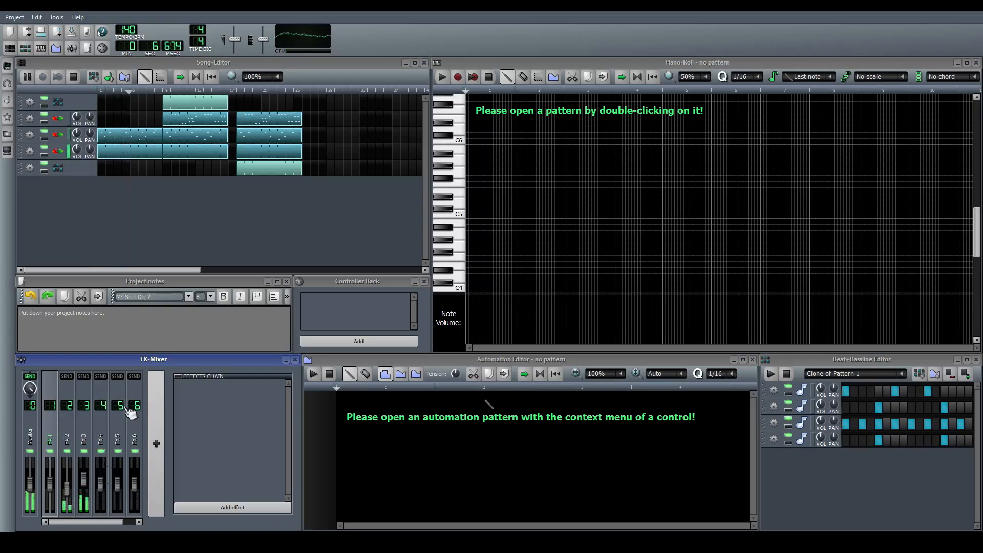
Place the first beat on bars 5 to 8 and move the cloned beat's clip to start at bar 9
mouse_move(182, 102)
mouse_down()
mouse_move(150, 104)
mouse_move(171, 104)
mouse_move(163, 104)
mouse_up()
drag(248, 169, 174, 180)
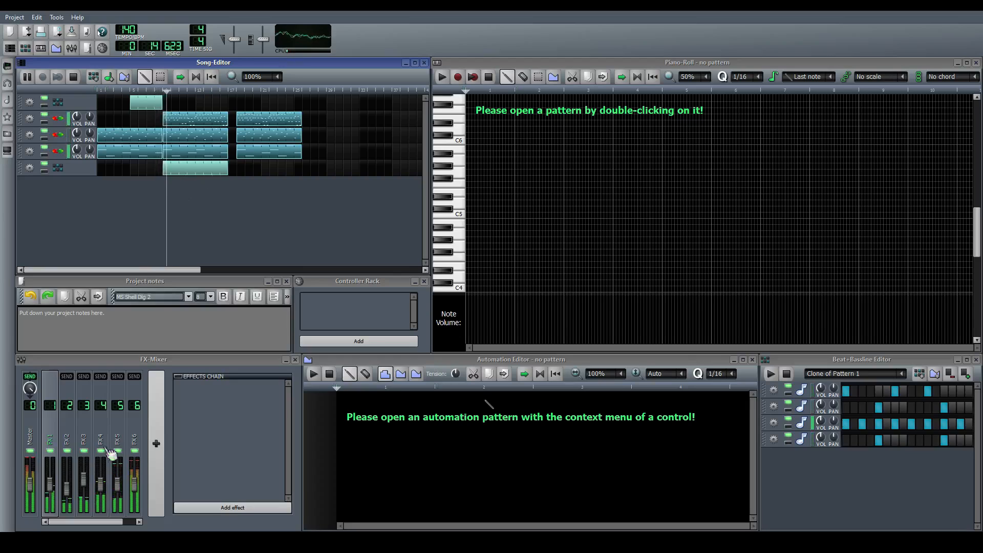
Balance the drum levels during playback by raising FX 4 and FX 7 slightly and lowering FX 5 and FX 6
drag(50, 487, 50, 482)
drag(97, 522, 134, 520)
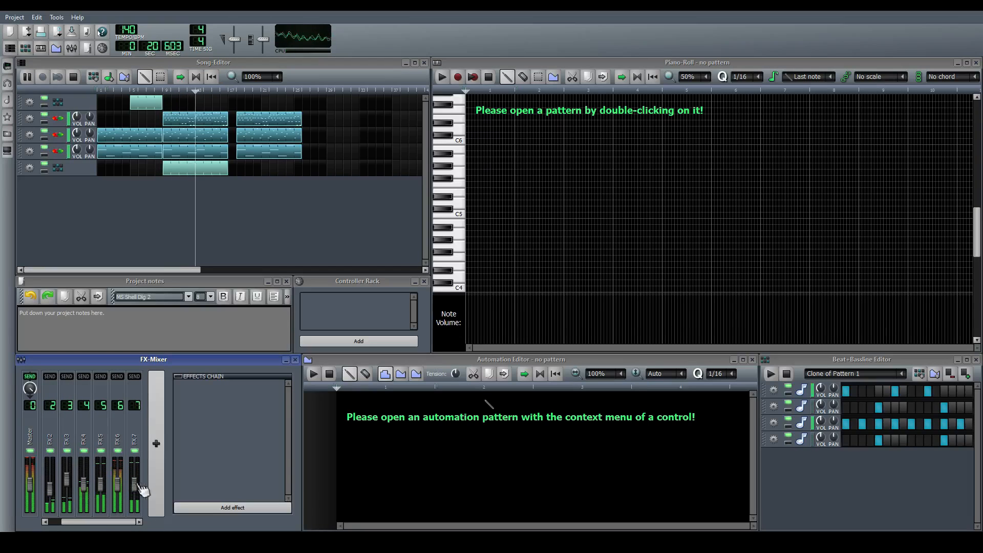
drag(135, 486, 135, 482)
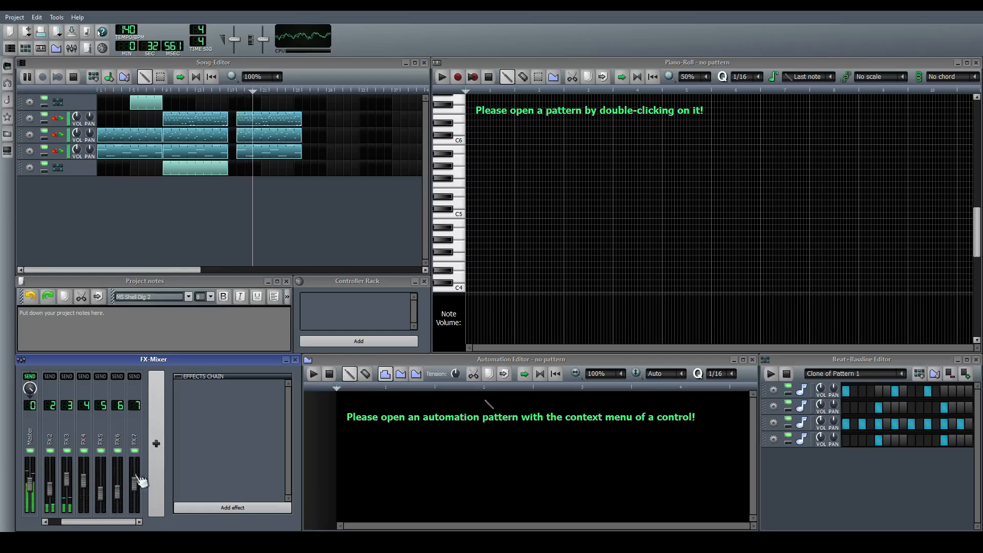
Stop playback, clone the Clone of Pattern 1 beat track, and move the new track's clip to start at bar 18
click(205, 221)
key(space)
click(26, 168)
click(39, 182)
mouse_move(189, 193)
mouse_down()
mouse_move(266, 191)
mouse_move(256, 191)
mouse_up()
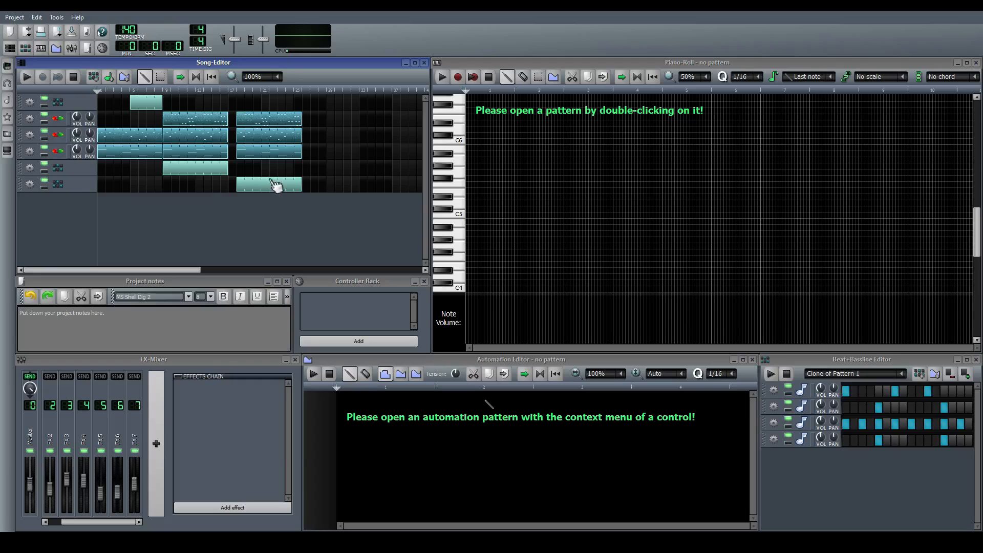
Add open hi-hat hits on steps 1 and 9 of Clone of Clone of Pattern 1 and audition the beat
click(851, 378)
click(910, 442)
click(847, 441)
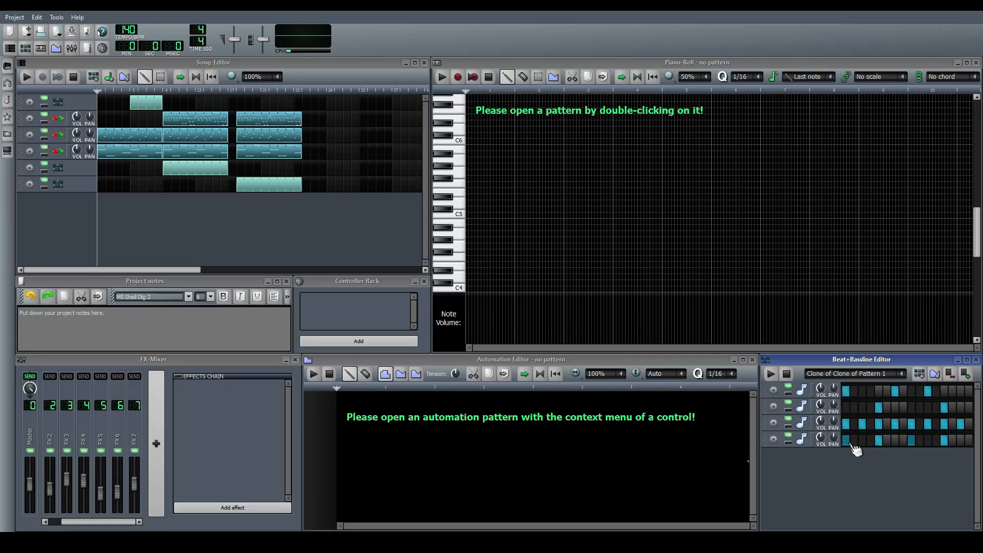
key(space)
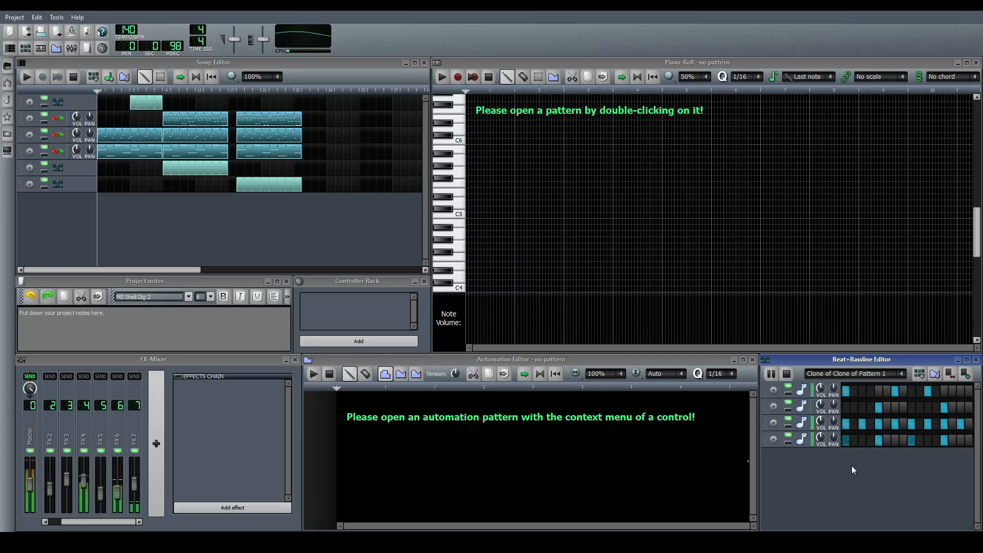
key(space)
Shift the closed hi-hat to the even steps 2 through 16 of Clone of Clone of Pattern 1 and audition it
click(860, 425)
click(857, 427)
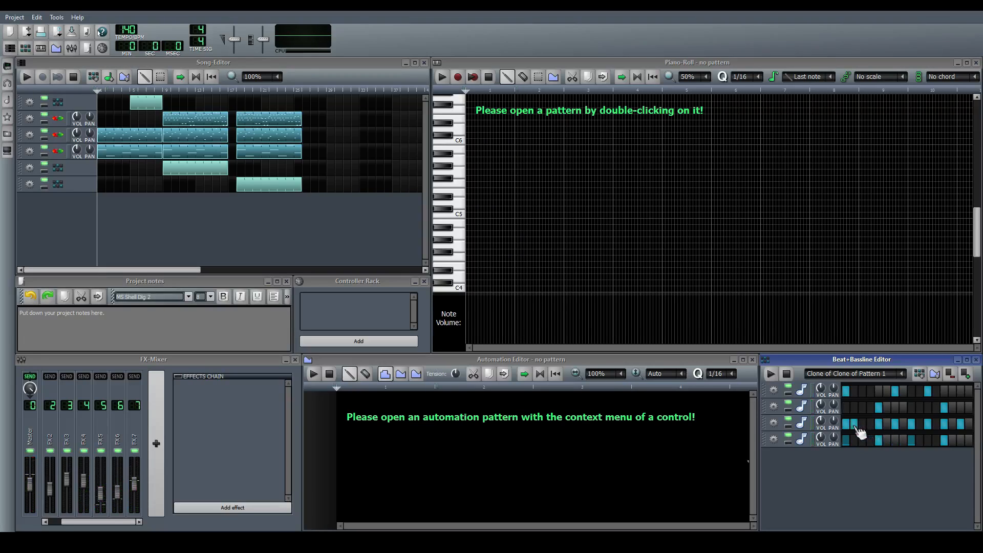
click(848, 427)
click(872, 427)
click(879, 425)
click(887, 425)
click(895, 425)
click(904, 425)
click(911, 425)
click(920, 425)
click(928, 426)
key(space)
click(937, 425)
click(945, 425)
click(953, 425)
click(961, 425)
click(969, 425)
Add open hi-hat hits on steps 3, 7, 11 and 15 of the same pattern and audition the beat
click(871, 441)
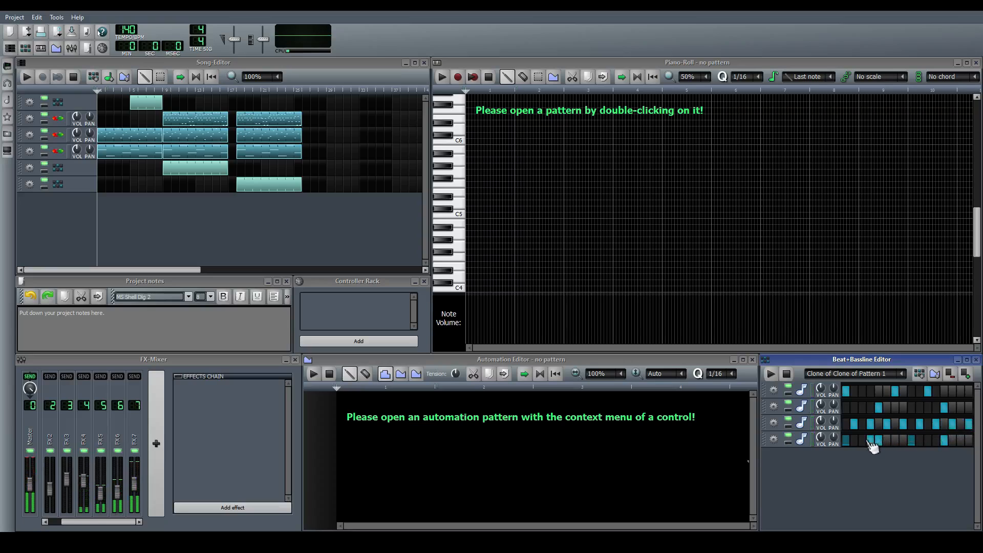
key(space)
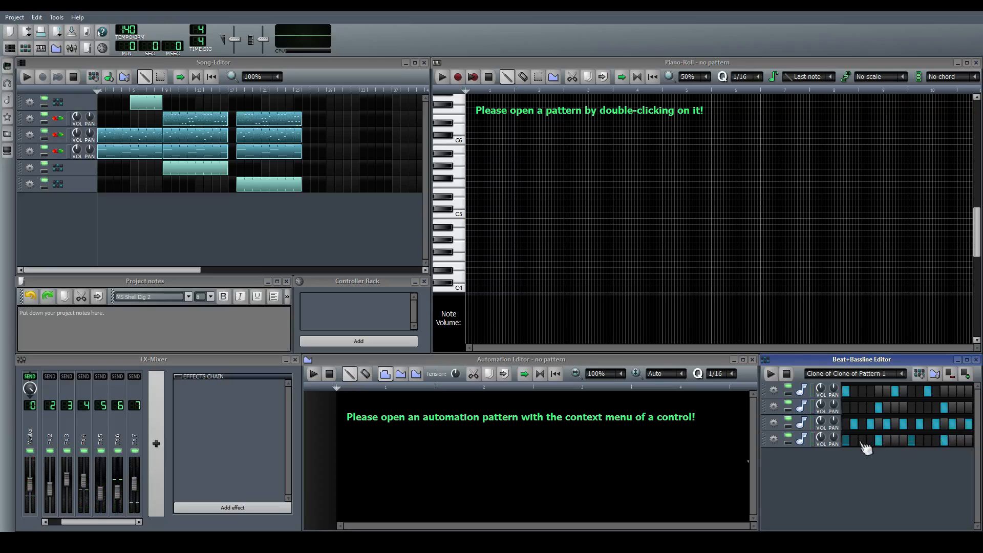
click(871, 441)
click(863, 441)
click(928, 441)
click(895, 441)
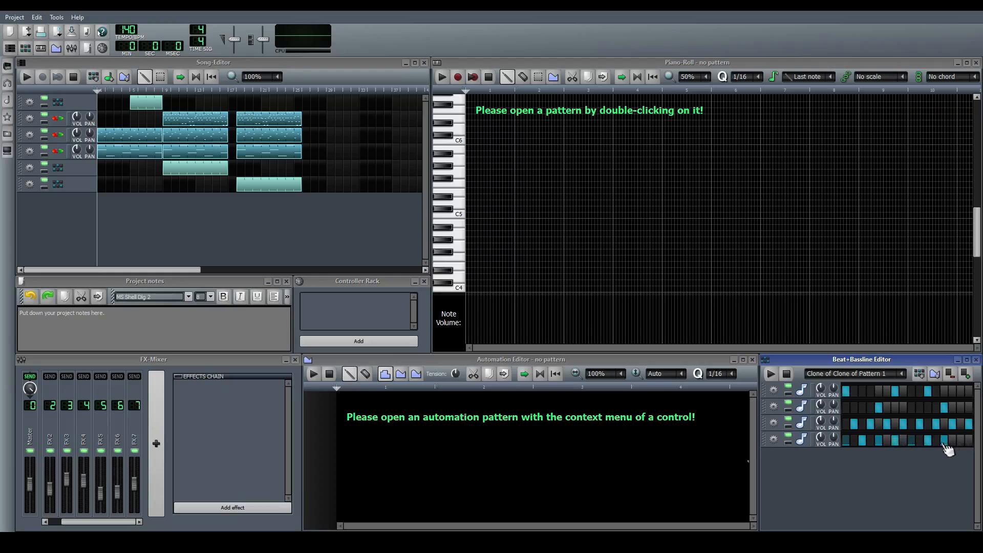
click(961, 440)
key(space)
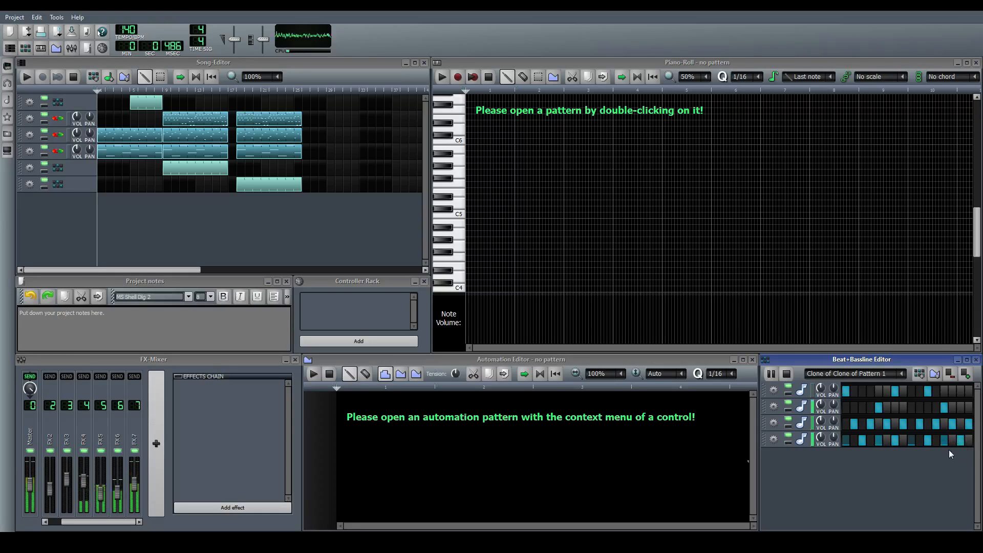
key(space)
Play the opening of the song and start adding an effect to the Master mixer channel
click(200, 196)
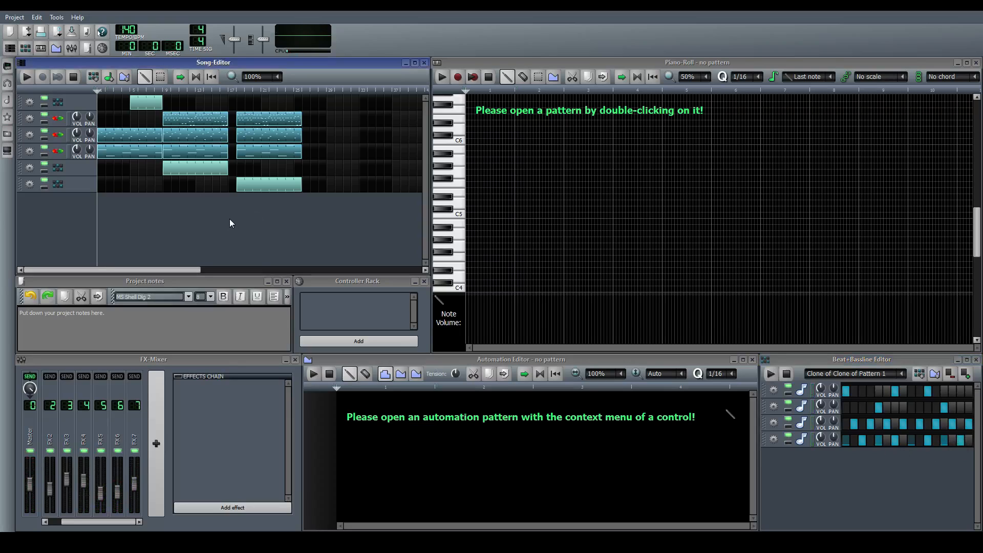
key(space)
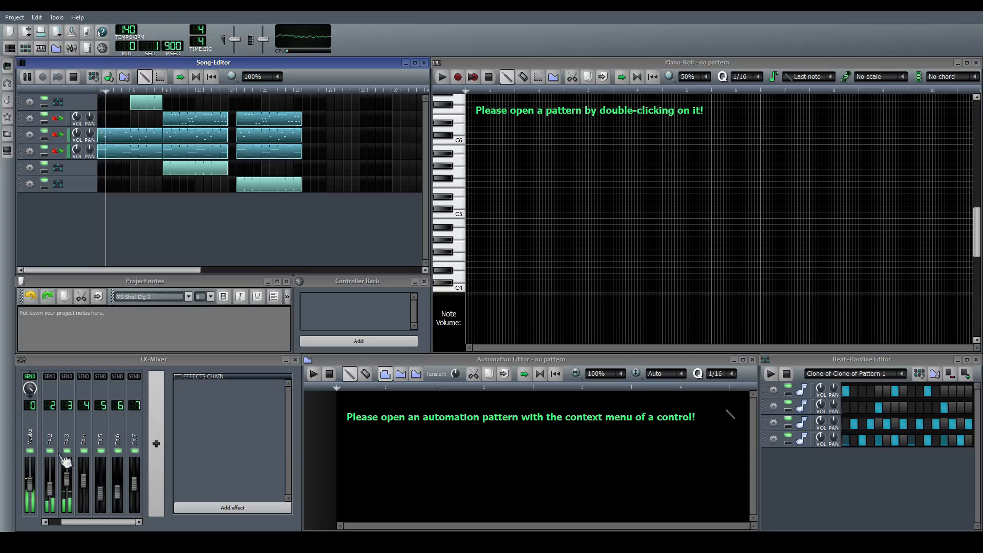
click(39, 439)
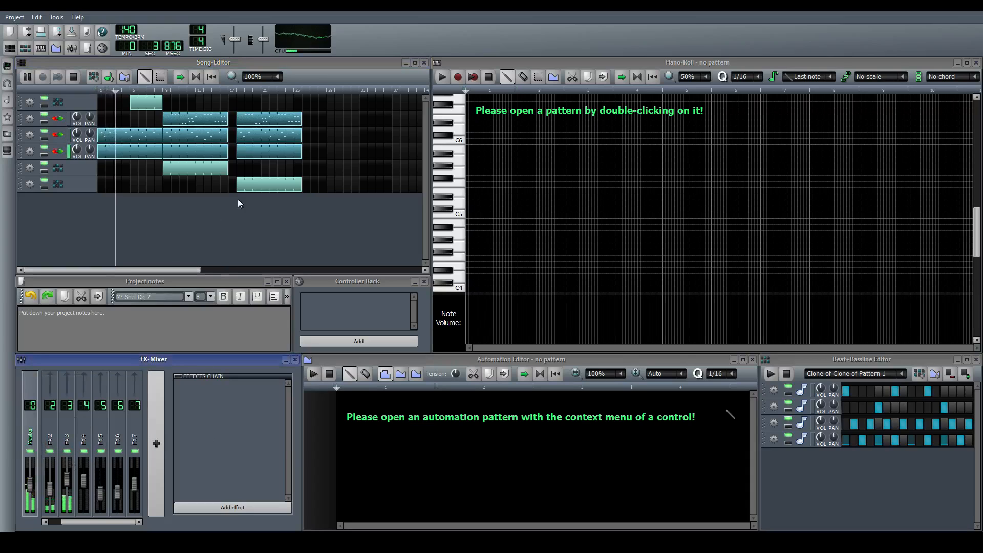
click(228, 238)
key(space)
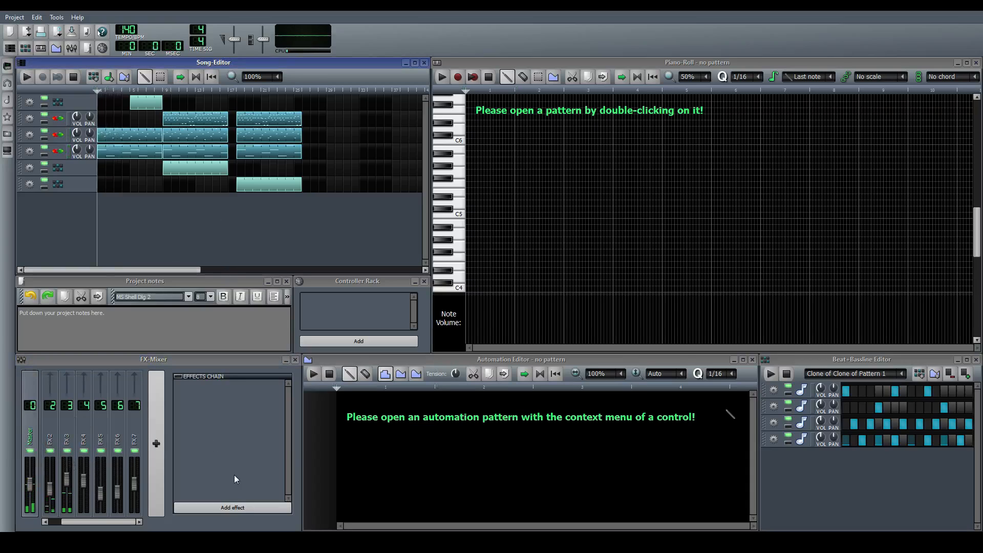
click(210, 508)
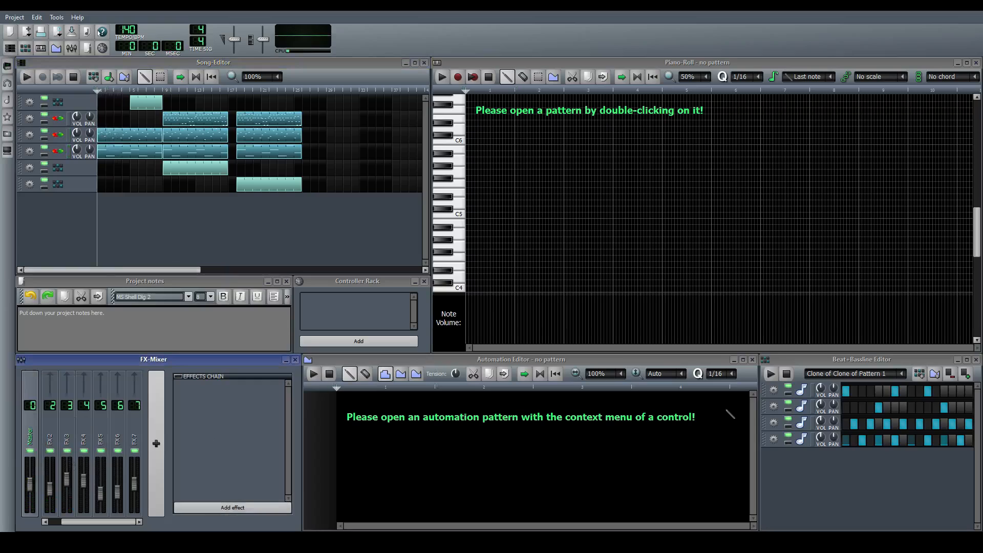
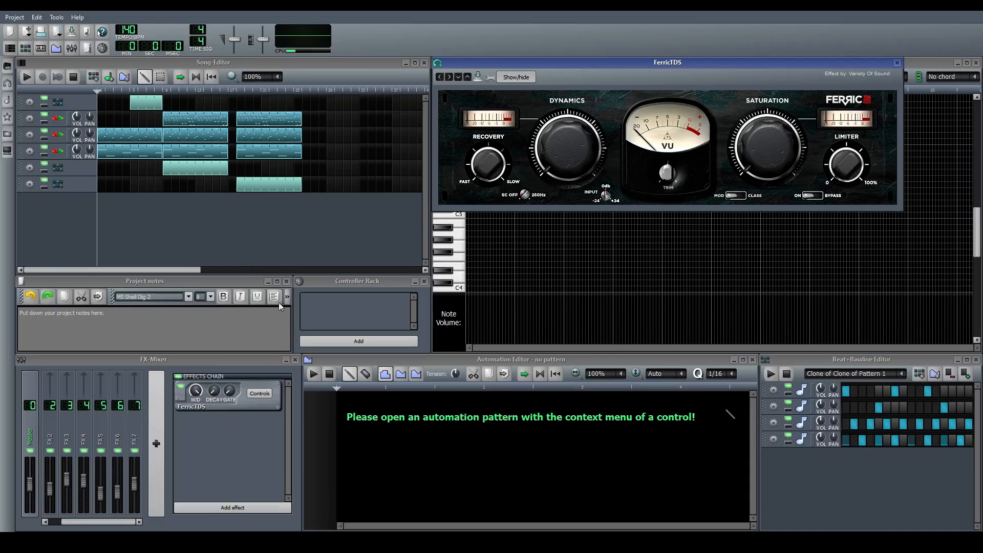
Play the song from the start and adjust the Limiter and Saturation amounts of FerricTDS on the Master channel
drag(101, 523, 49, 522)
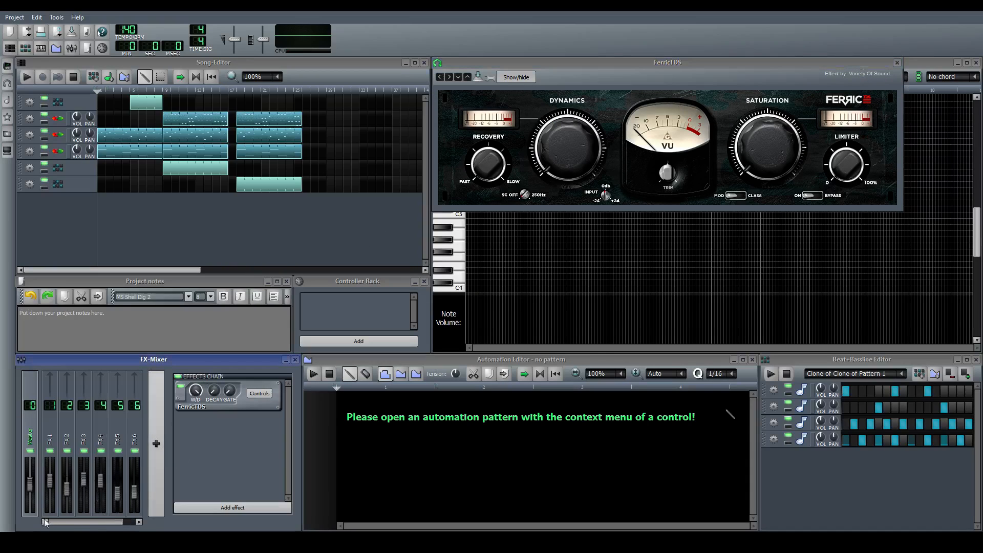
click(609, 63)
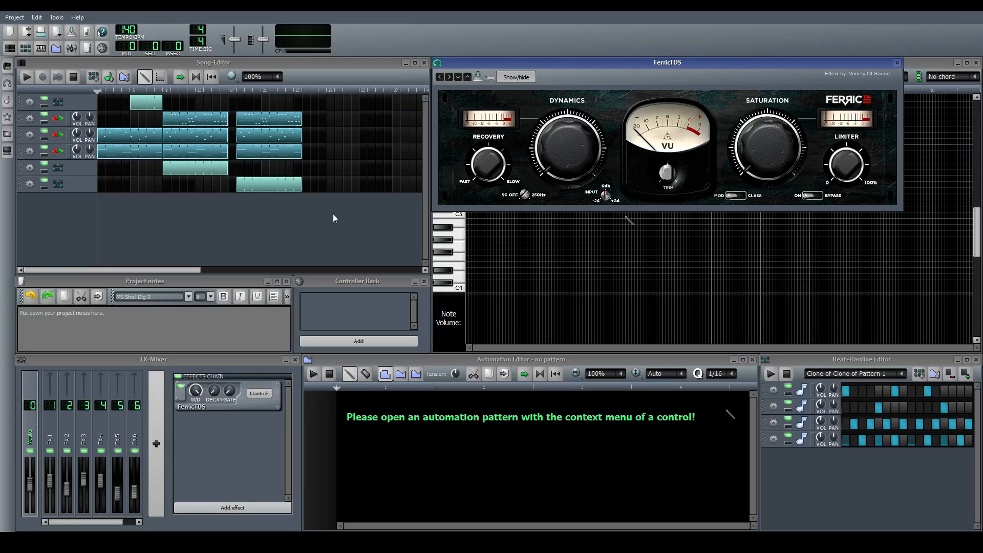
click(342, 239)
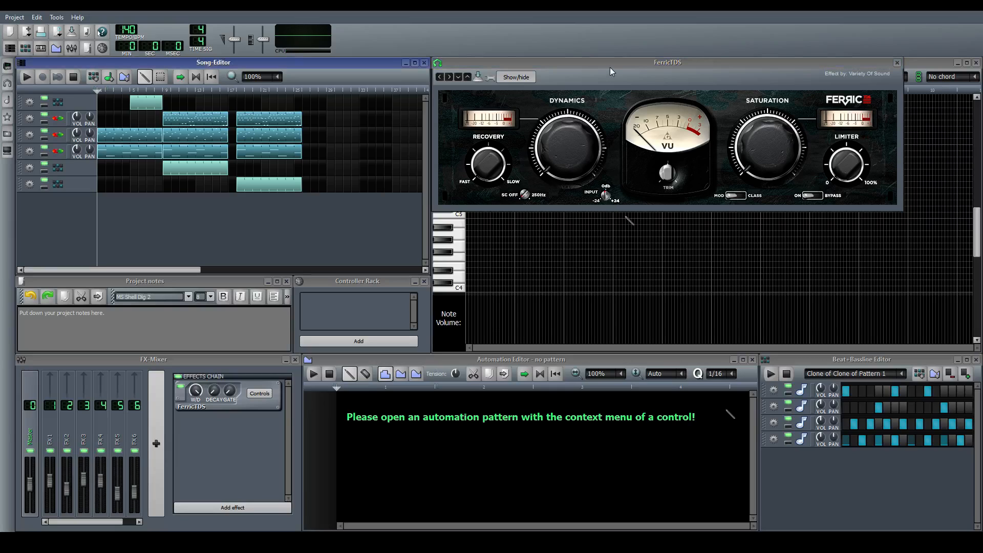
key(space)
drag(846, 166, 846, 154)
drag(757, 153, 757, 138)
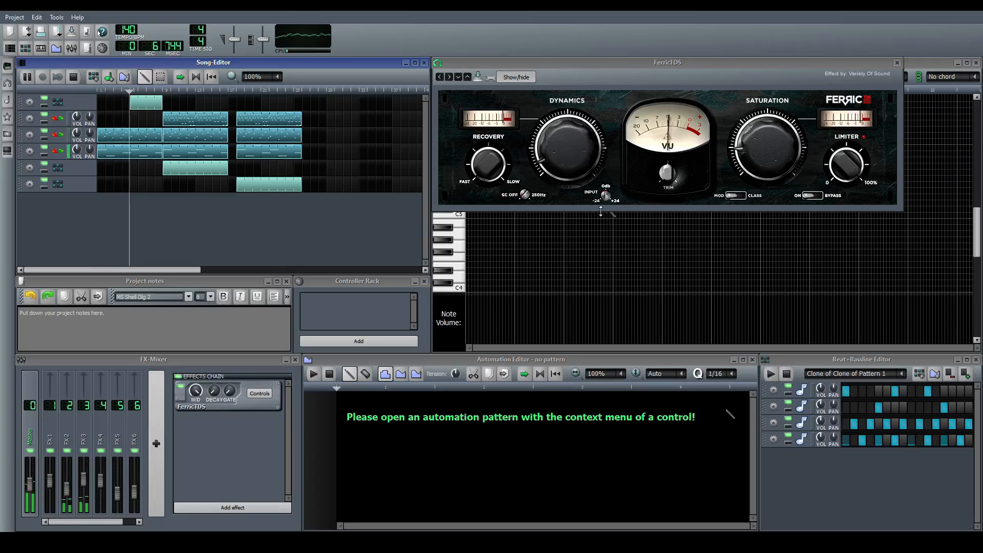
Move the FerricTDS window clear of the Piano-Roll while the song plays, and close it
drag(645, 66, 592, 127)
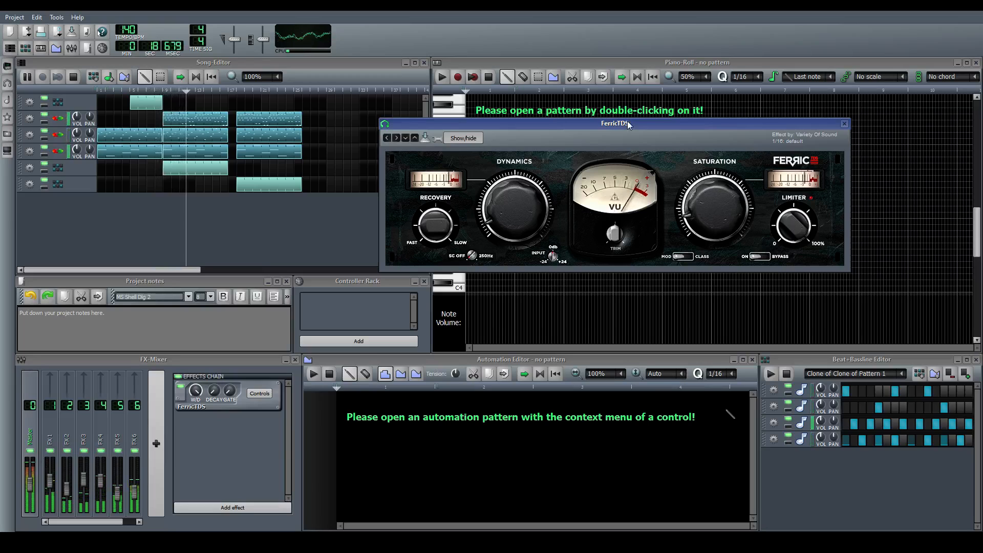
drag(629, 126, 505, 149)
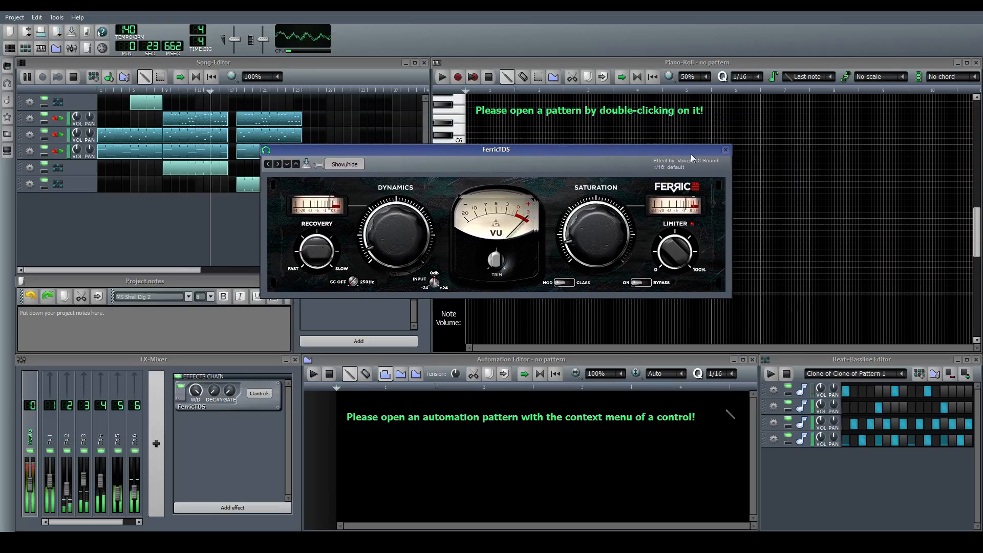
click(726, 150)
click(324, 233)
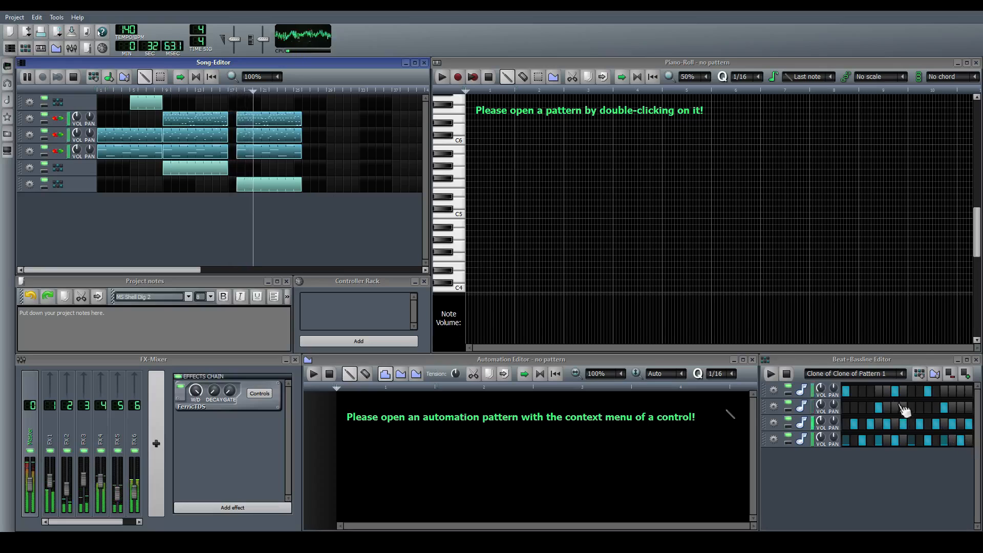
Rearrange the first drum track's hits in Clone of Clone of Pattern 1 to steps 1, 5, 9 and 13
click(879, 394)
click(897, 393)
click(913, 394)
click(929, 395)
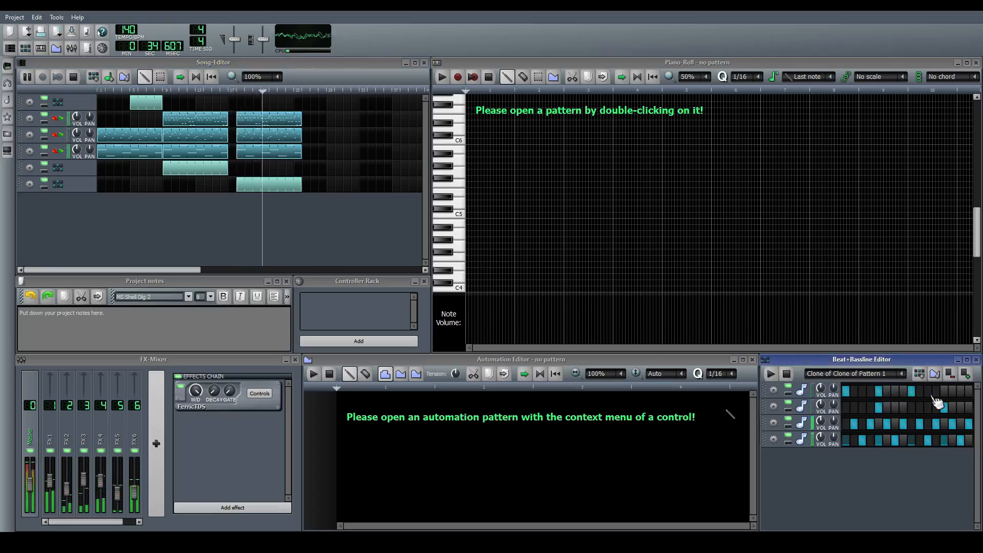
click(945, 393)
click(332, 210)
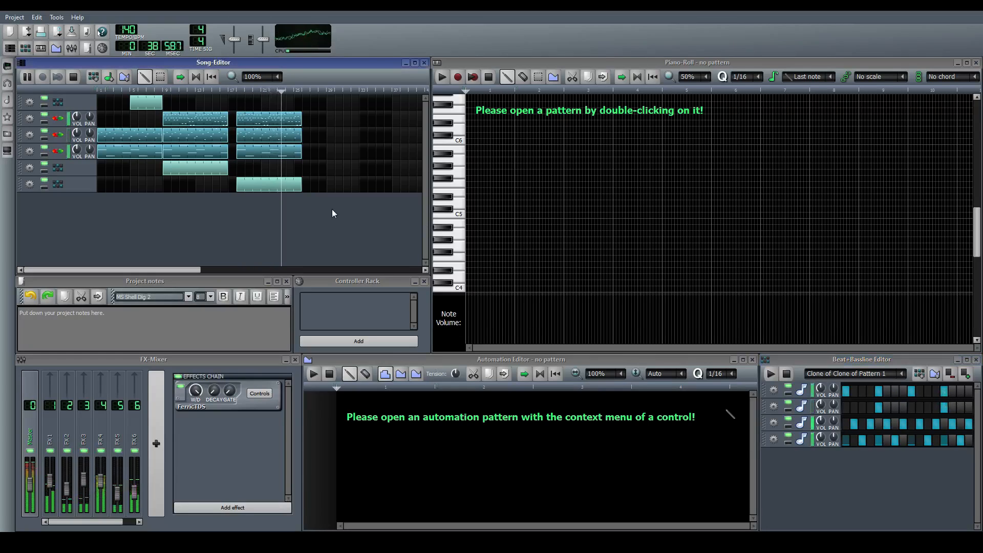
Extend the last beat pattern by eight bars, repeat the three Synth1 clips directly after their last ones, and stop playback
drag(302, 189, 367, 186)
drag(291, 153, 306, 154)
mouse_move(292, 136)
mouse_down()
mouse_move(304, 142)
mouse_move(306, 124)
mouse_up()
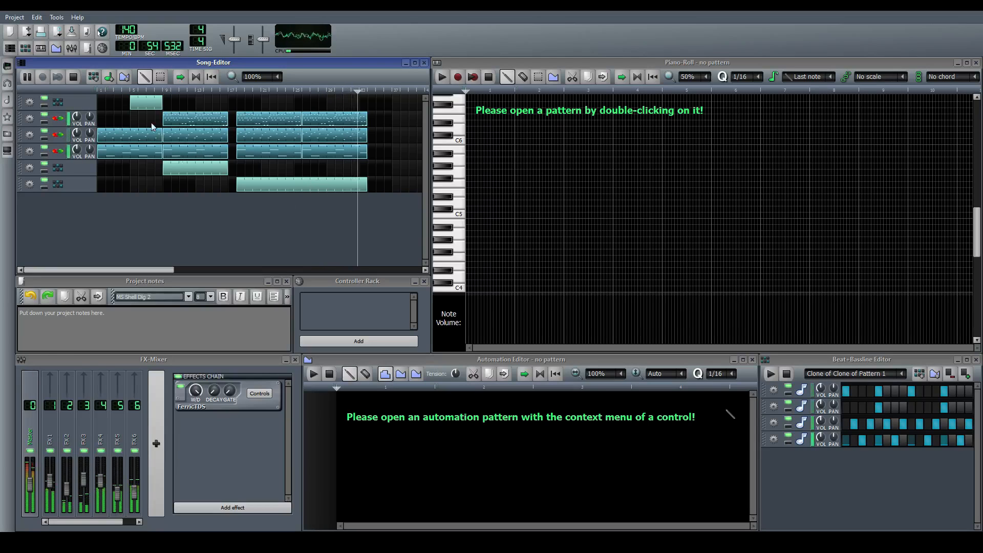
key(space)
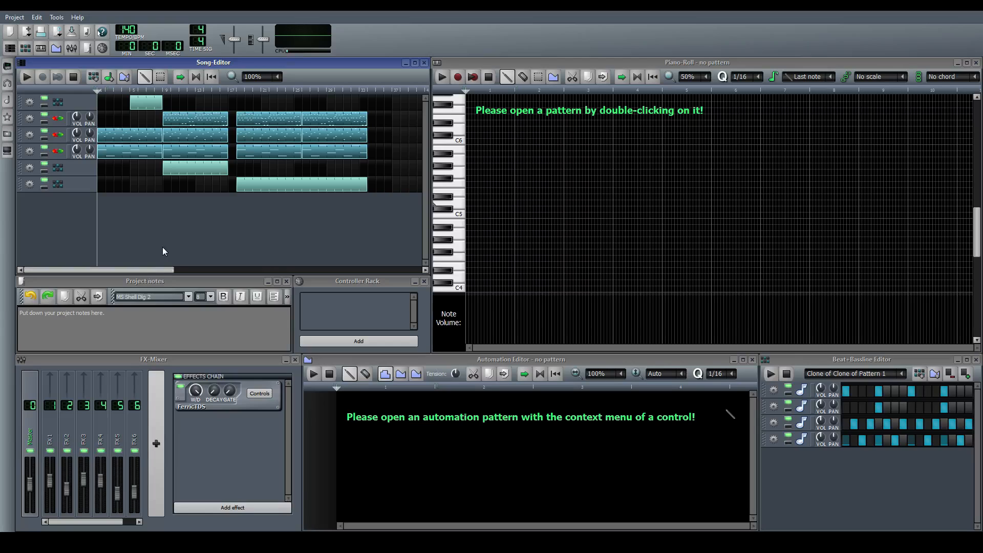
drag(160, 271, 210, 220)
drag(94, 269, 64, 271)
drag(92, 271, 36, 273)
mouse_move(94, 269)
mouse_down()
mouse_move(109, 269)
mouse_move(85, 271)
mouse_move(113, 267)
mouse_move(95, 270)
mouse_up()
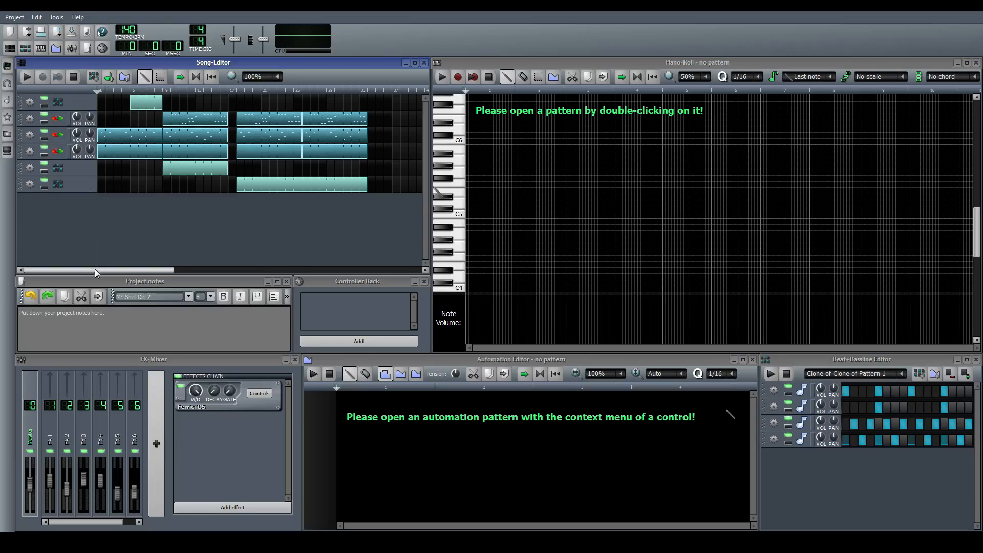
mouse_move(95, 268)
mouse_down()
mouse_move(204, 273)
mouse_move(76, 266)
mouse_up()
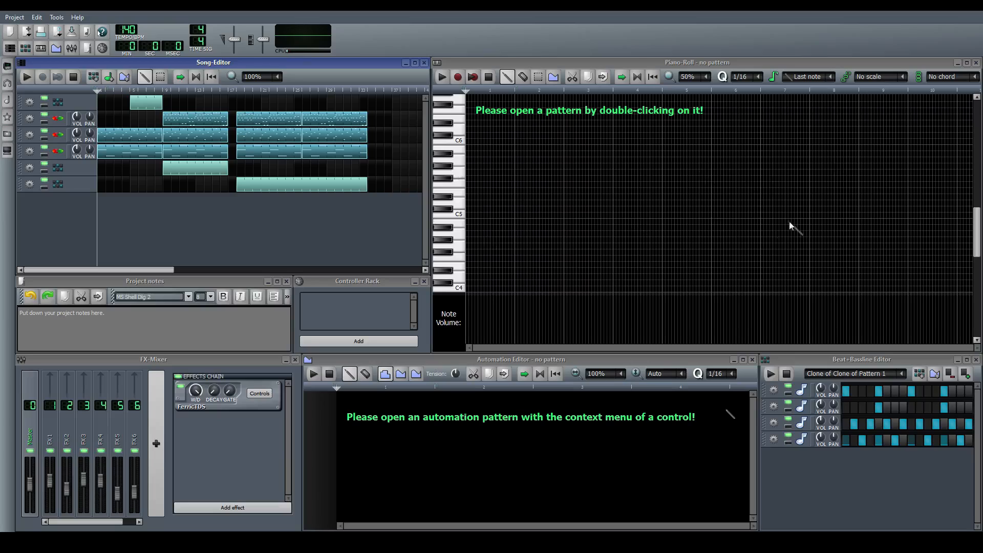
click(370, 327)
click(294, 221)
drag(160, 269, 66, 269)
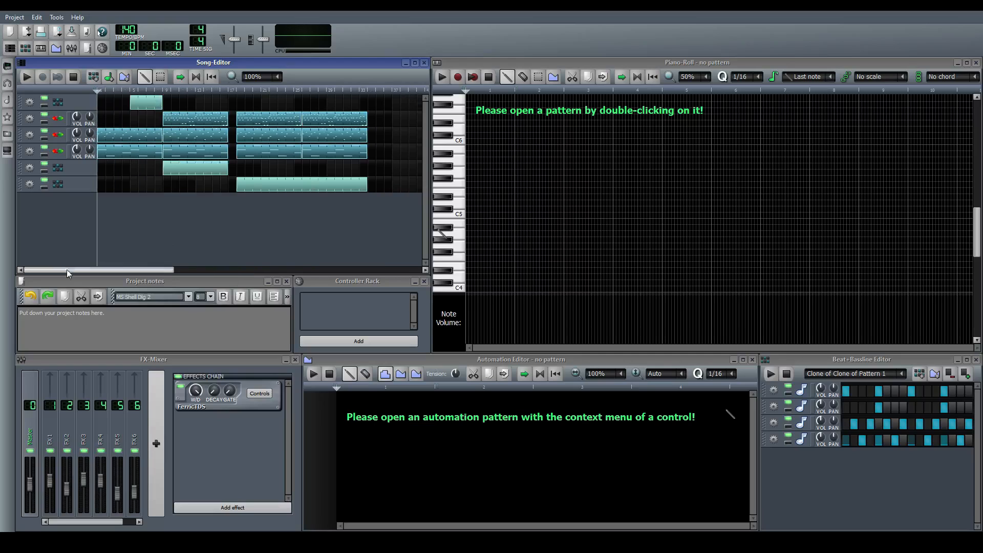